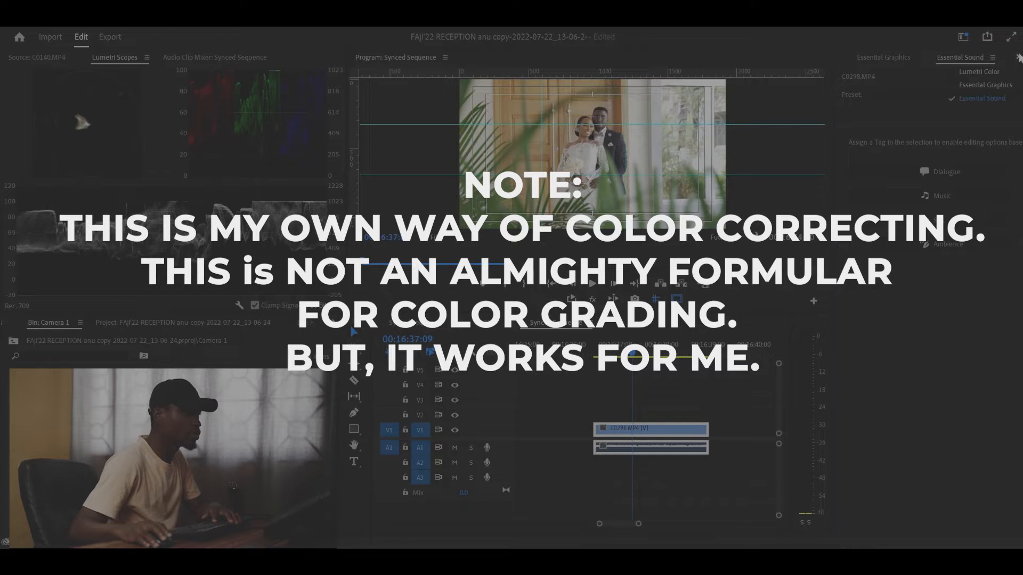
- Open the Lumetri Color controls and look over the Basic Correction settings for clip C0298.MP4
left_click(980, 71)
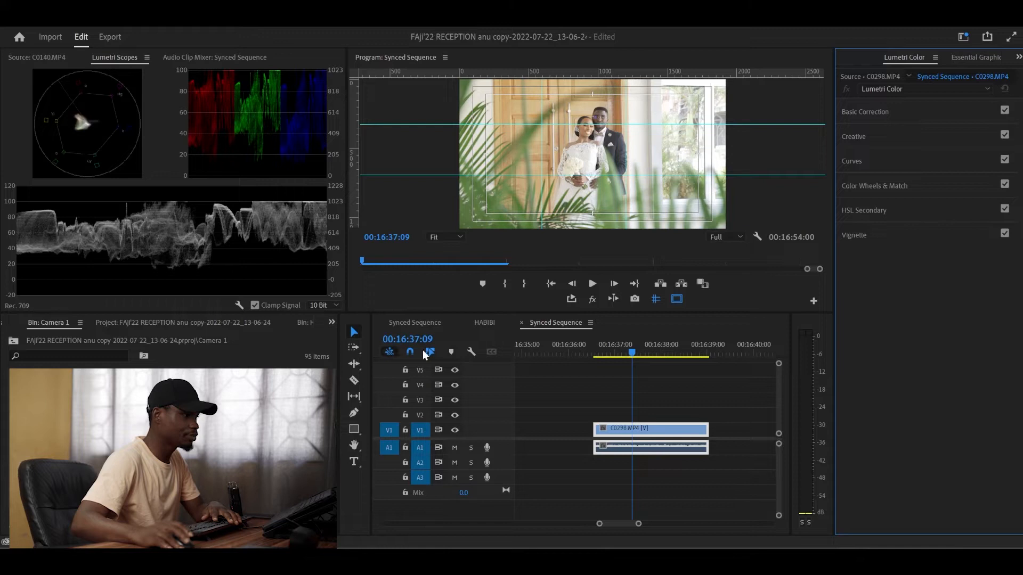
left_click(898, 111)
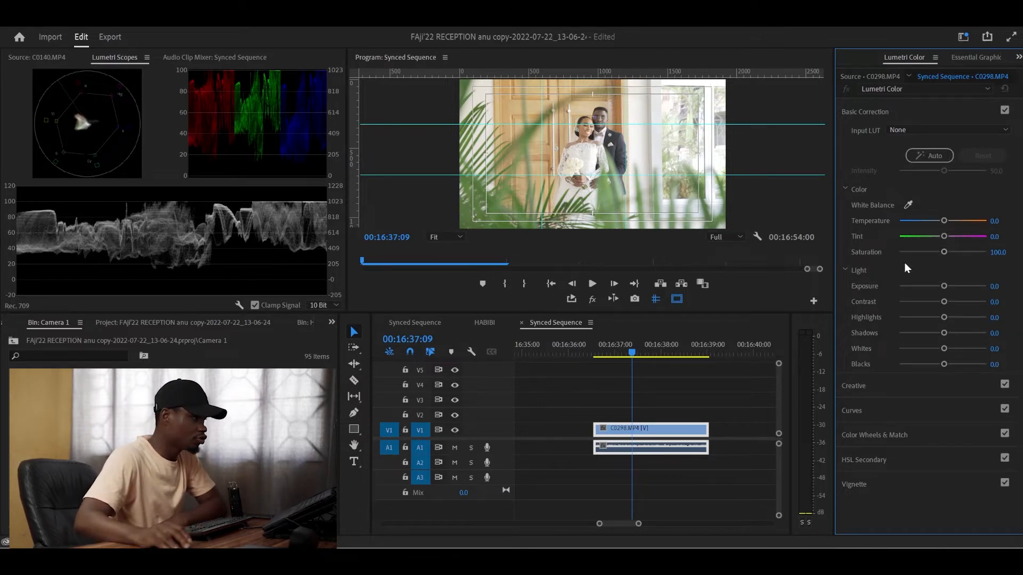
left_click(927, 116)
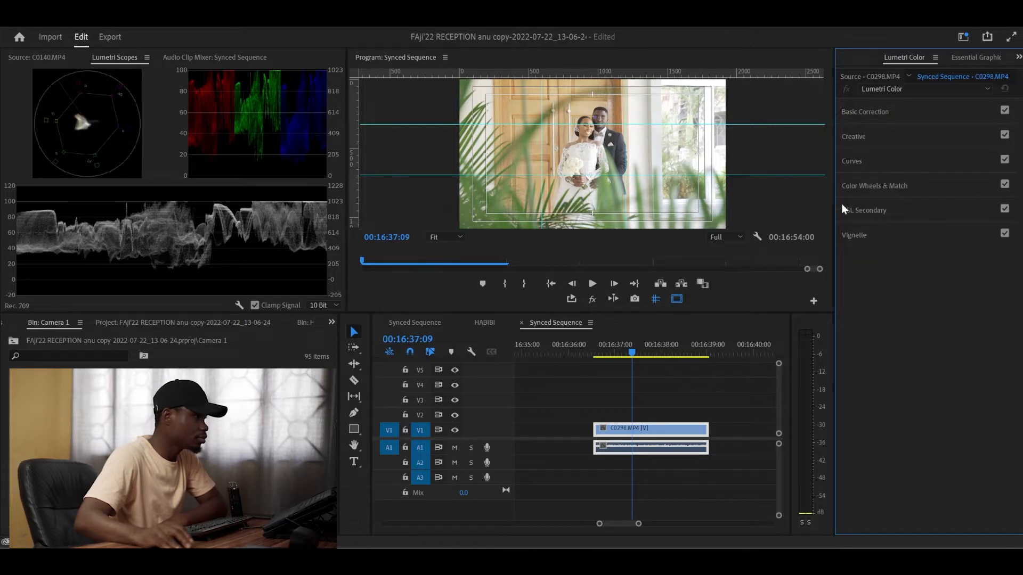
left_click(671, 433)
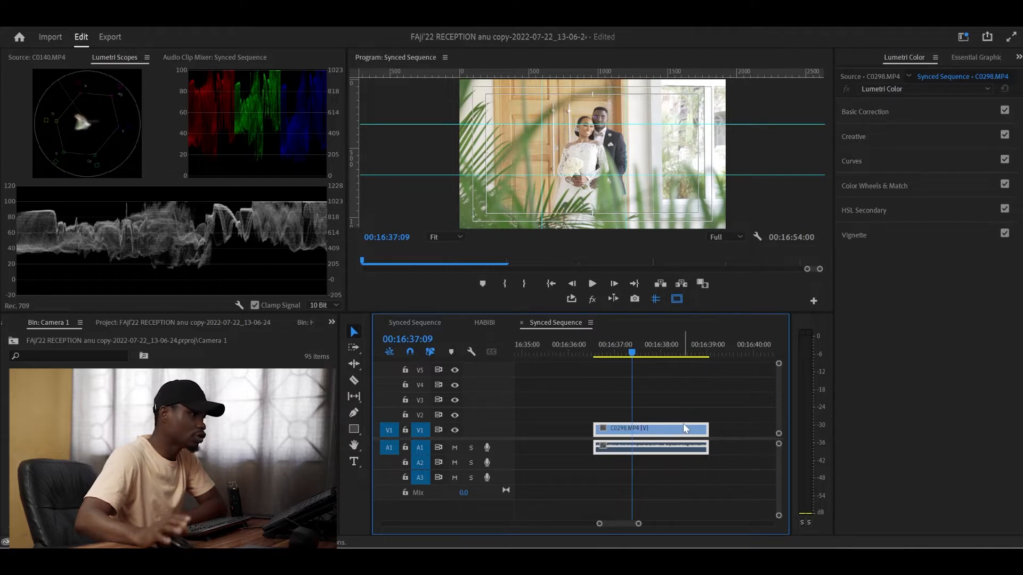
- Shape the clip's master RGB curve into a gentle S-curve, lowering the shadows, slightly lifting the upper tones and pulling down the white endpoint
left_click(868, 158)
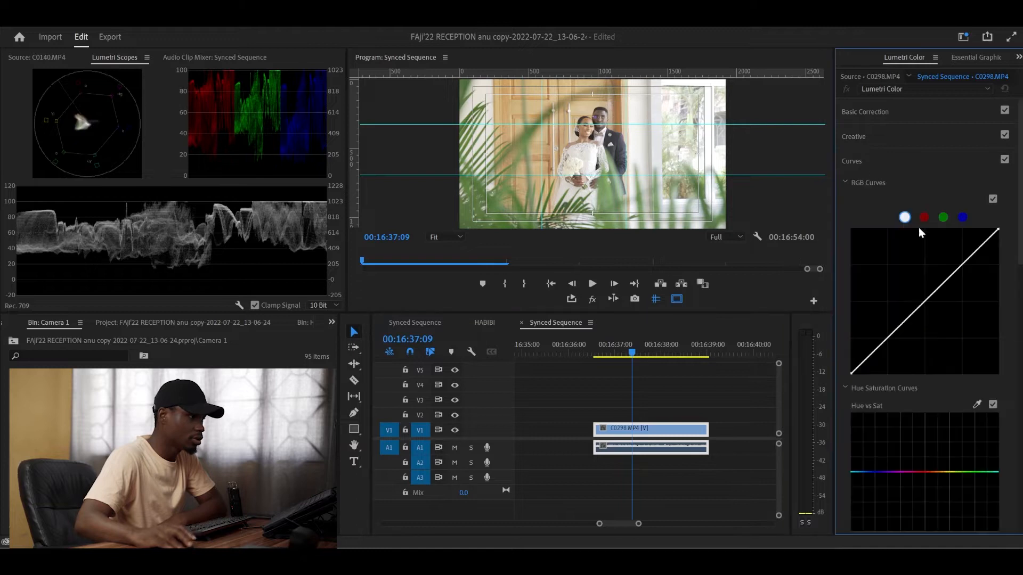
left_click(962, 266)
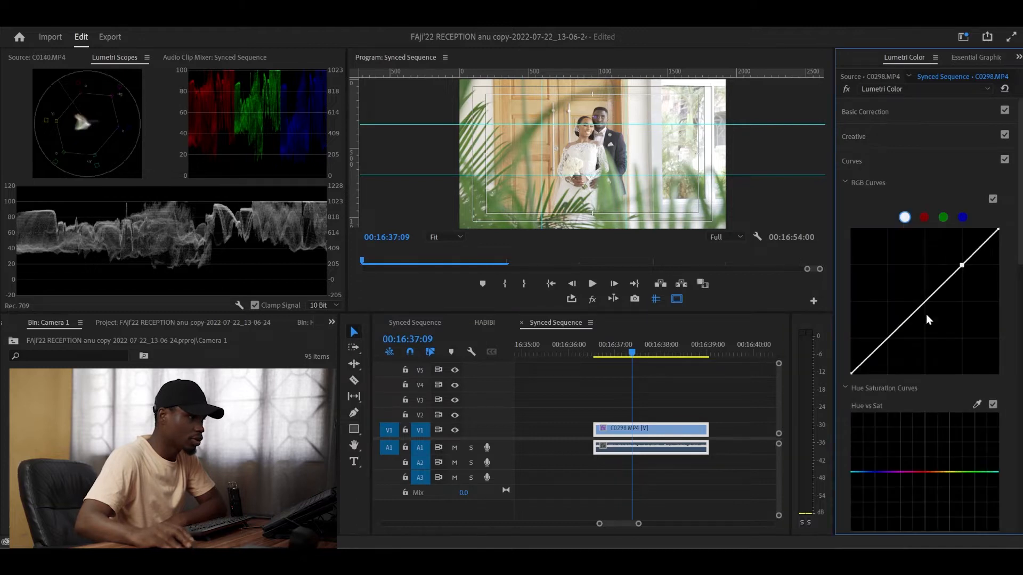
left_click(886, 339)
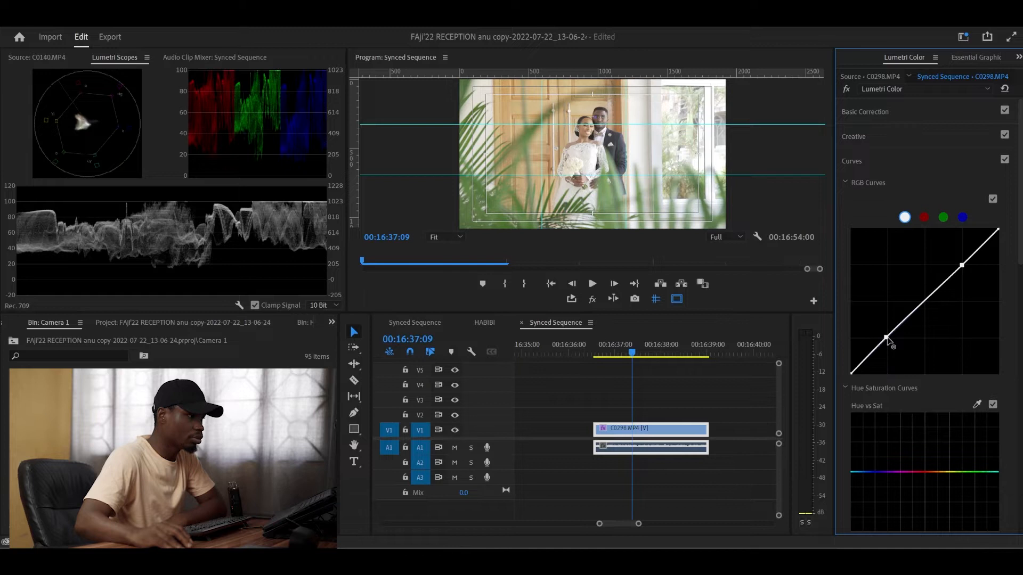
left_click_drag(887, 338, 891, 342)
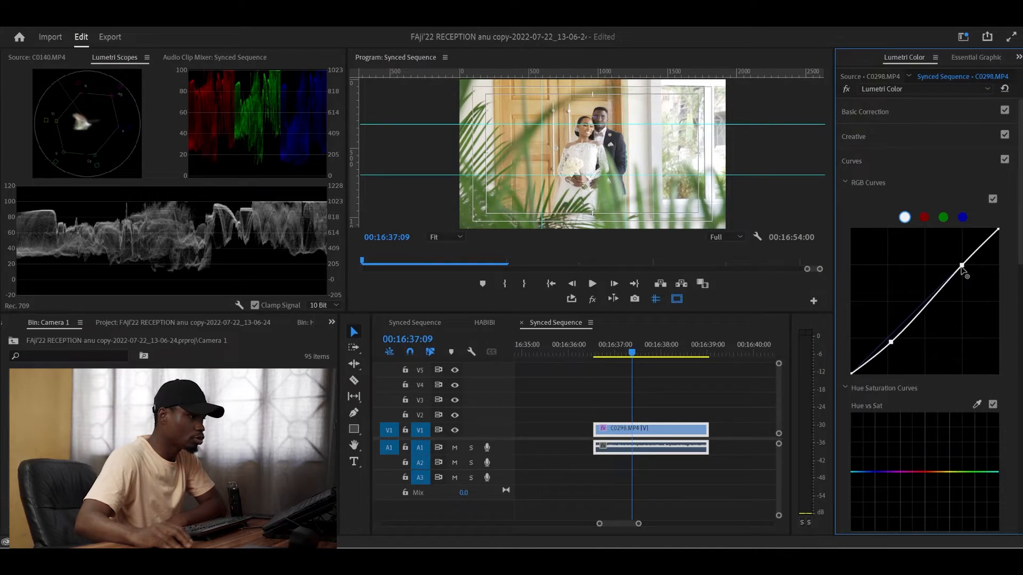
left_click_drag(962, 268, 960, 265)
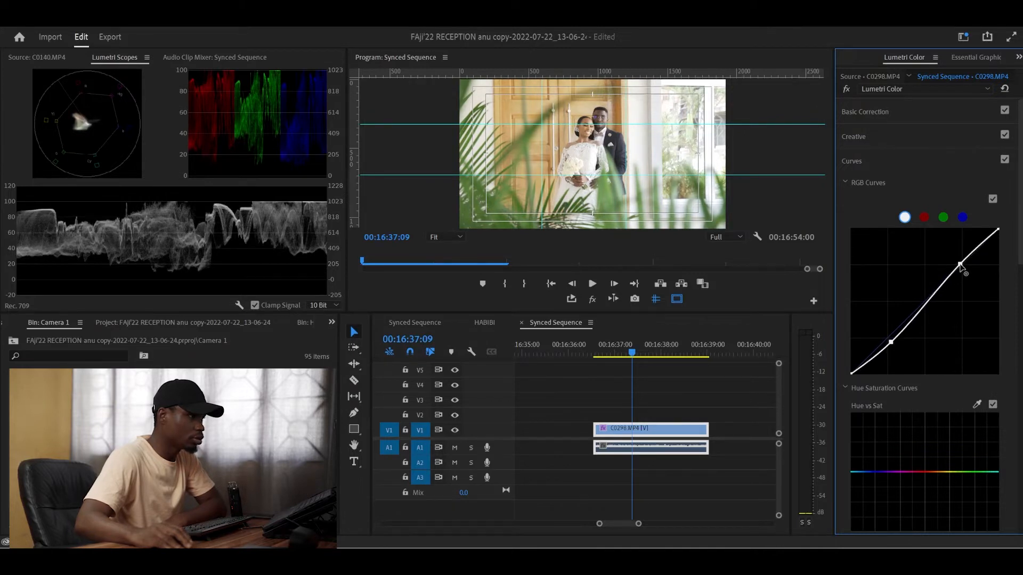
left_click_drag(999, 231, 1001, 237)
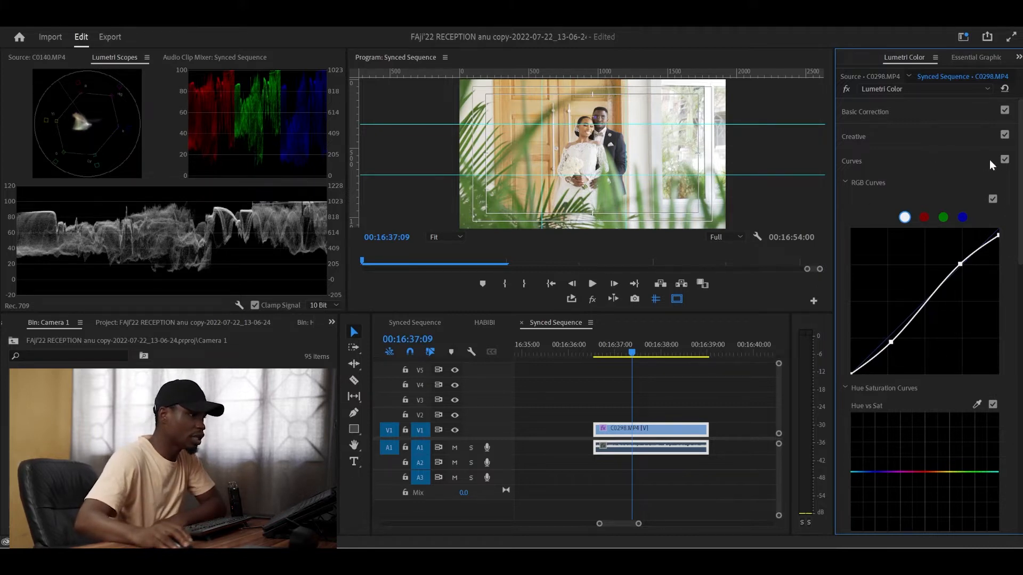
- Compare the image with the Curves correction off and on, leaving it enabled
left_click(1005, 159)
left_click(1006, 161)
left_click(1006, 161)
left_click(1005, 160)
left_click(1004, 160)
left_click(1005, 159)
left_click(1005, 160)
left_click(1005, 160)
left_click(1005, 160)
left_click(1005, 160)
left_click(1005, 160)
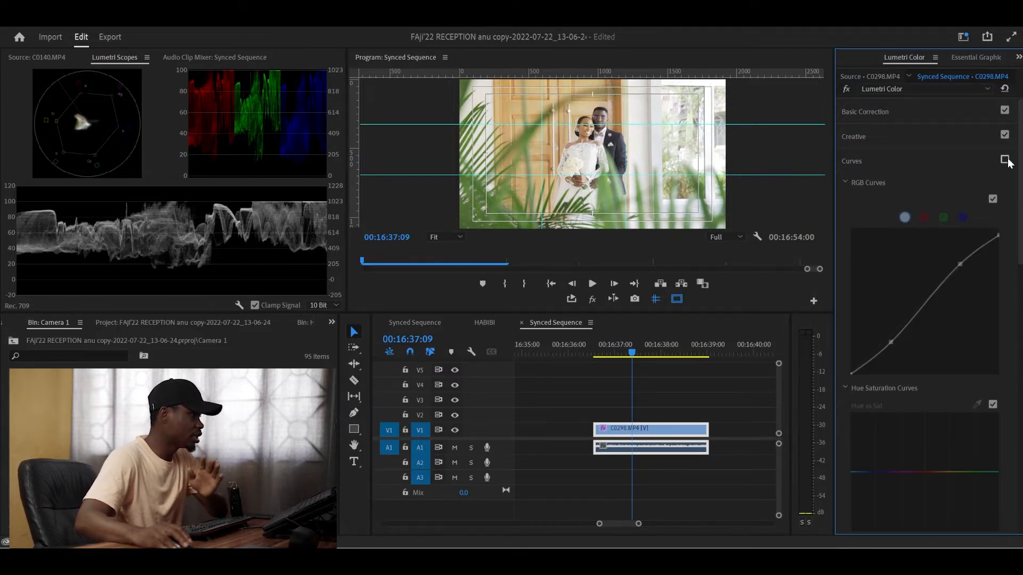
left_click(1005, 160)
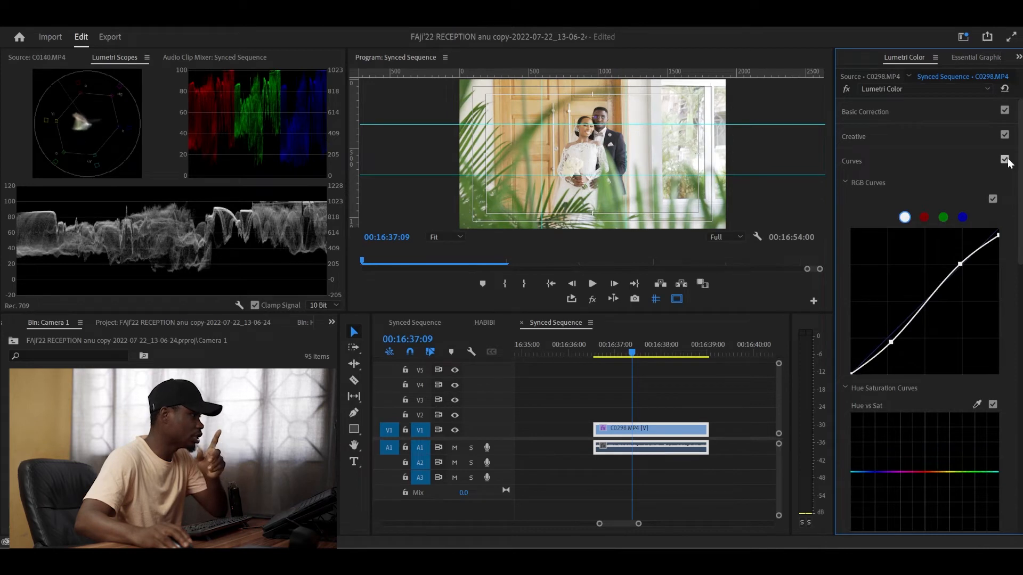
left_click(922, 157)
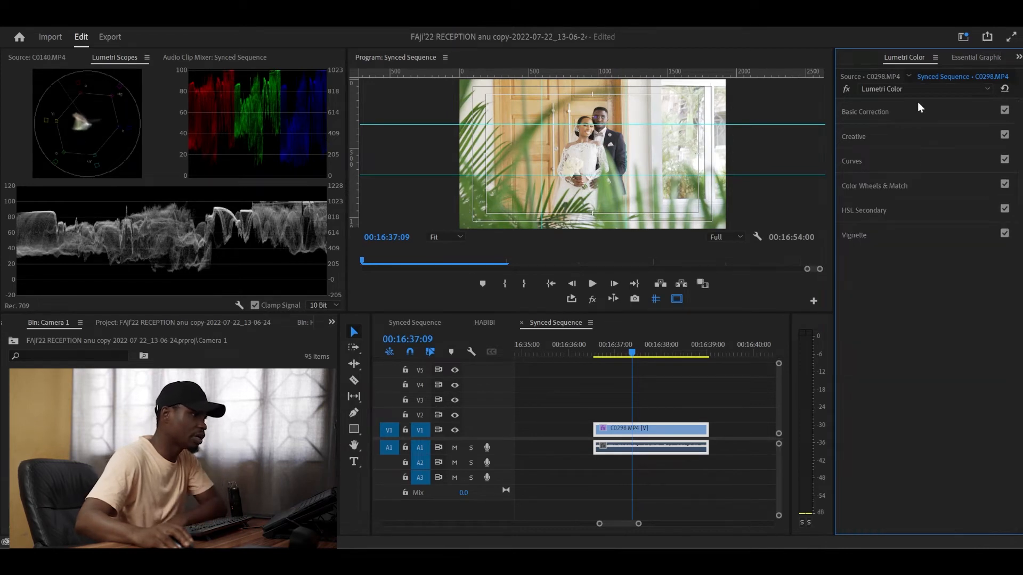
- Reduce the clip's bright tones in Basic Correction, setting Highlights to -52.1 and Whites to -24.7
left_click(918, 103)
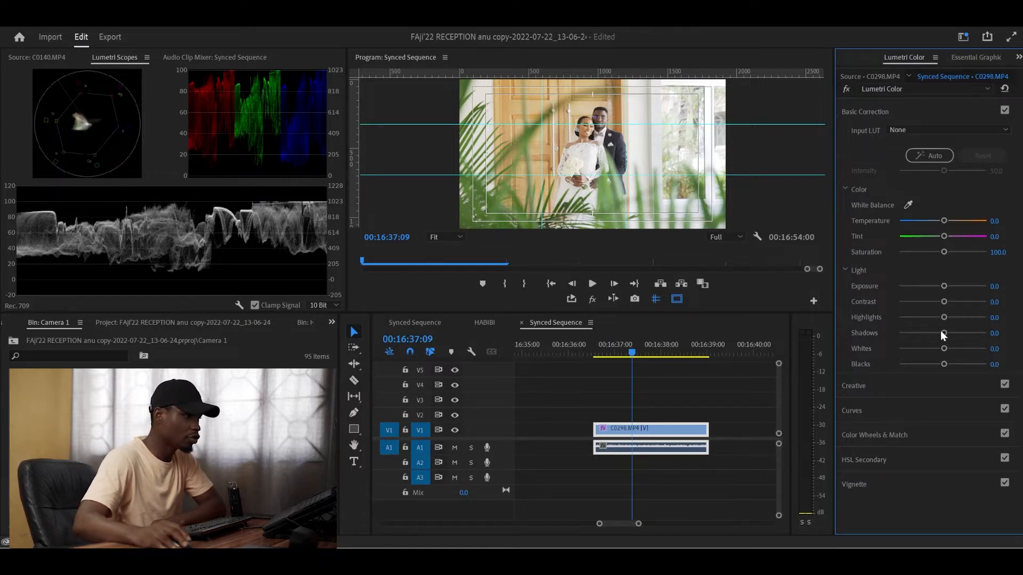
left_click_drag(943, 319, 915, 313)
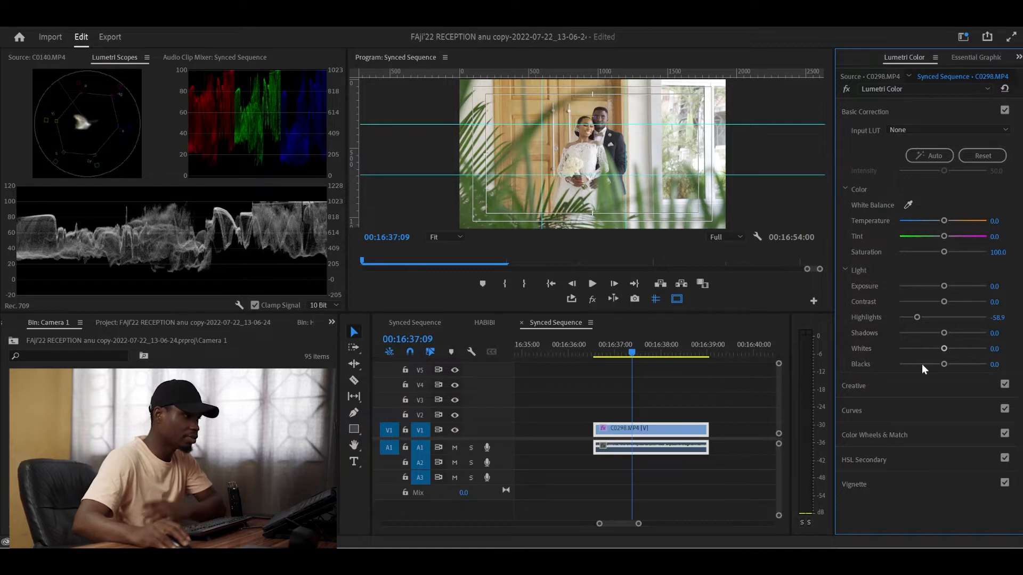
mouse_move(944, 349)
left_mouse_down()
mouse_move(935, 349)
mouse_move(946, 349)
left_mouse_up()
left_click_drag(916, 318, 914, 319)
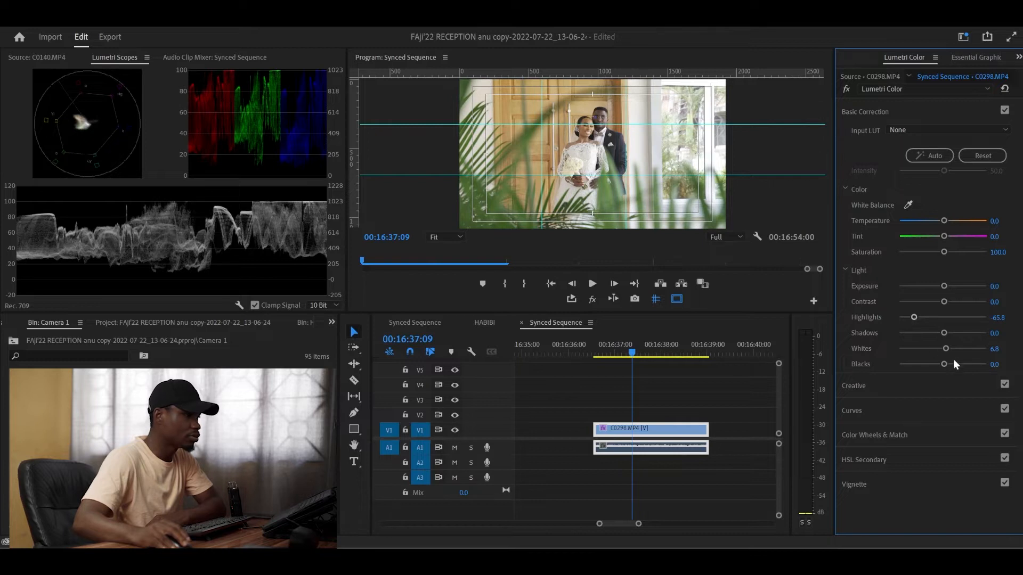
left_click_drag(946, 351, 919, 319)
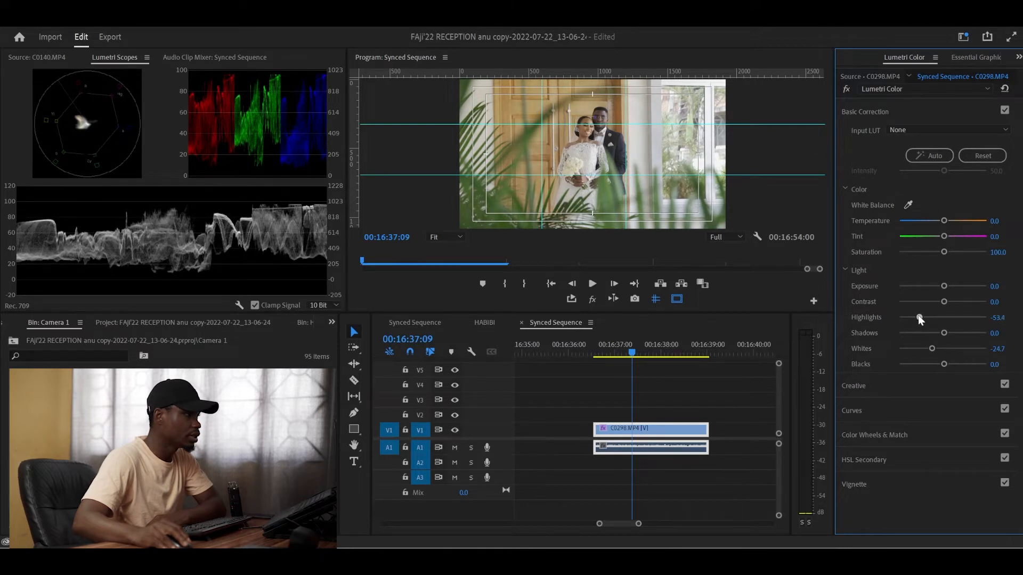
key("ctrl+z")
- With the playhead at 00:16:37:04, balance the light settings to Exposure 0.1, Shadows -31.5, Whites -2.7 and Blacks -49.3
mouse_move(944, 364)
left_mouse_down()
mouse_move(904, 365)
mouse_move(951, 365)
mouse_move(931, 364)
left_mouse_up()
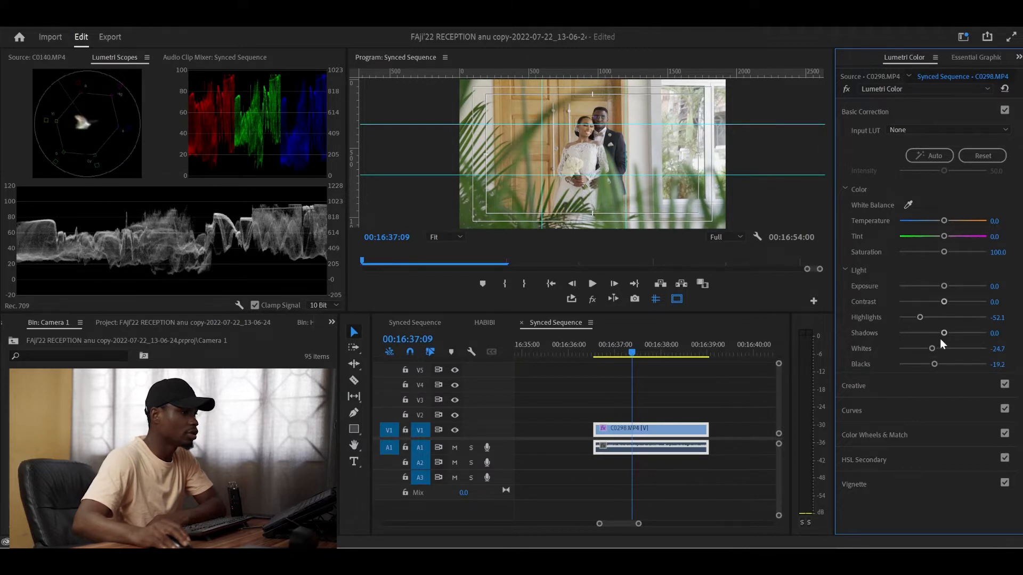
mouse_move(943, 333)
left_mouse_down()
mouse_move(952, 334)
mouse_move(932, 333)
left_mouse_up()
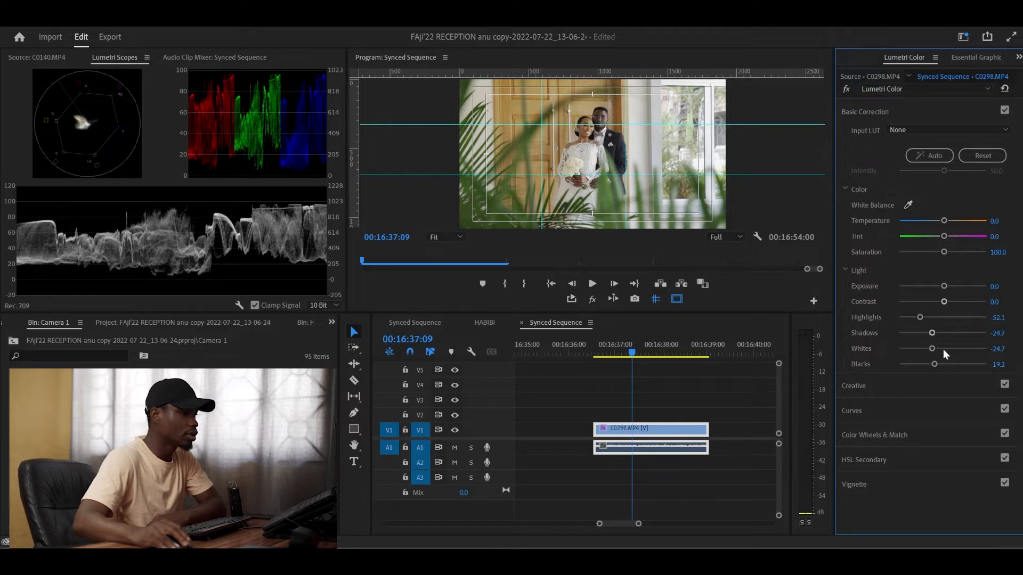
mouse_move(933, 333)
left_mouse_down()
mouse_move(974, 347)
mouse_move(892, 339)
mouse_move(943, 349)
mouse_move(927, 349)
left_mouse_up()
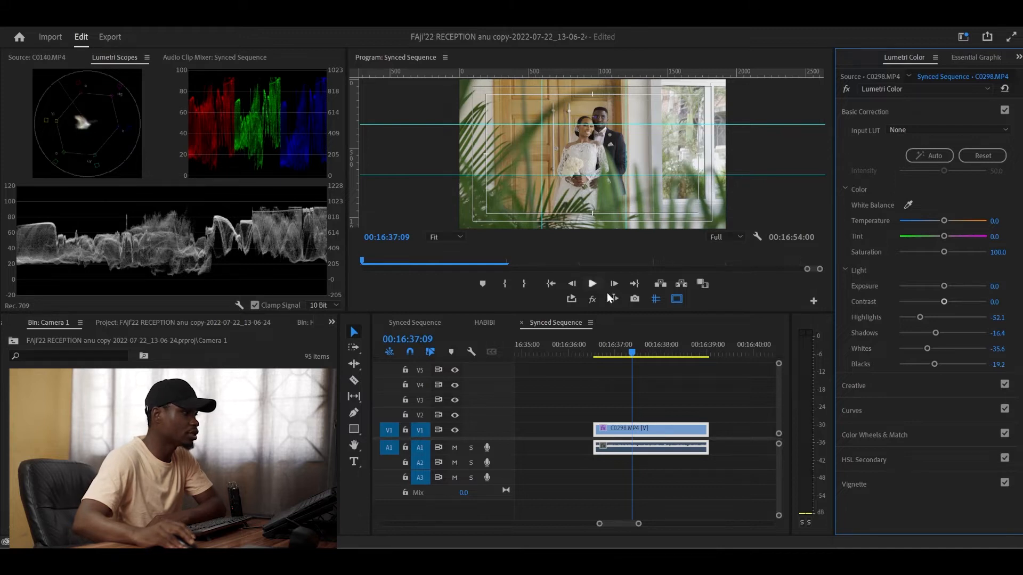
left_click(634, 345)
mouse_move(629, 344)
left_mouse_down()
mouse_move(651, 345)
mouse_move(600, 346)
mouse_move(619, 348)
left_mouse_up()
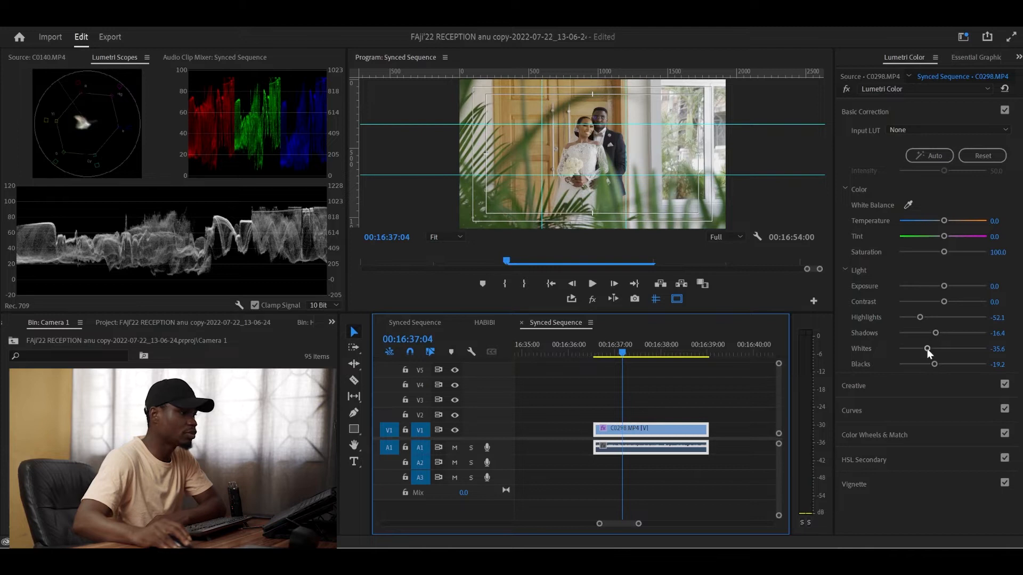
left_click_drag(929, 348, 942, 351)
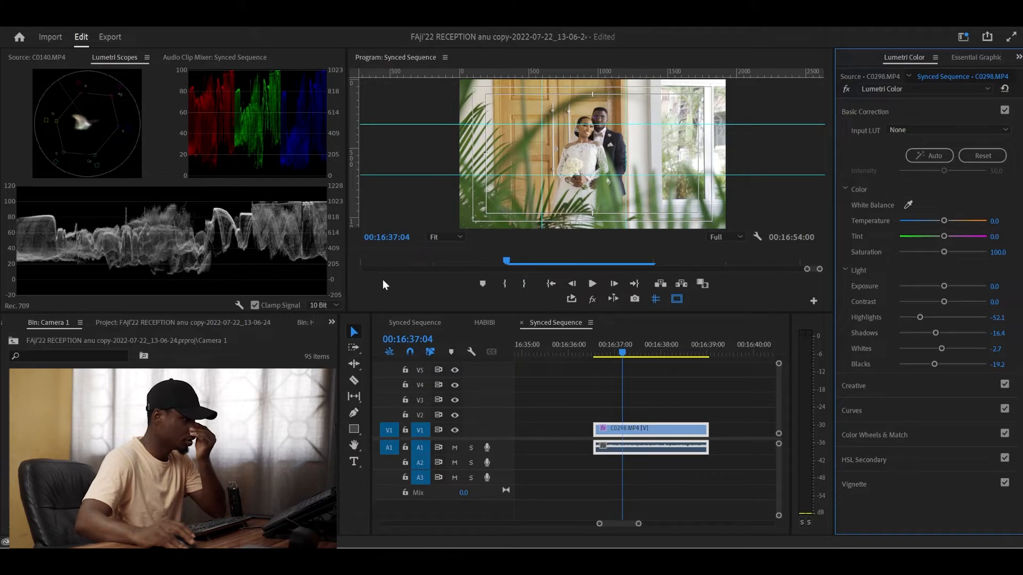
mouse_move(934, 364)
left_mouse_down()
mouse_move(945, 366)
mouse_move(921, 366)
left_mouse_up()
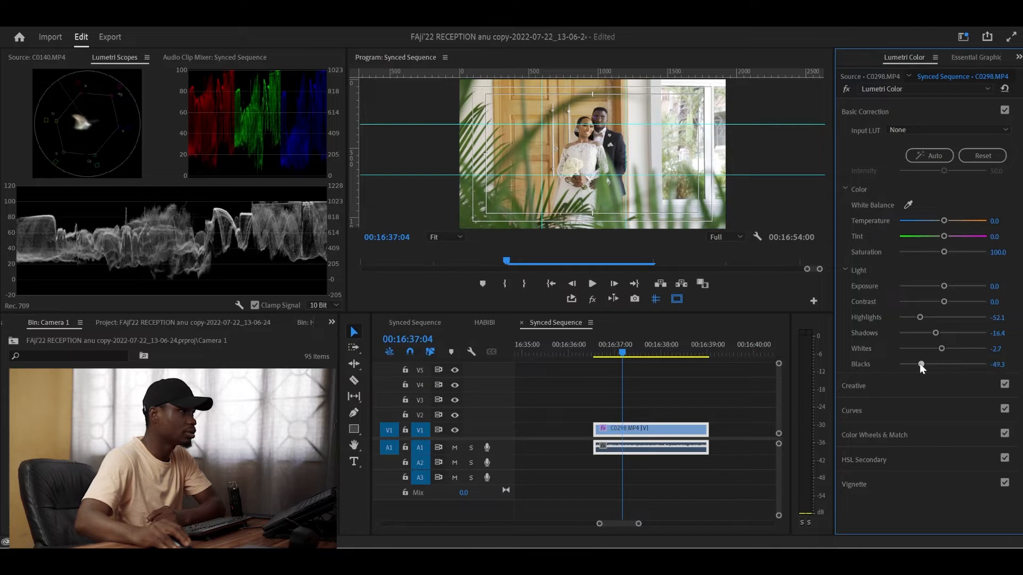
left_click_drag(936, 332, 928, 334)
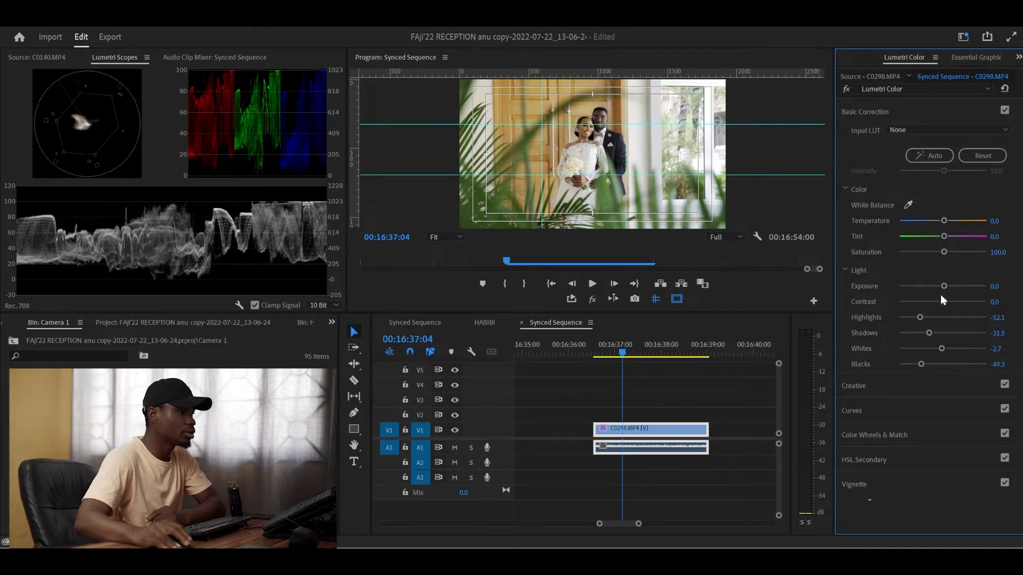
left_click_drag(944, 286, 943, 286)
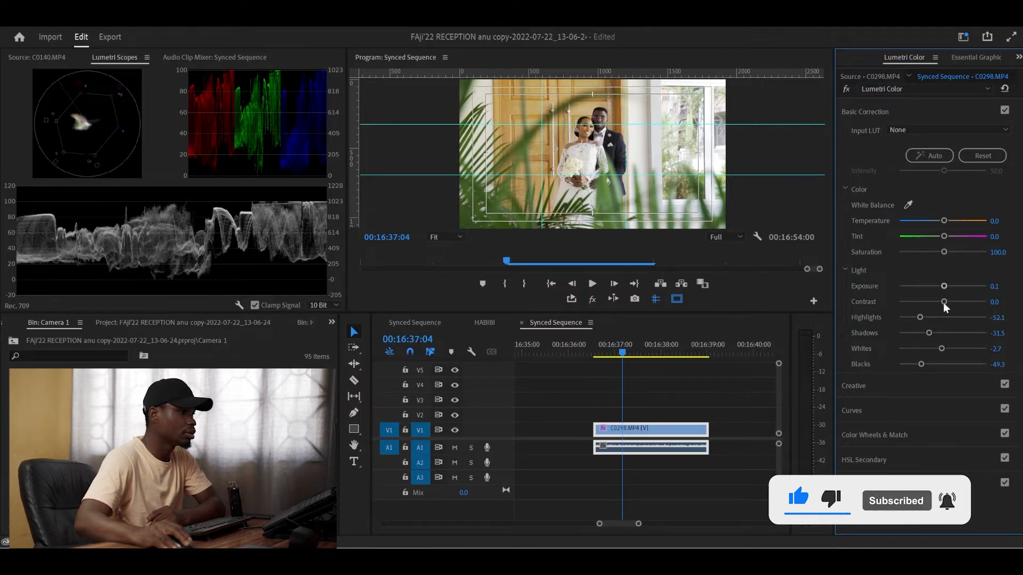
- Compare the image with the Basic Correction off and on, leaving it enabled
left_click(917, 115)
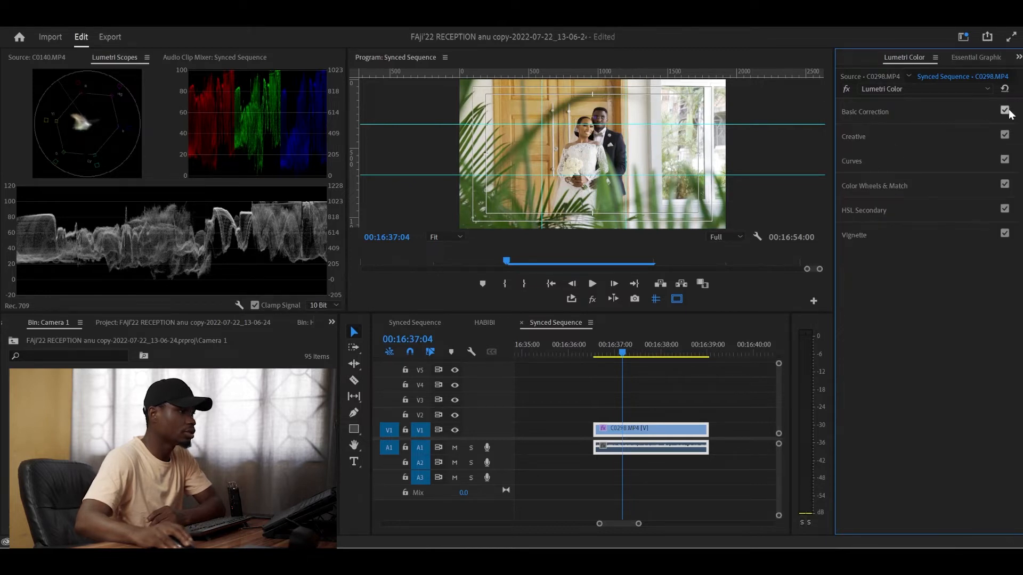
left_click(1005, 111)
left_click(1005, 111)
left_click(1006, 111)
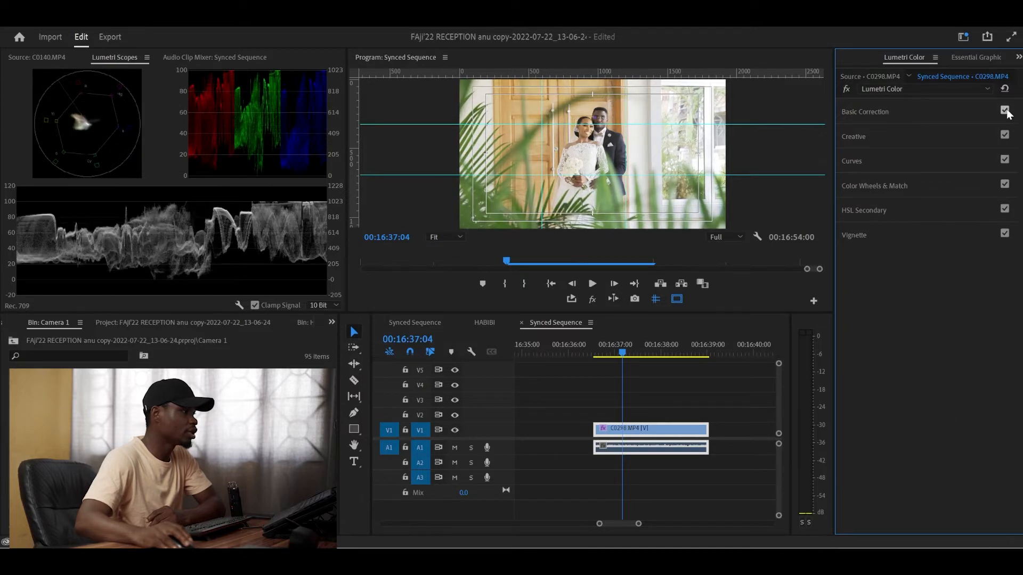
left_click(1006, 111)
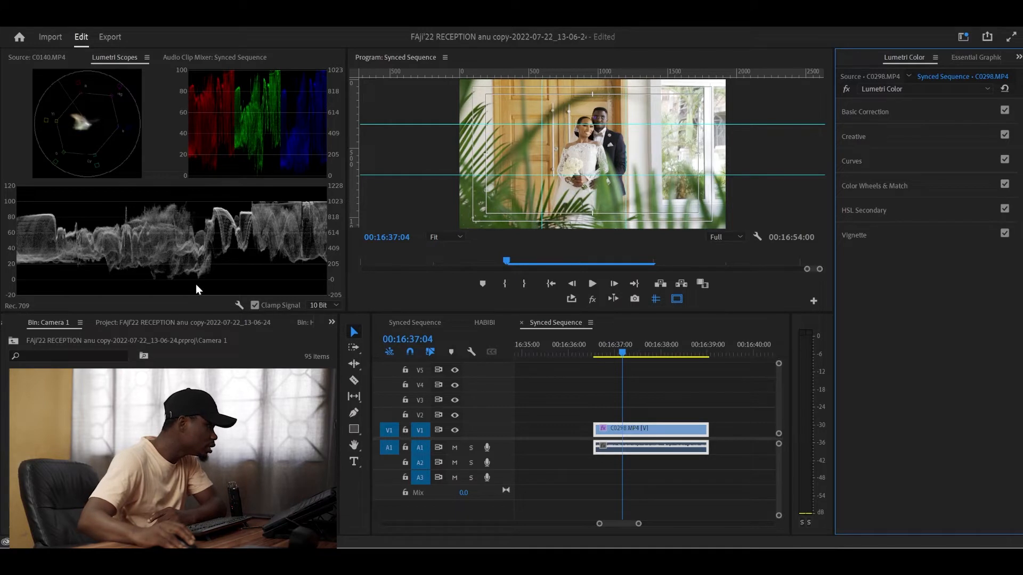
- Raise Shadows to 5.5 and lower Highlights to -65.8 in the clip's Basic Correction
left_click(878, 158)
left_click(886, 157)
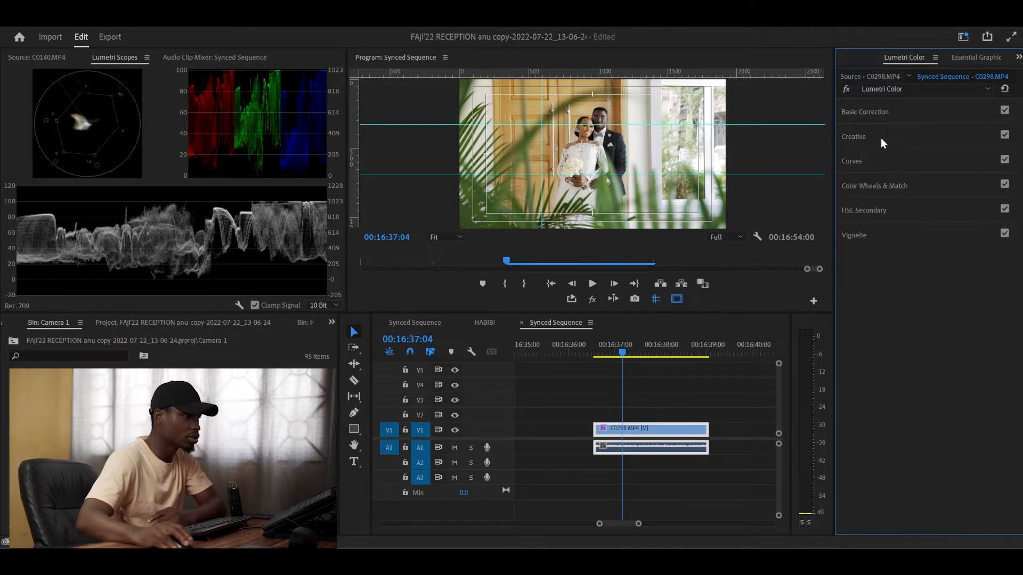
left_click(894, 111)
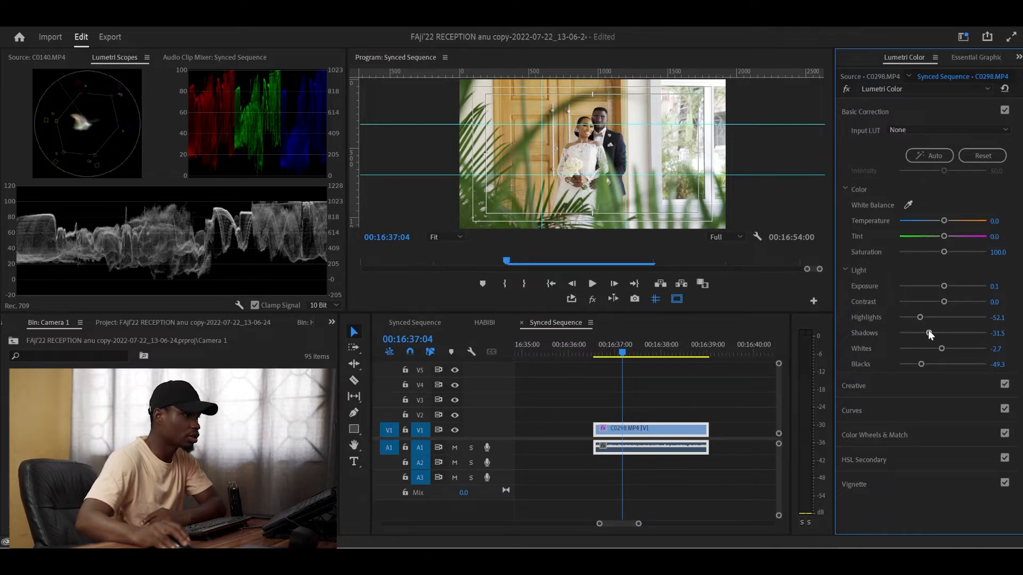
left_click_drag(928, 333, 949, 334)
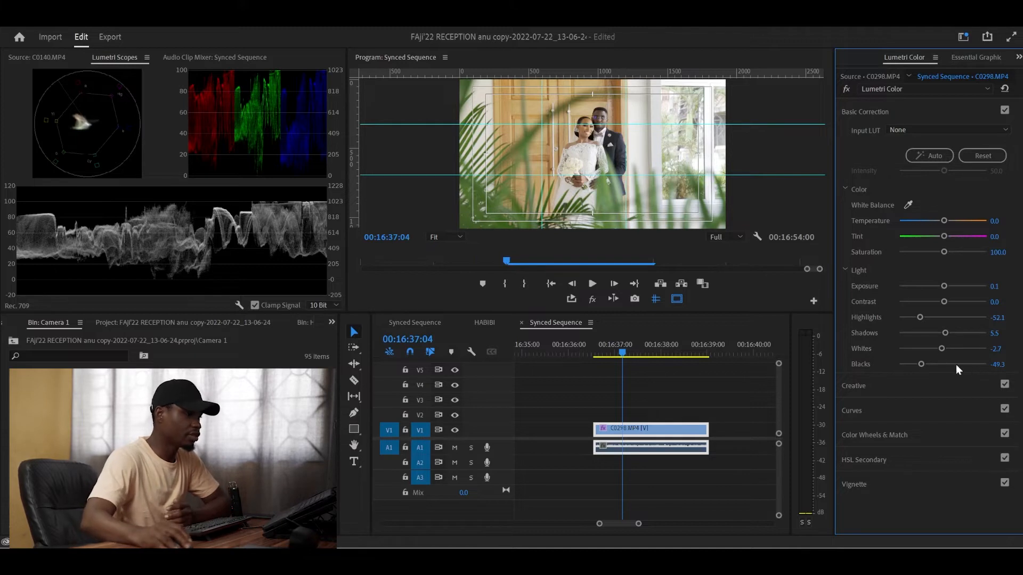
mouse_move(920, 318)
left_mouse_down()
mouse_move(903, 320)
mouse_move(913, 321)
left_mouse_up()
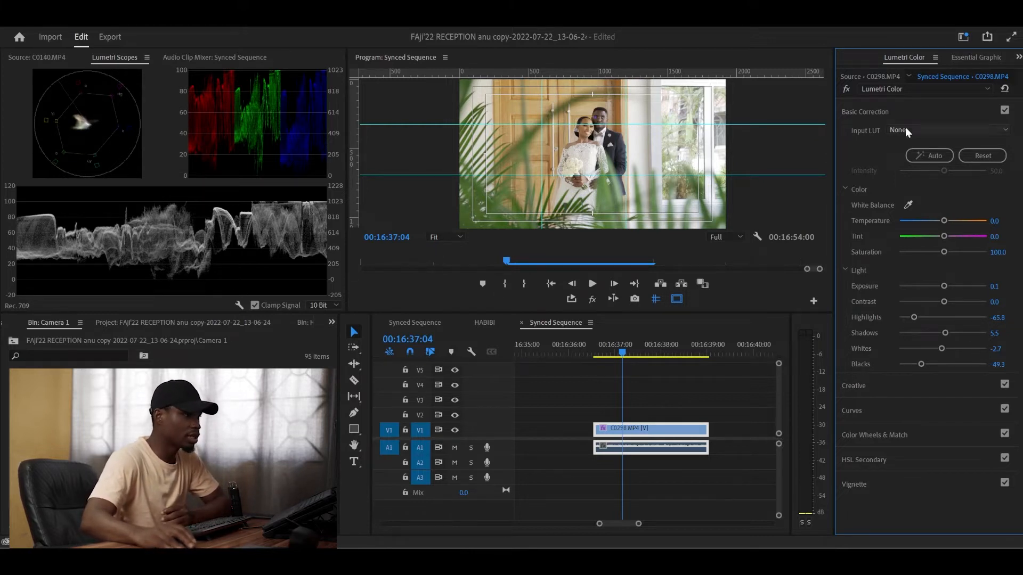
left_click(915, 112)
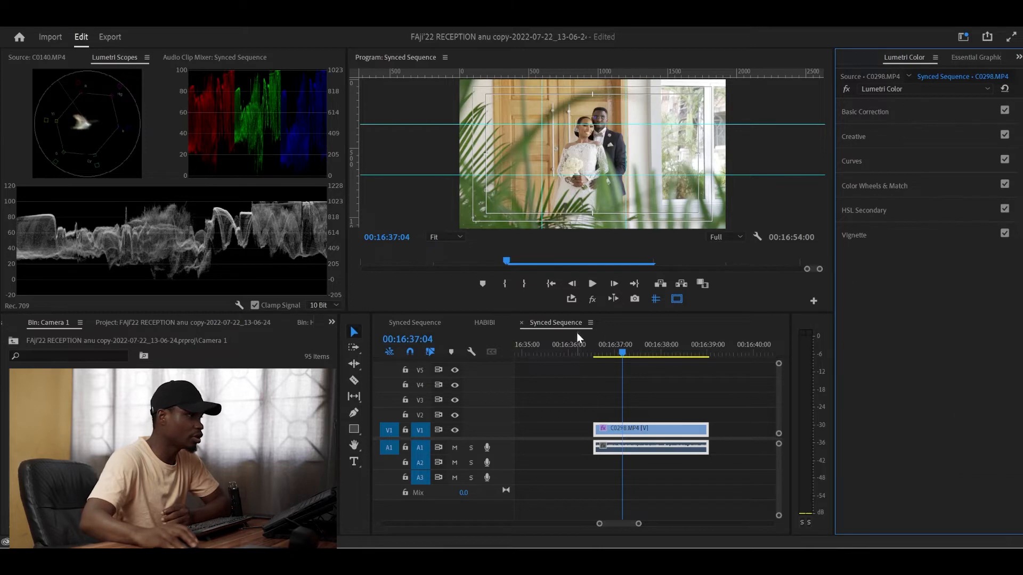
- Compare the preview with all effects bypassed and applied, leaving the effects applied
left_click(592, 300)
left_click(592, 300)
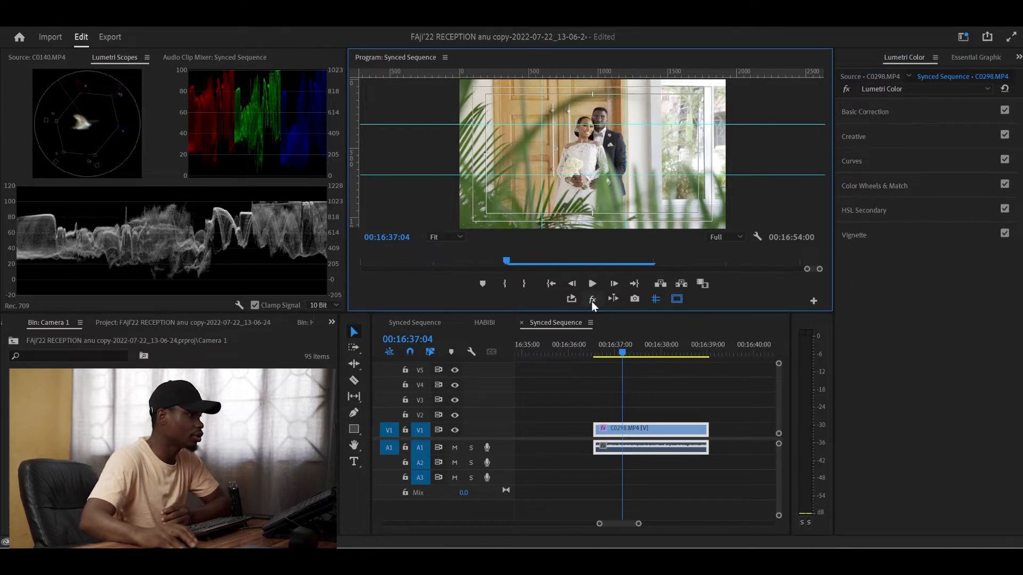
left_click(591, 302)
left_click(592, 302)
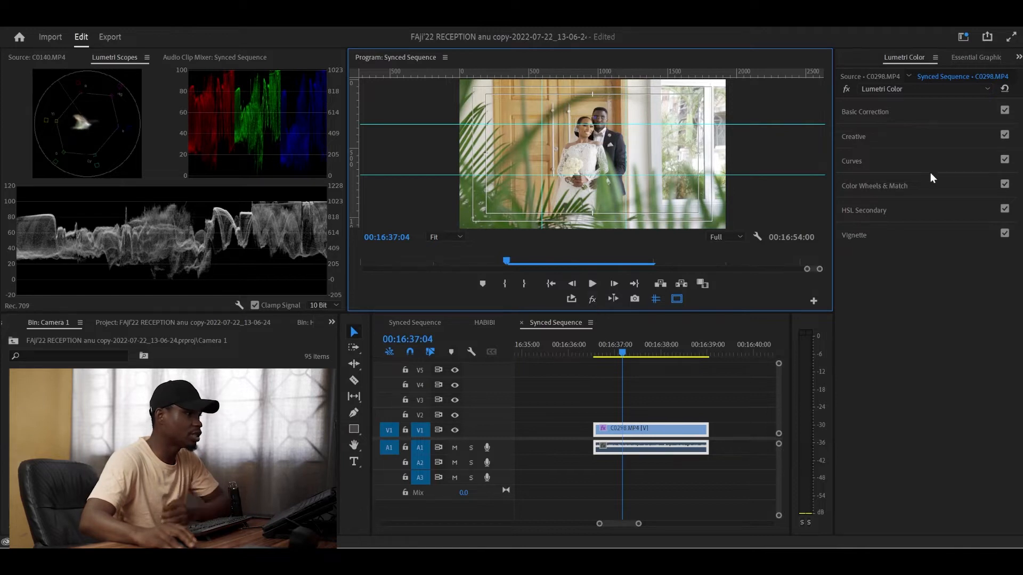
- Compare the image with the clip's Lumetri Color effect bypassed and applied, leaving the effect on
left_click(930, 113)
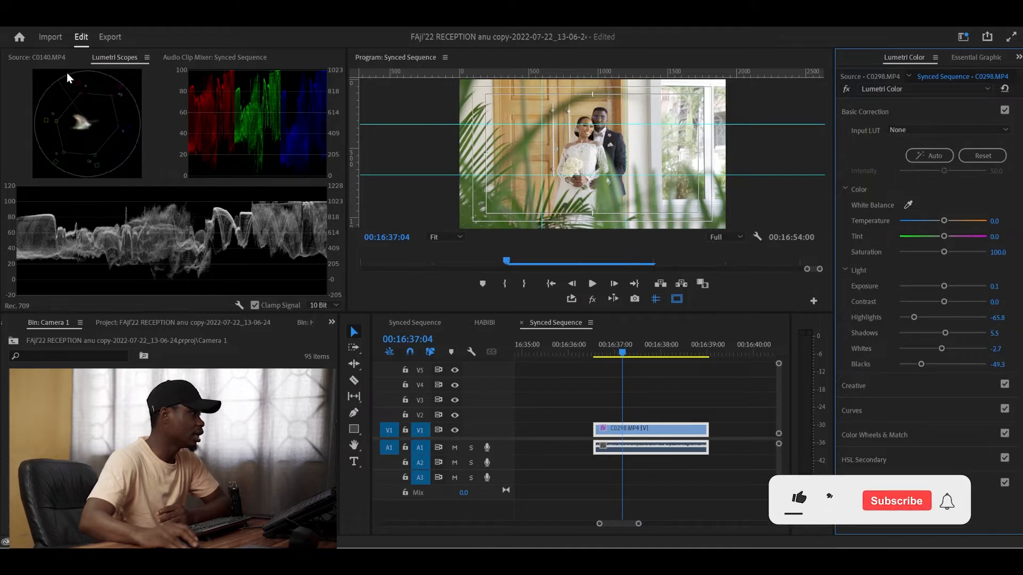
left_click(909, 112)
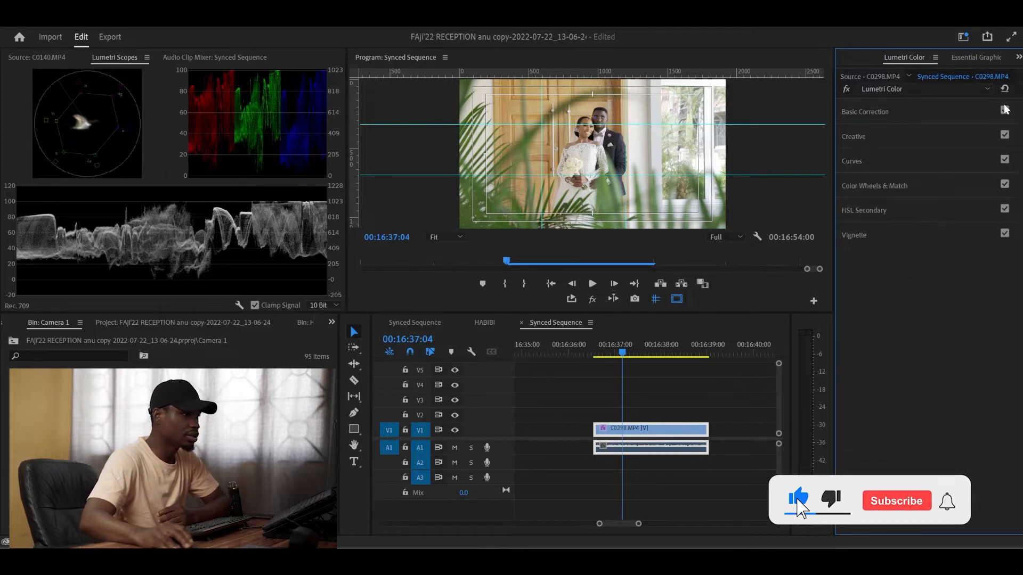
left_click(848, 90)
left_click(849, 89)
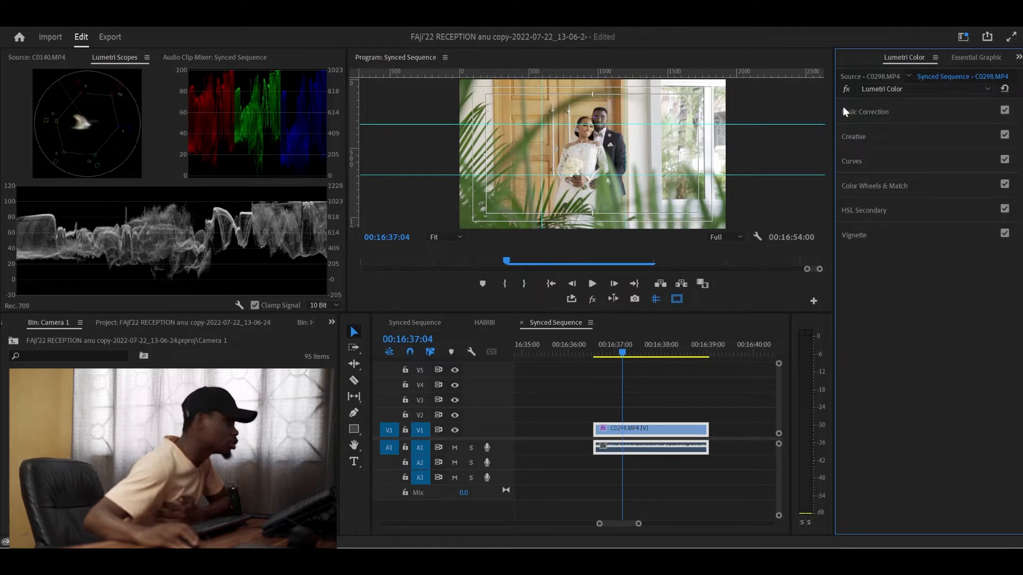
- Nudge the upper control point of the white RGB curve slightly down and toward the darker tones
left_click(892, 160)
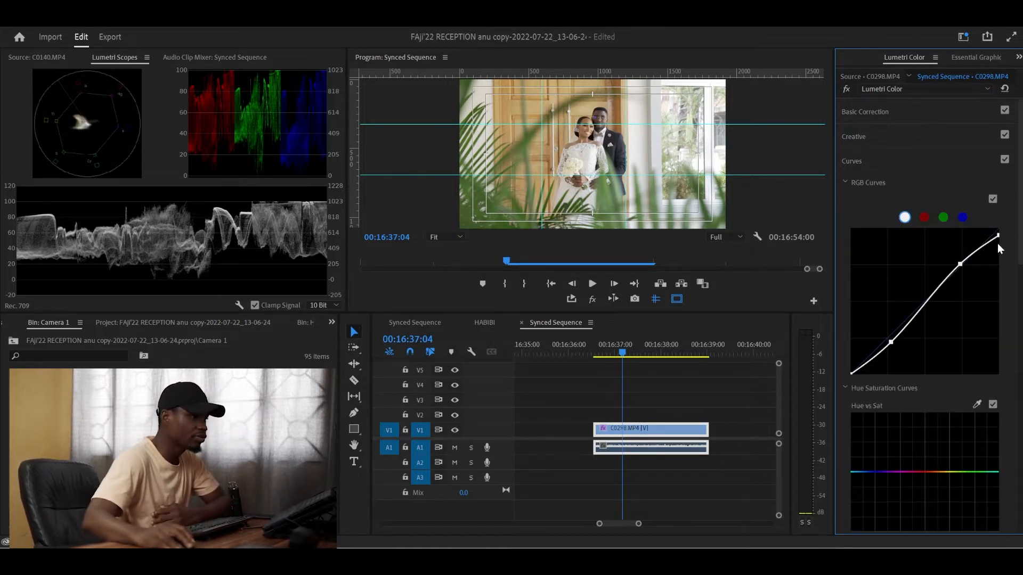
left_click_drag(959, 268, 958, 267)
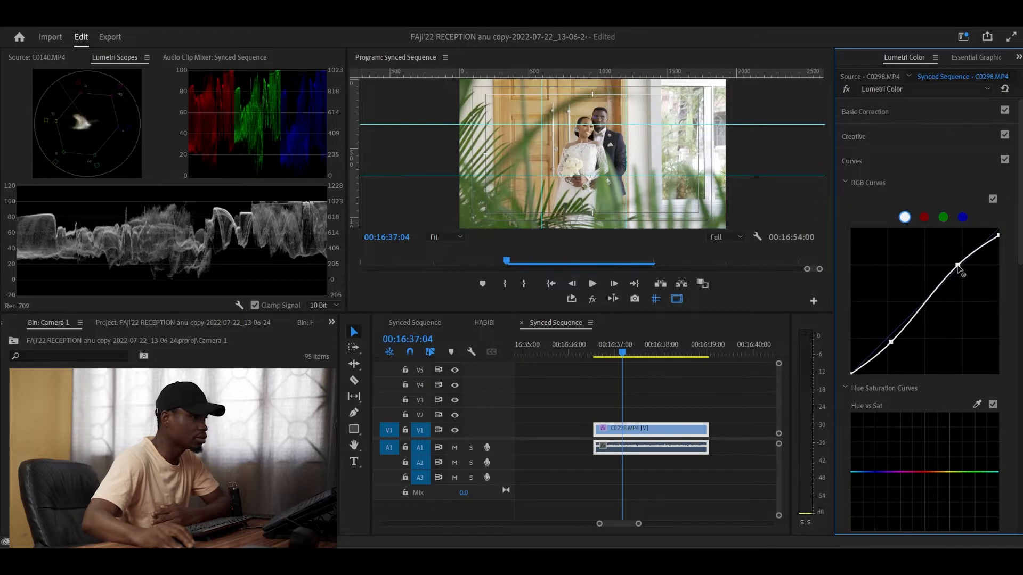
left_click(899, 136)
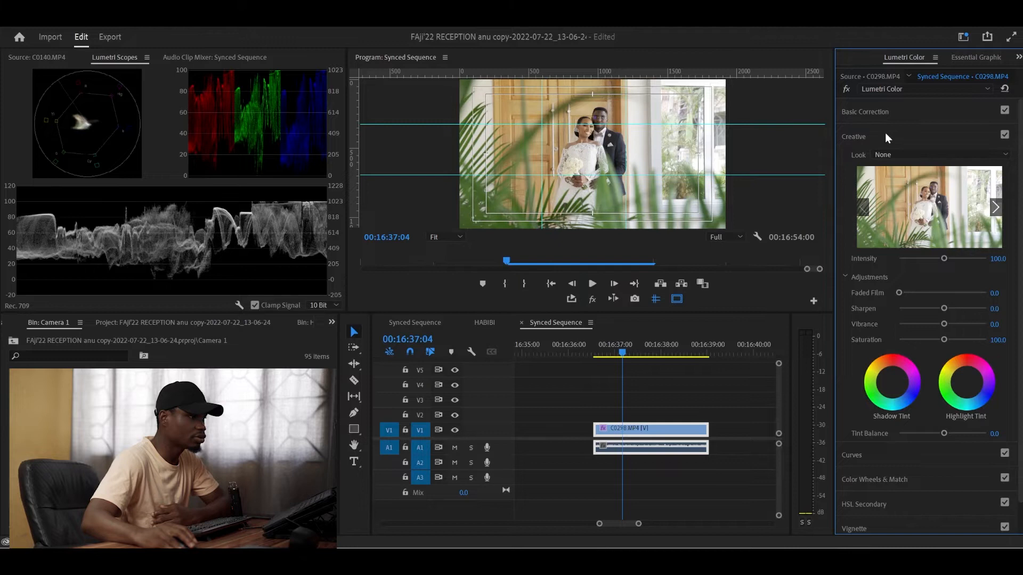
left_click(886, 136)
left_click(889, 161)
left_click(889, 163)
- Set Highlights to -71.2, Exposure to -0.3 and Whites to 9.6 in the clip's Basic Correction
left_click(886, 113)
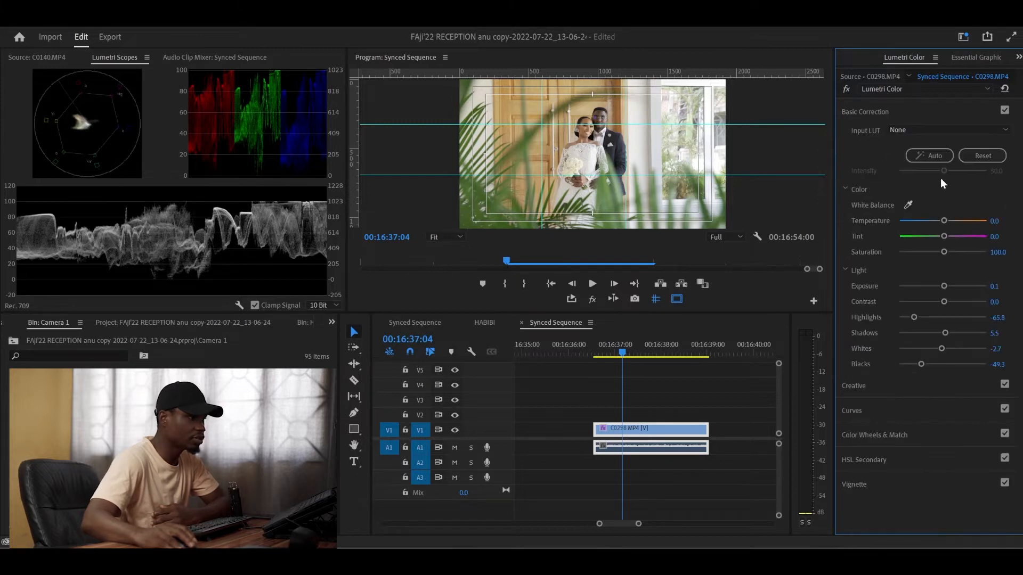
left_click_drag(914, 317, 912, 317)
left_click_drag(944, 286, 941, 288)
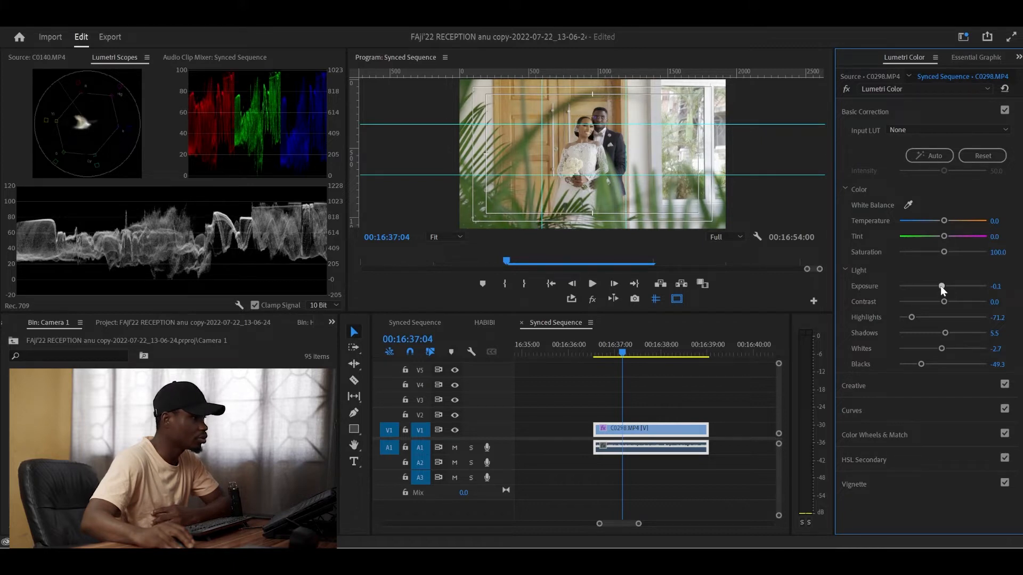
left_click(998, 286)
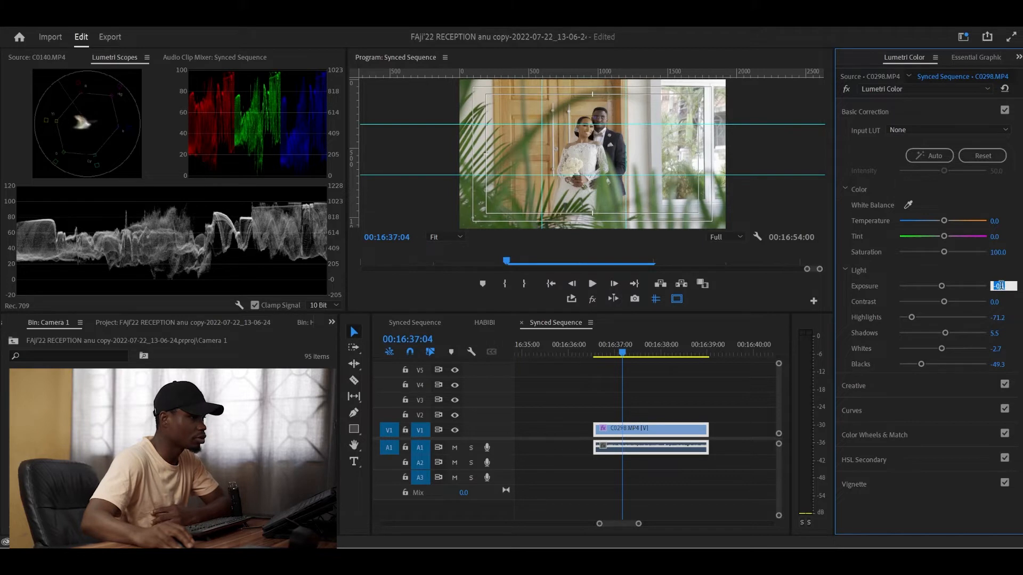
type("-0.3")
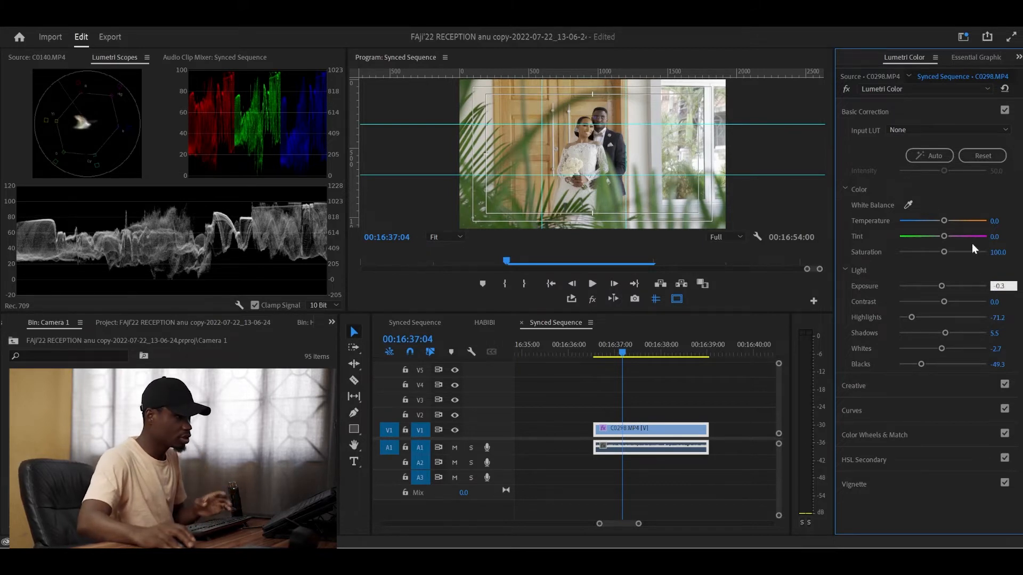
key("Return")
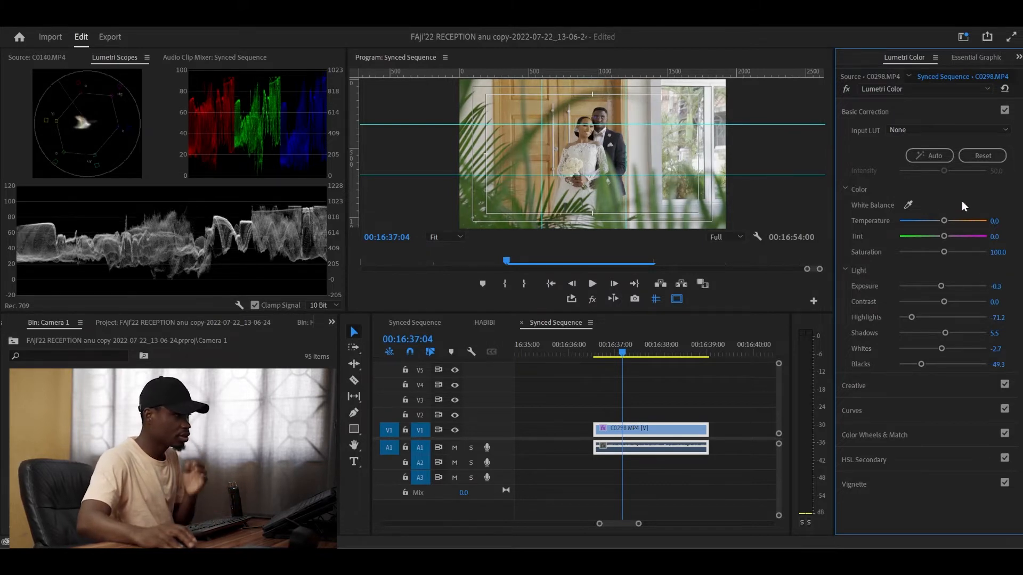
left_click(1000, 286)
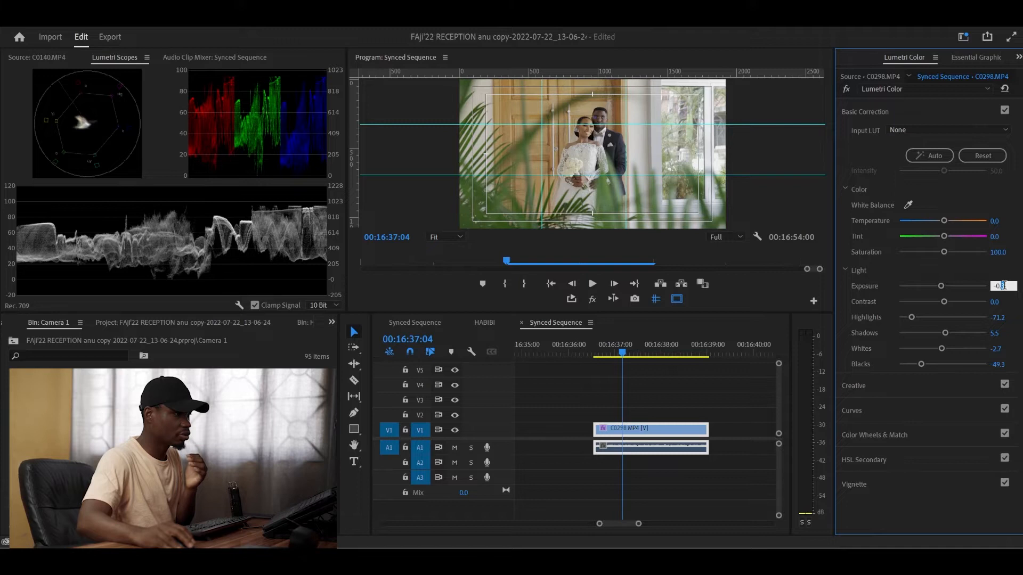
key("Return")
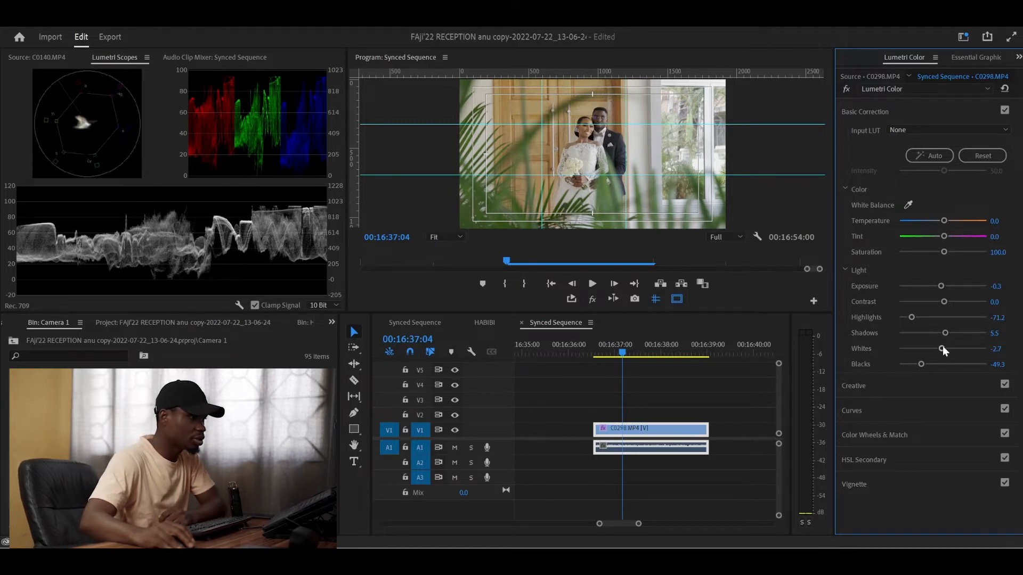
left_click_drag(942, 348, 946, 349)
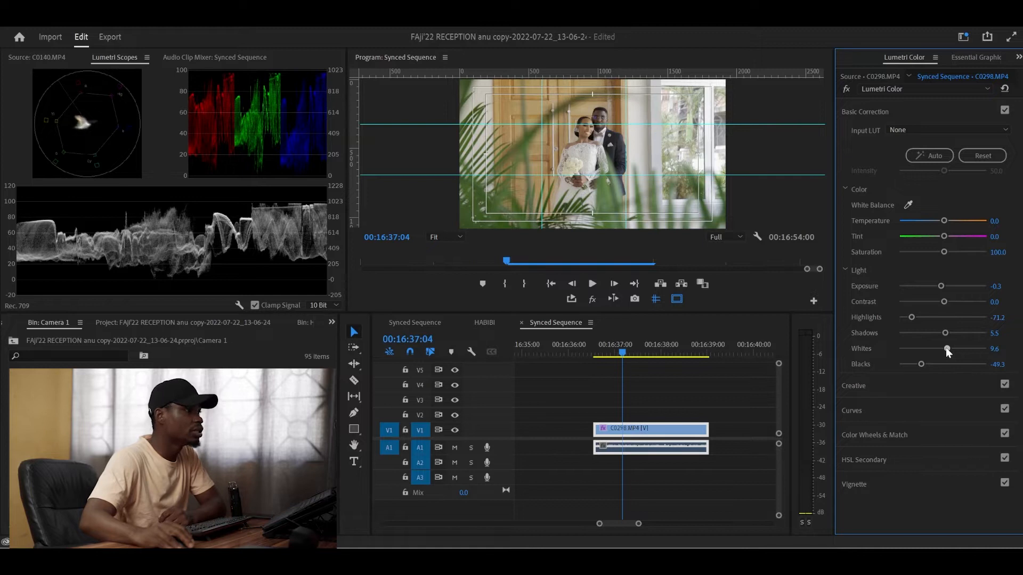
- Compare the program preview with all effects bypassed and applied, leaving the effects applied
left_click(591, 300)
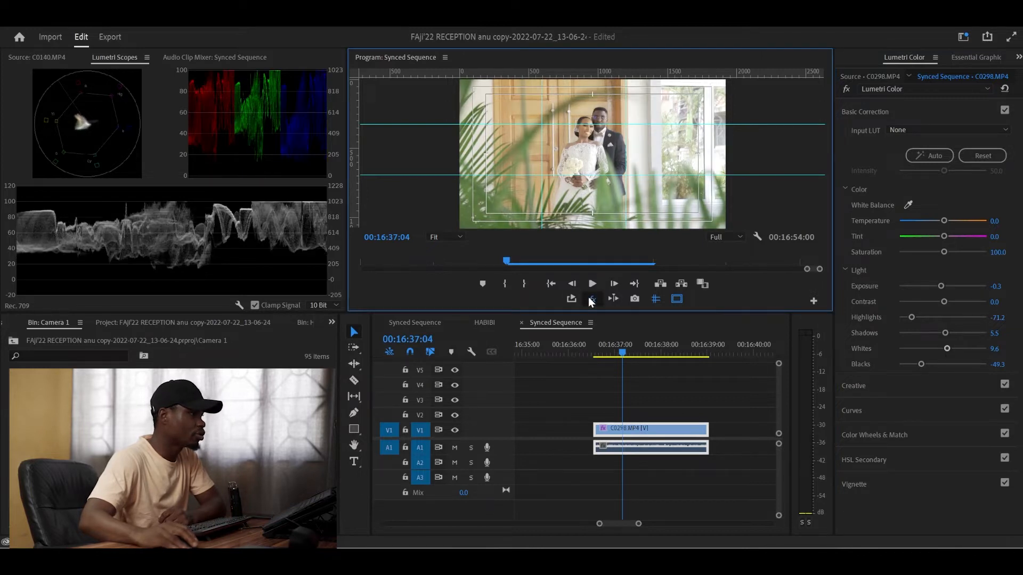
left_click(591, 300)
left_click(592, 300)
left_click(591, 300)
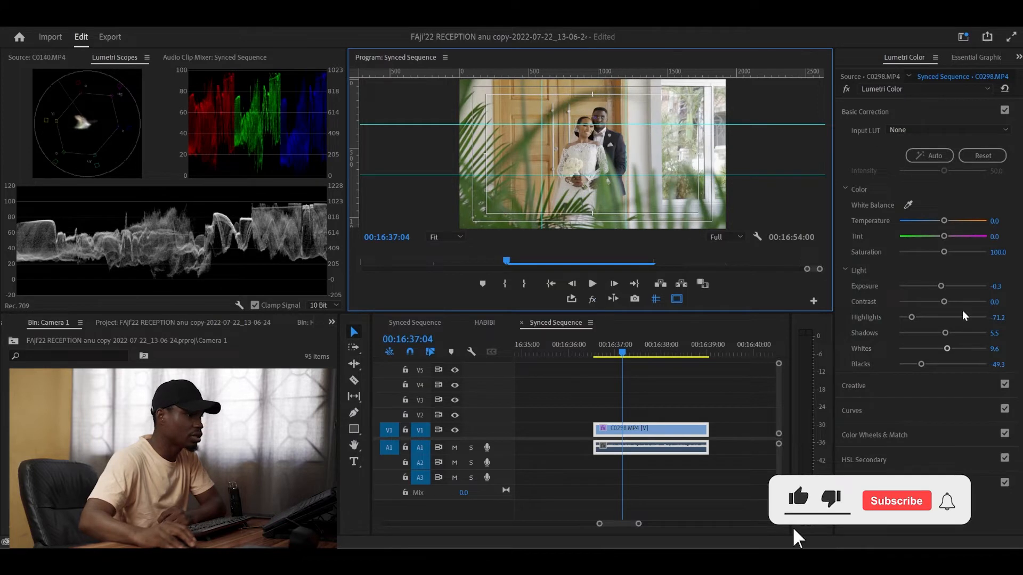
- Raise Highlights to -39.7 and Blacks to -46.6 in the clip's Basic Correction
left_click_drag(912, 317, 926, 319)
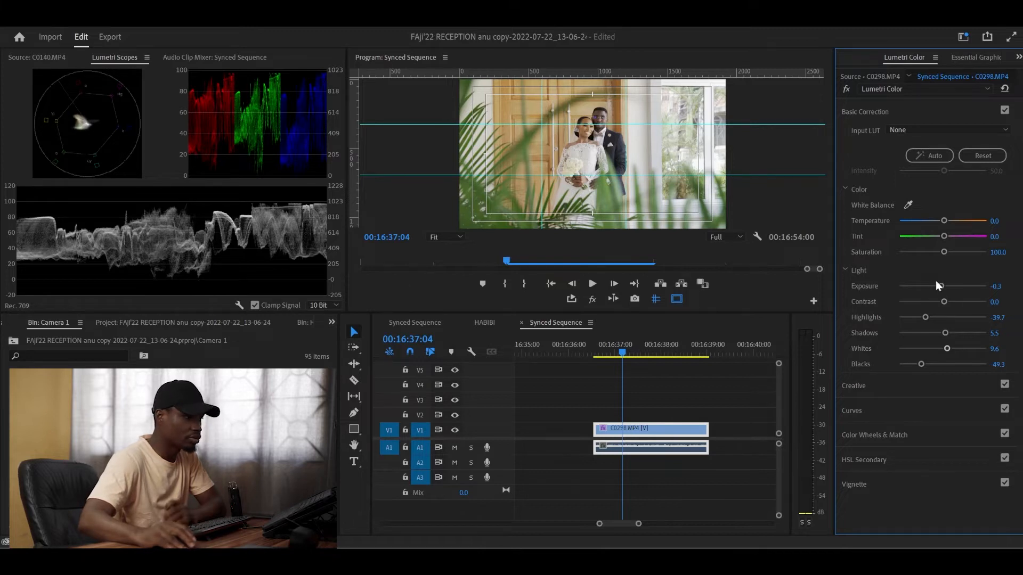
mouse_move(925, 364)
left_mouse_down()
mouse_move(917, 362)
mouse_move(924, 365)
left_mouse_up()
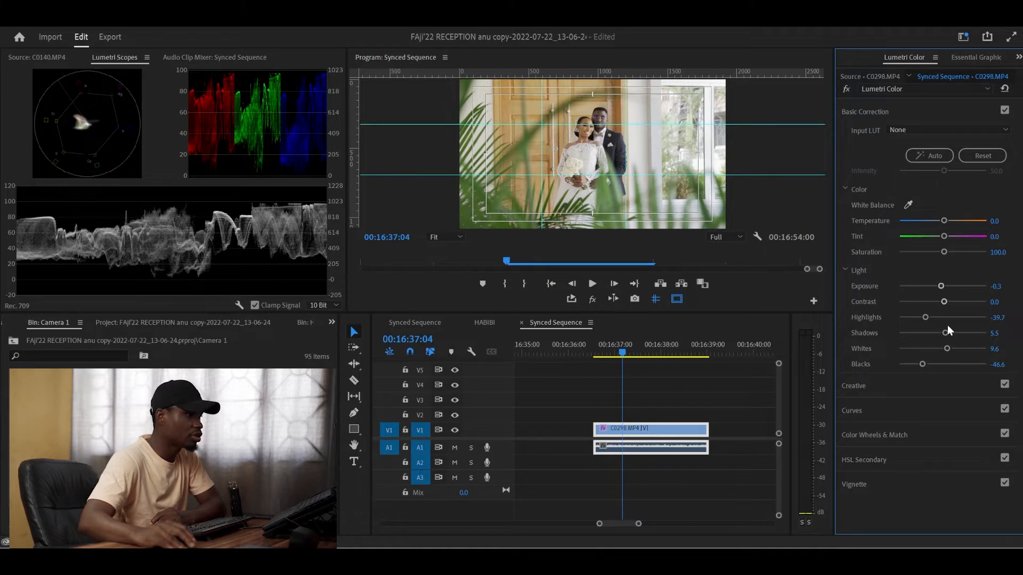
- Check the adjusted grade against the ungraded image several times, ending with the effects applied
left_click(592, 300)
left_click(592, 299)
left_click(592, 300)
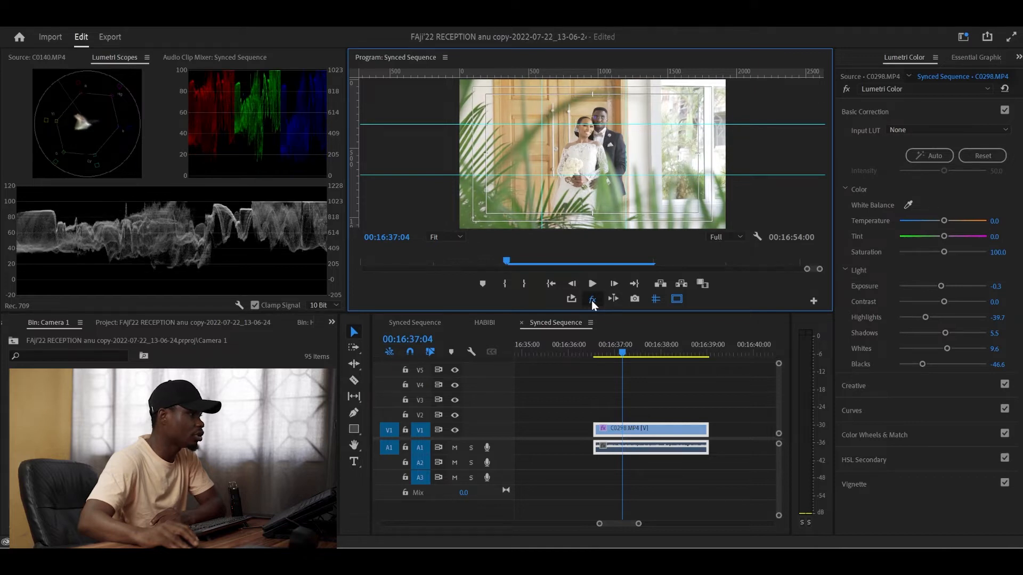
left_click(593, 301)
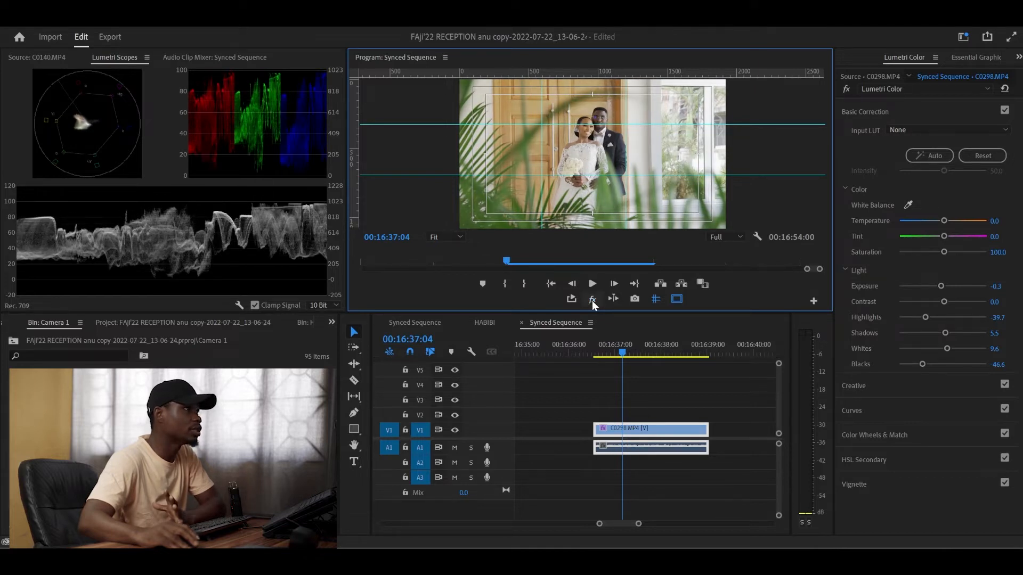
left_click(593, 301)
left_click(593, 301)
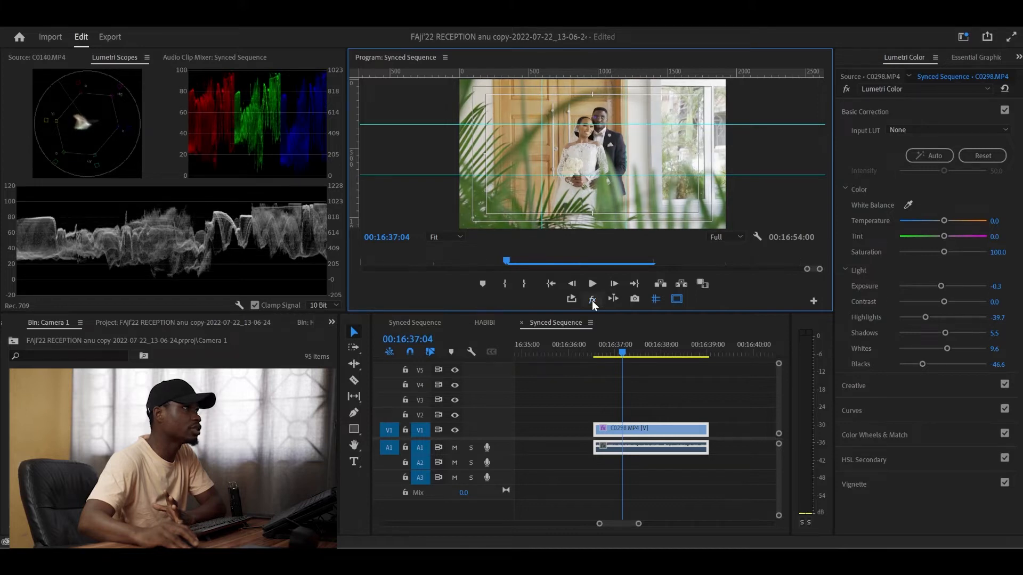
left_click(593, 301)
left_click(592, 301)
left_click(593, 300)
left_click(592, 301)
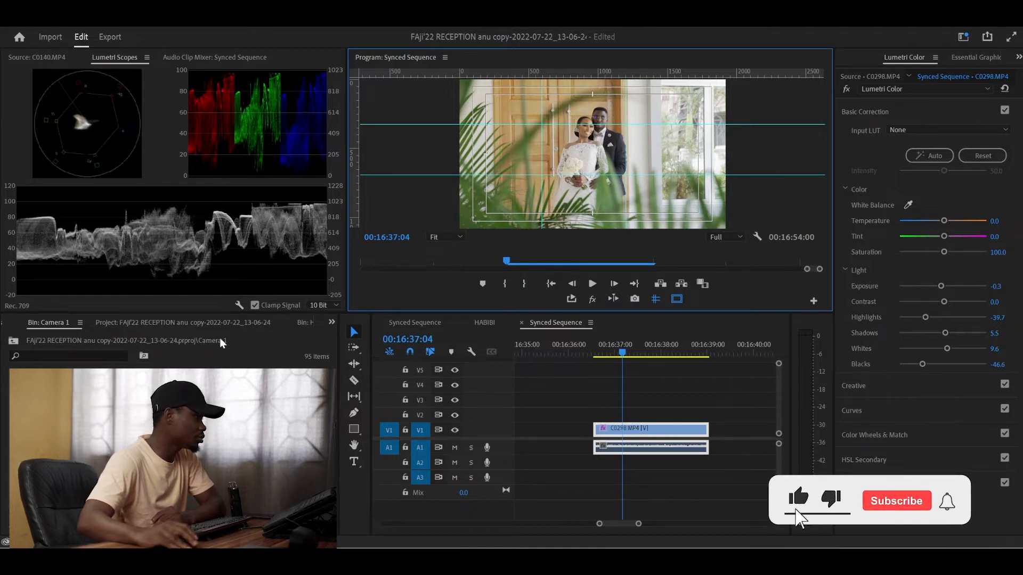
- Add an ellipse mask to the Opacity effect of clip C0298.MP4 in Effect Controls
left_click(332, 322)
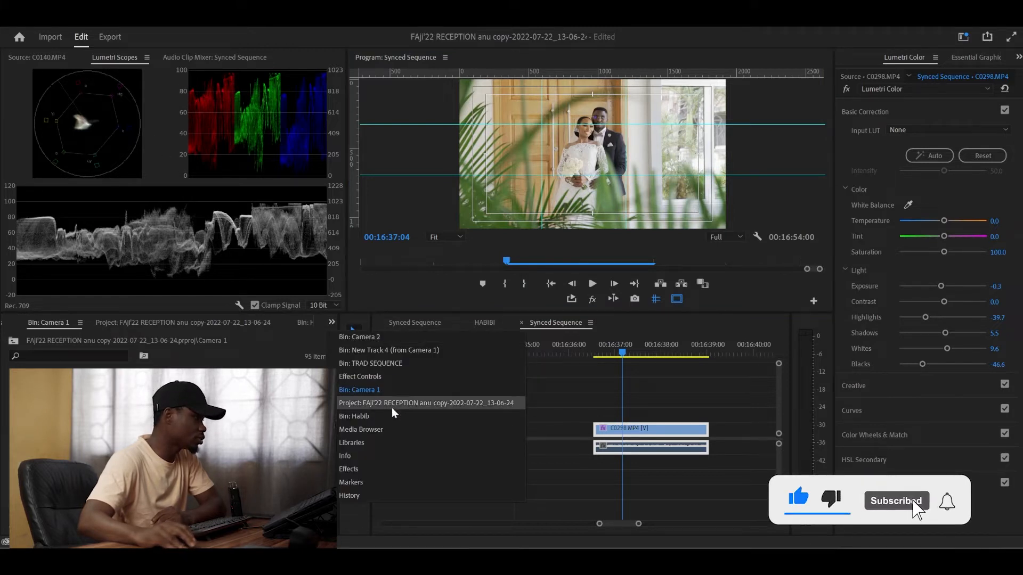
left_click(362, 377)
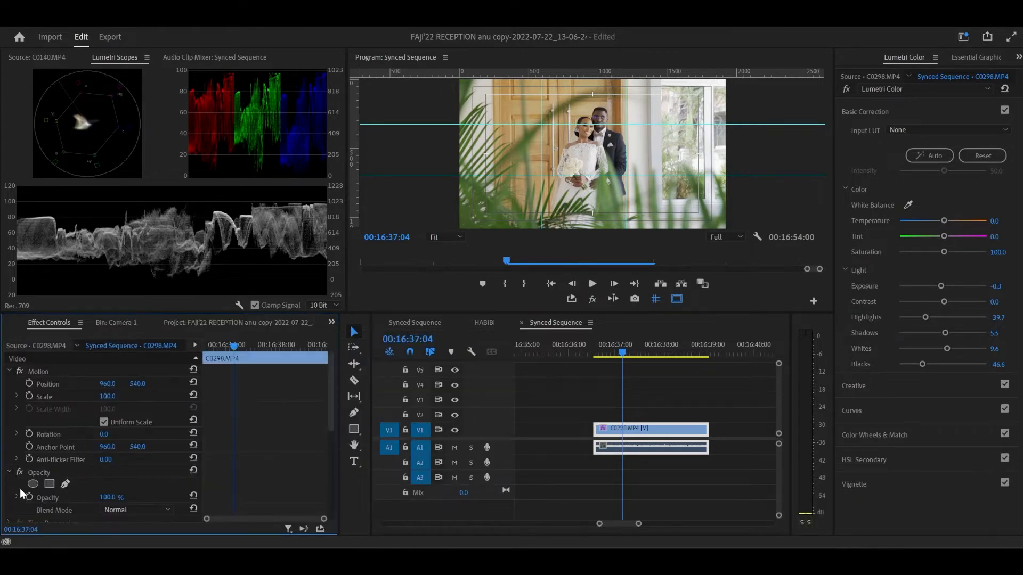
left_click(34, 474)
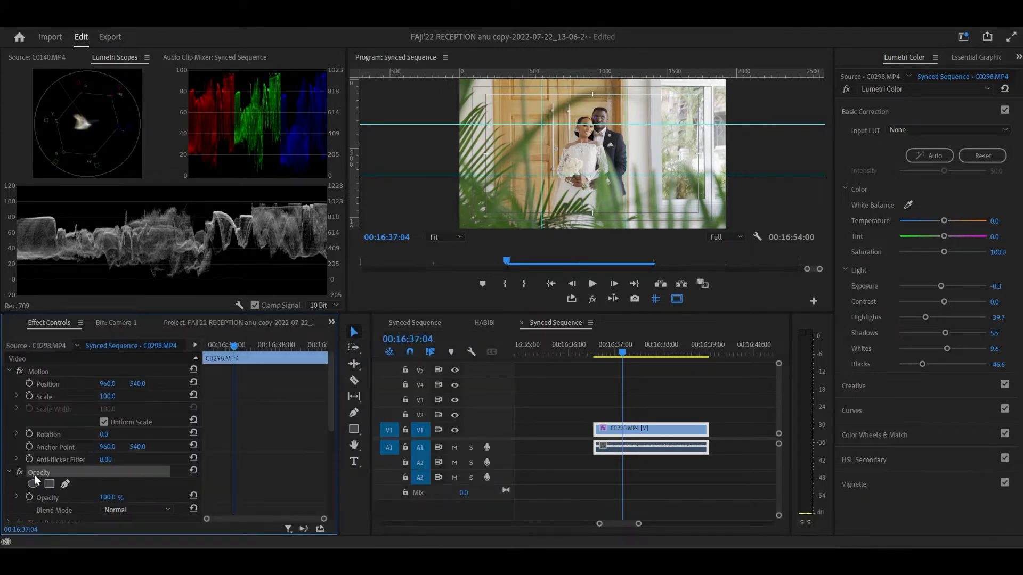
left_click(33, 484)
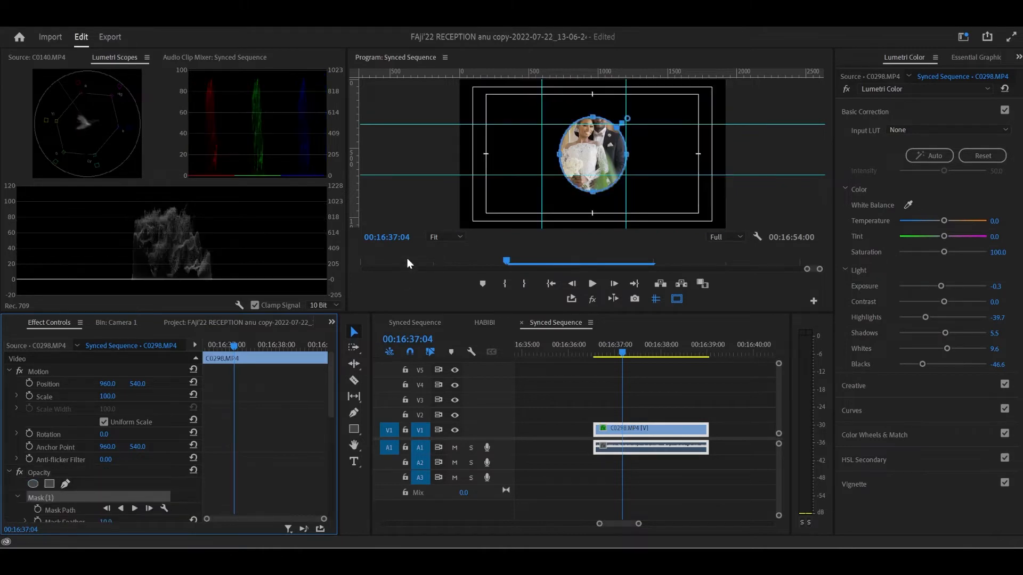
- At 100% preview zoom, shrink the ellipse mask's height and width until it surrounds mainly the bride's head and shoulders
left_click(453, 238)
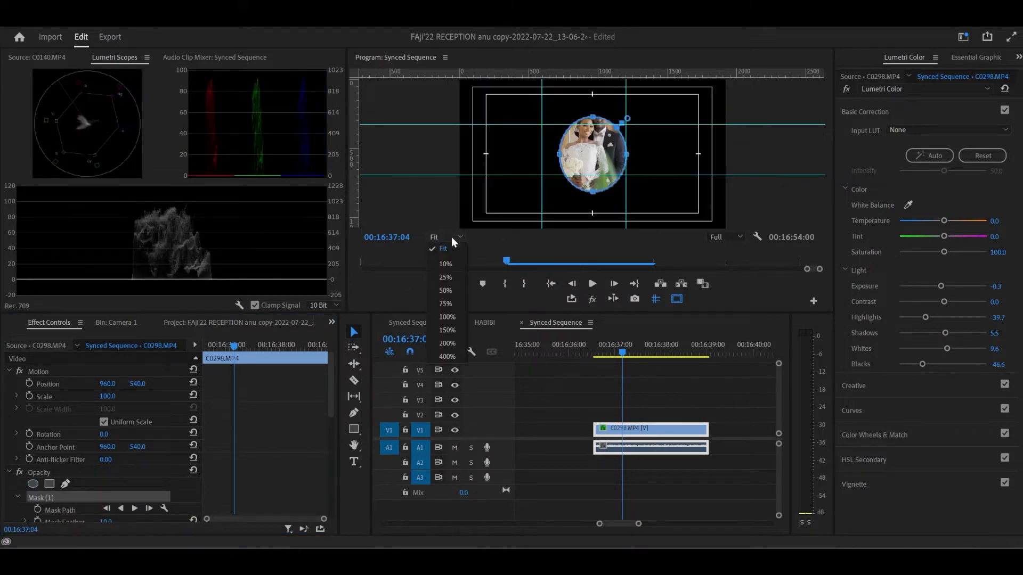
left_click(445, 317)
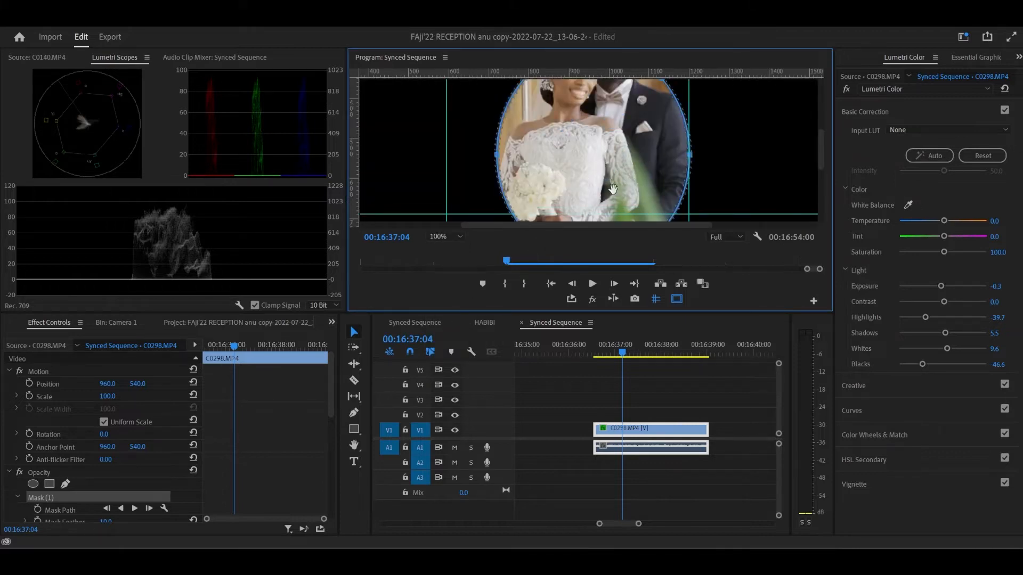
key("space")
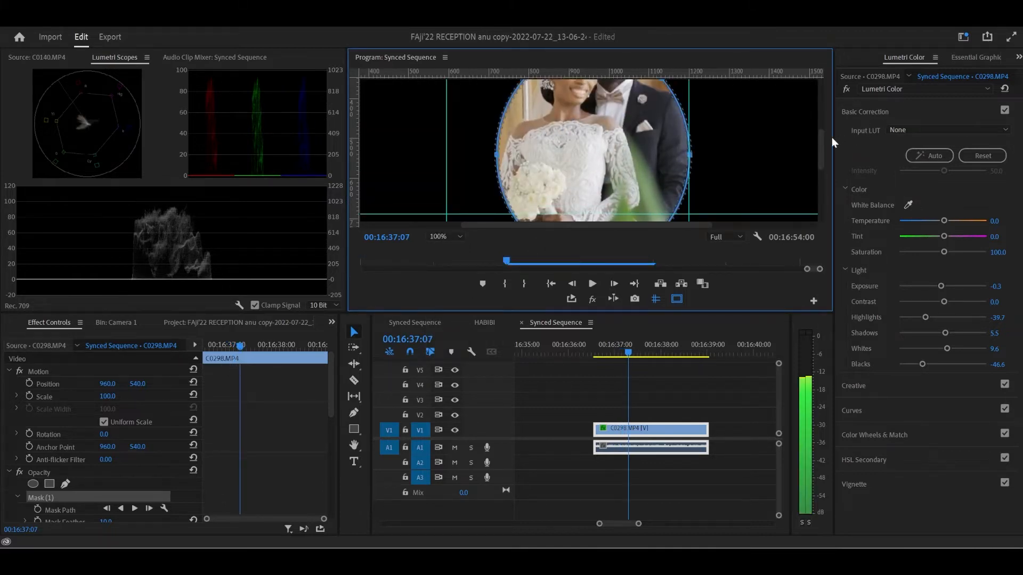
scroll(822, 155, "down", 3)
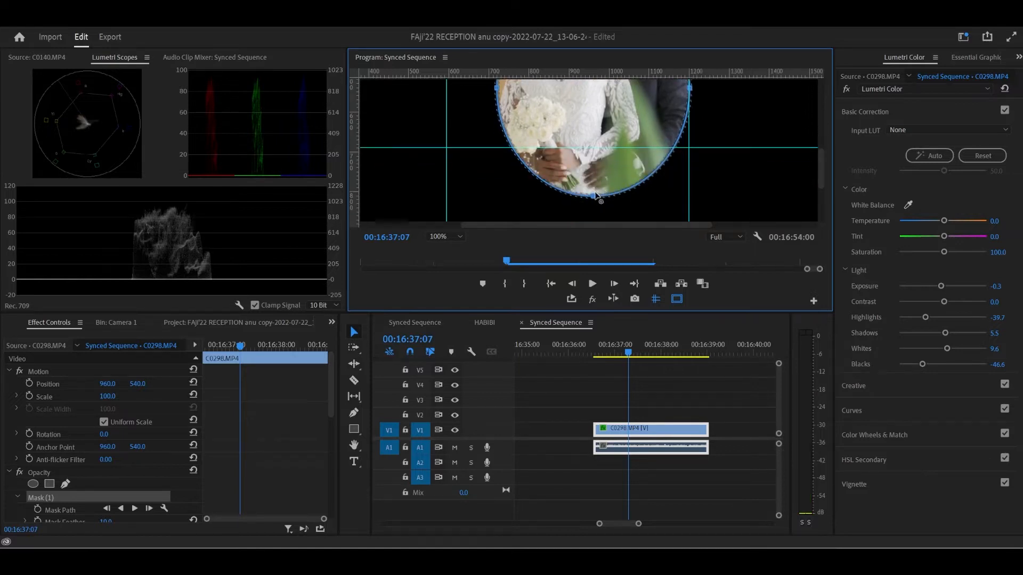
left_click_drag(593, 198, 594, 101)
left_click_drag(822, 169, 821, 125)
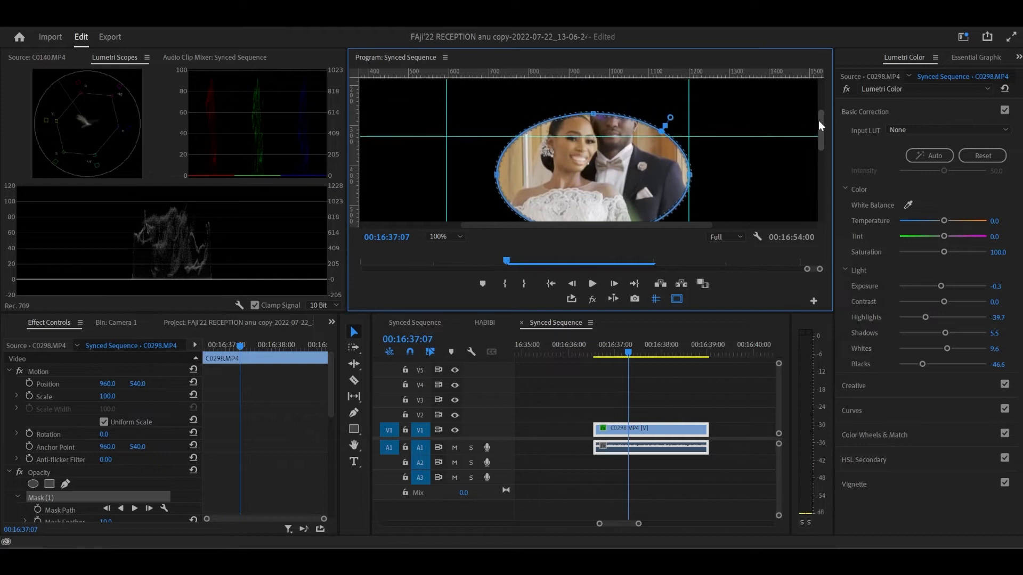
left_click_drag(693, 178, 601, 177)
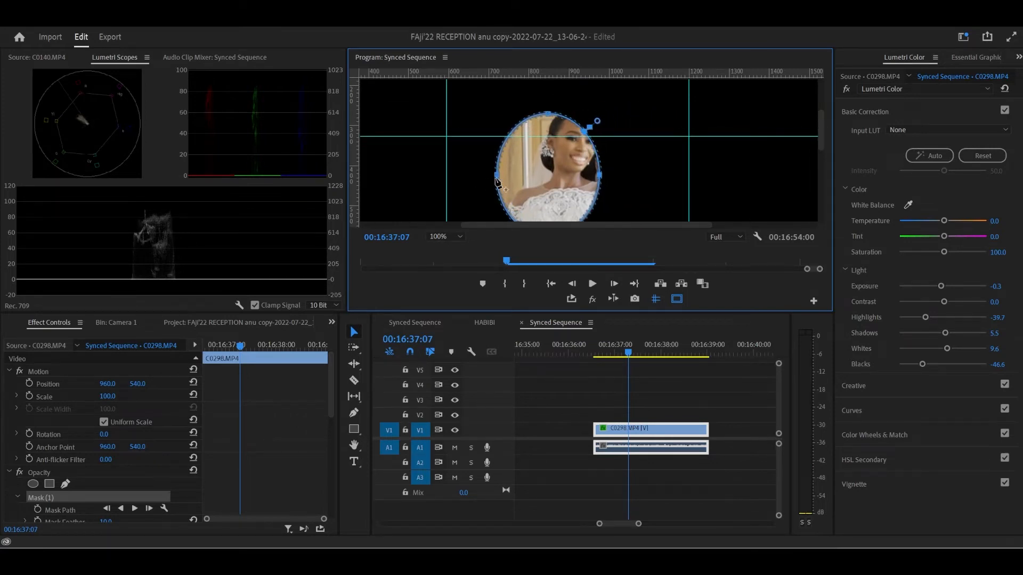
- Shrink and reposition the ellipse mask until it isolates only a small patch of skin on the bride's forehead
left_click_drag(496, 181, 521, 175)
left_click_drag(561, 115, 561, 142)
left_click_drag(563, 199, 574, 161)
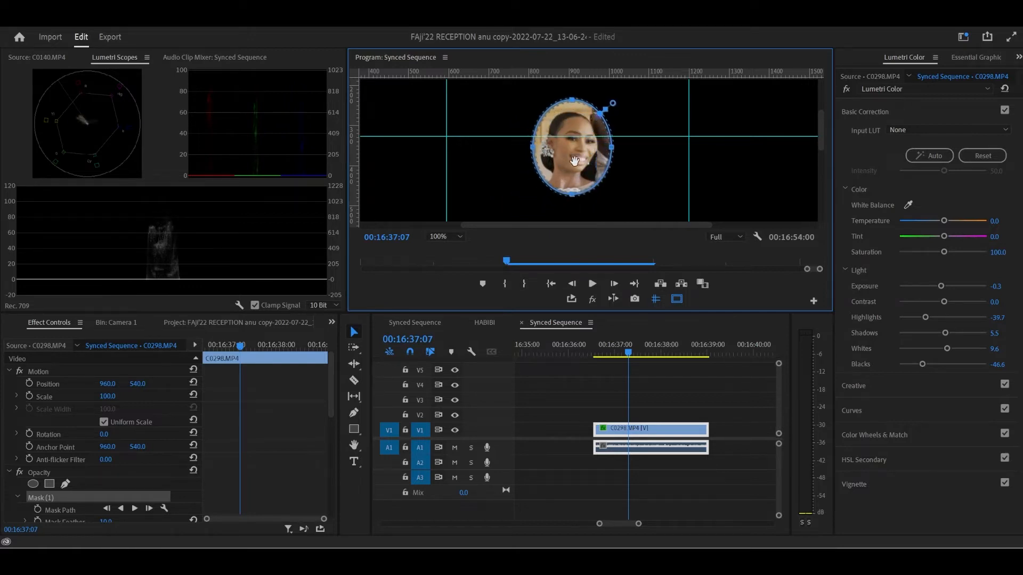
left_click_drag(572, 200, 572, 172)
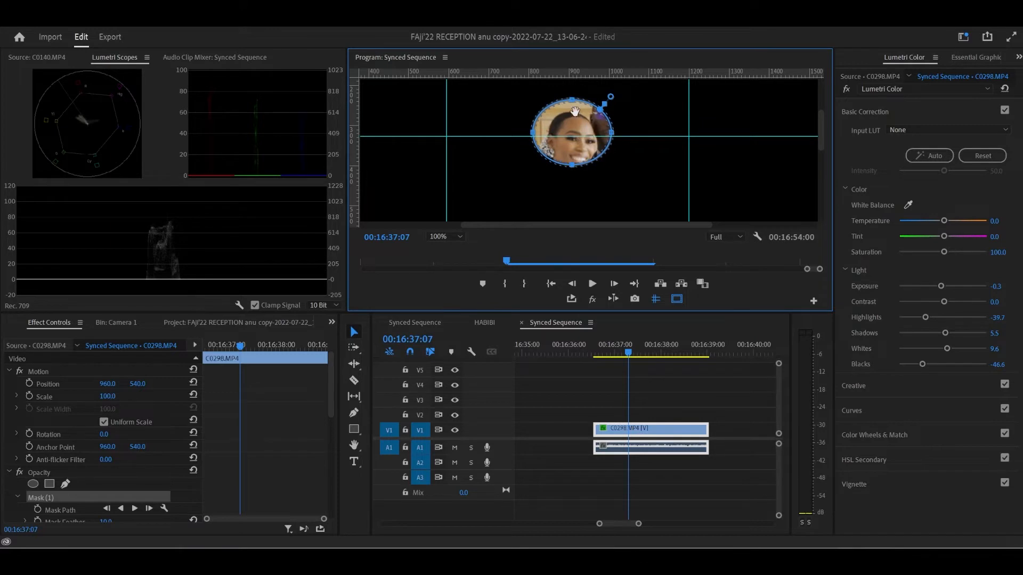
left_click_drag(573, 105, 582, 131)
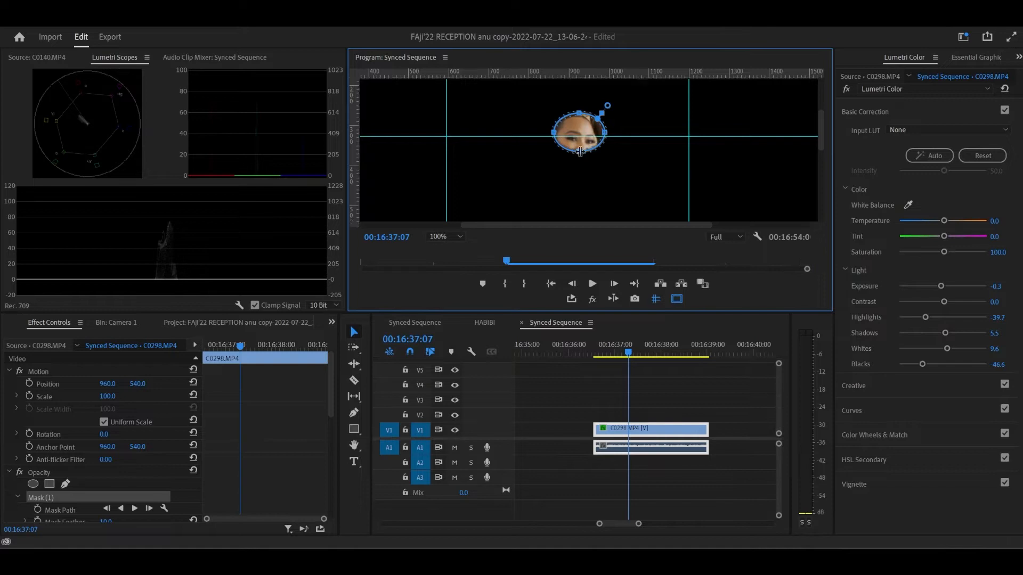
left_click_drag(578, 153, 575, 120)
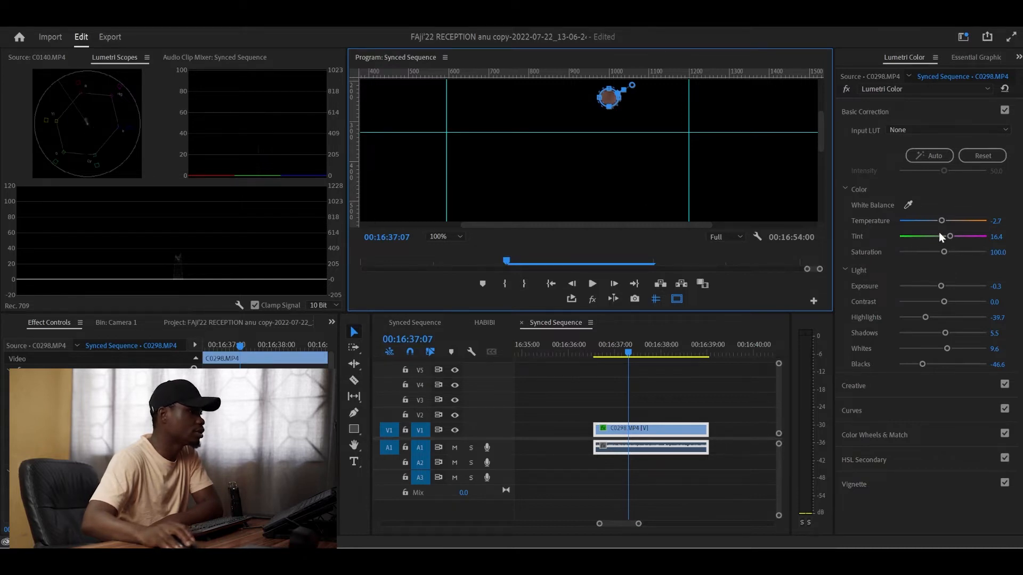
- With the mask over the groom's forehead, set Tint to 2.7 and Temperature to 9.6 in Basic Correction
left_click_drag(950, 237, 948, 238)
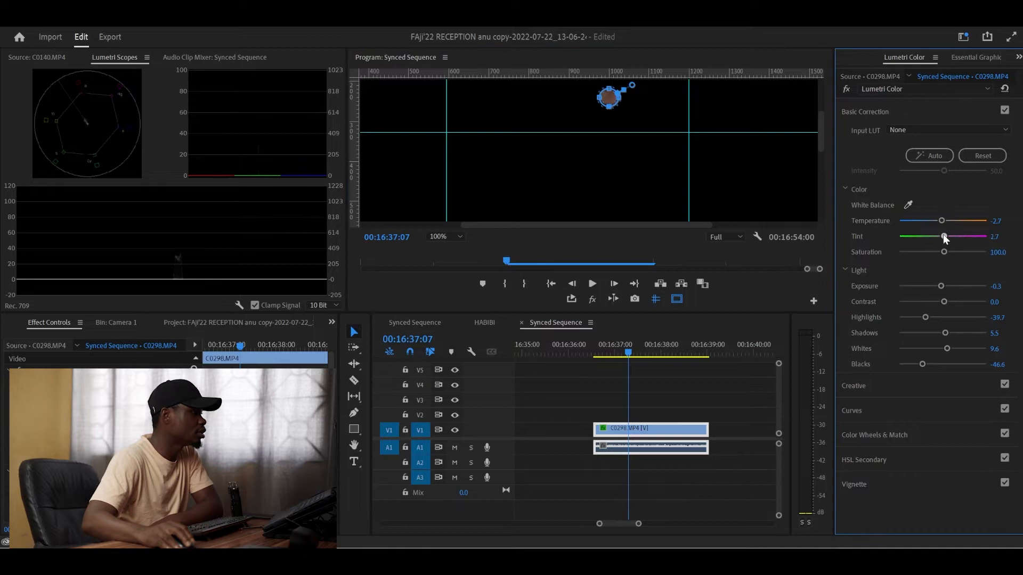
double_click(942, 219)
left_click_drag(950, 221, 947, 220)
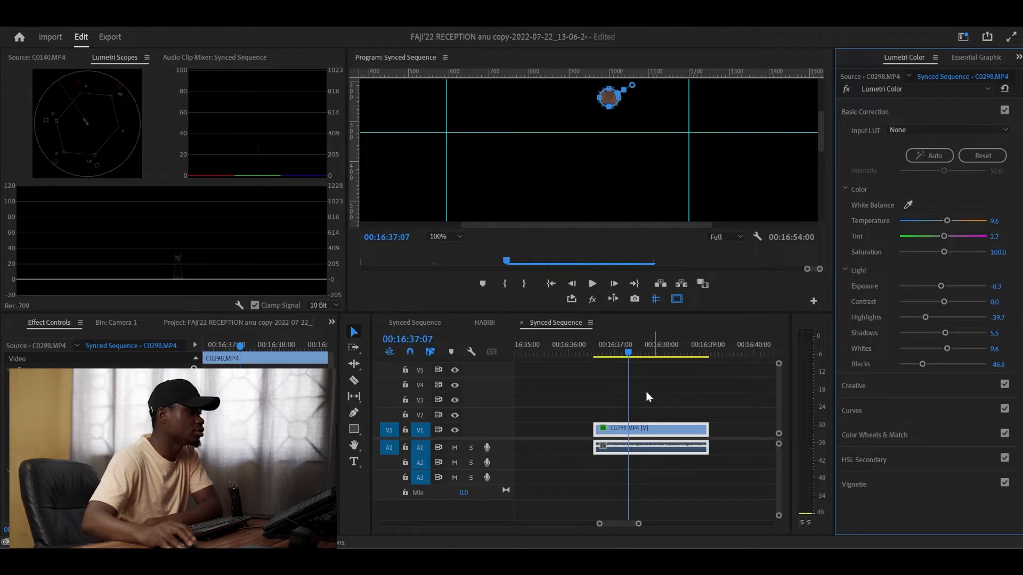
- Move the mask onto the bride's forehead and set Tint to 6.8 to balance her skin tone
left_click_drag(610, 97, 577, 122)
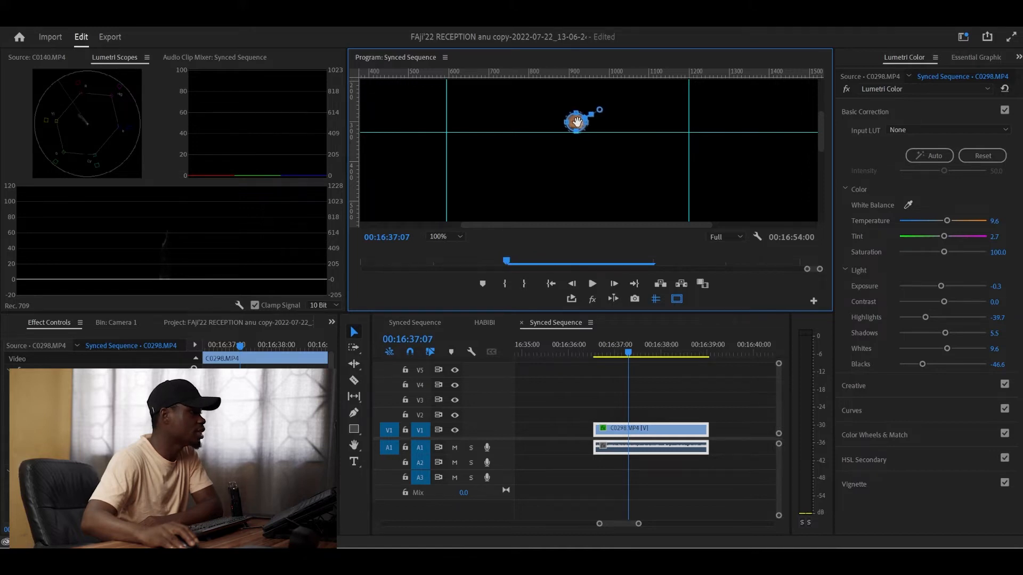
left_click(944, 237)
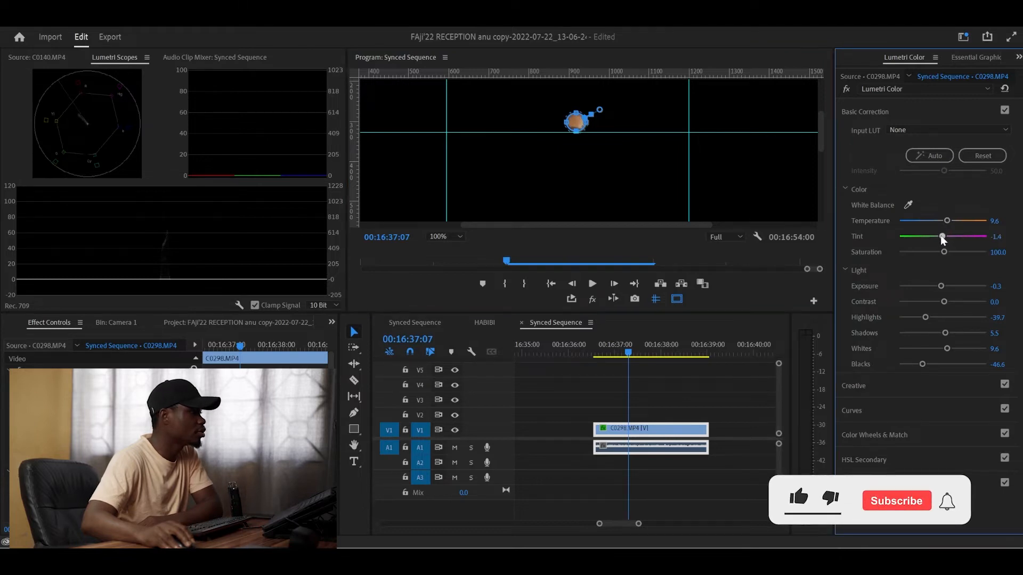
left_click_drag(943, 238, 946, 237)
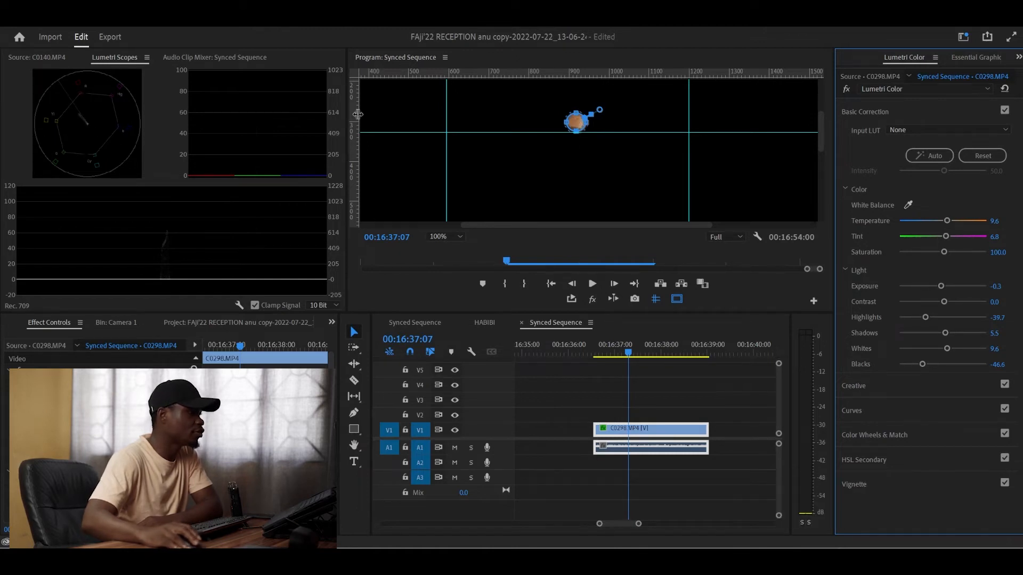
- Sample the groom's and the bride's foreheads with the mask once more, and delete the mask from the Opacity effect
left_click_drag(575, 122, 619, 99)
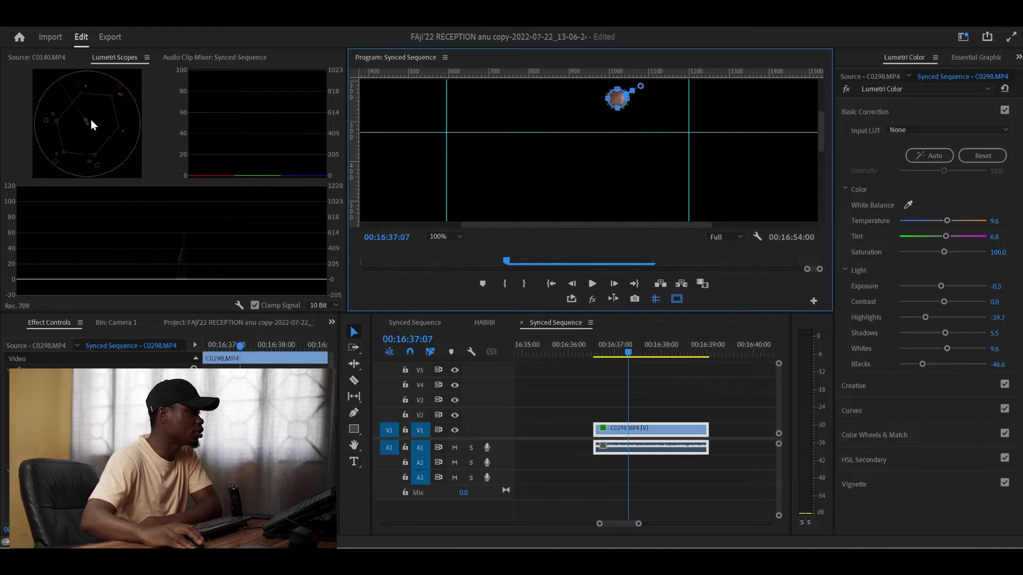
left_click_drag(617, 99, 583, 120)
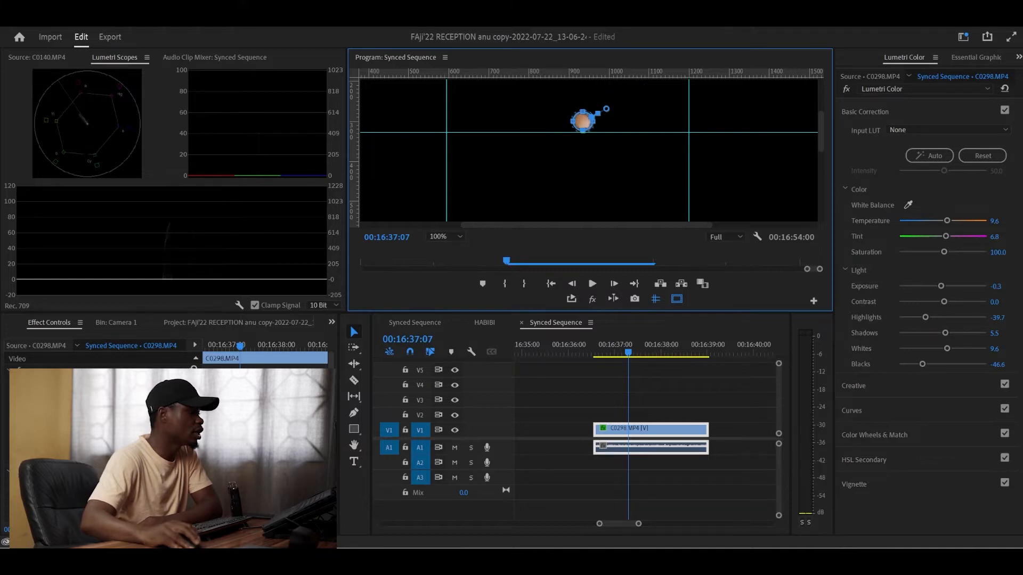
left_click(40, 497)
key("Delete")
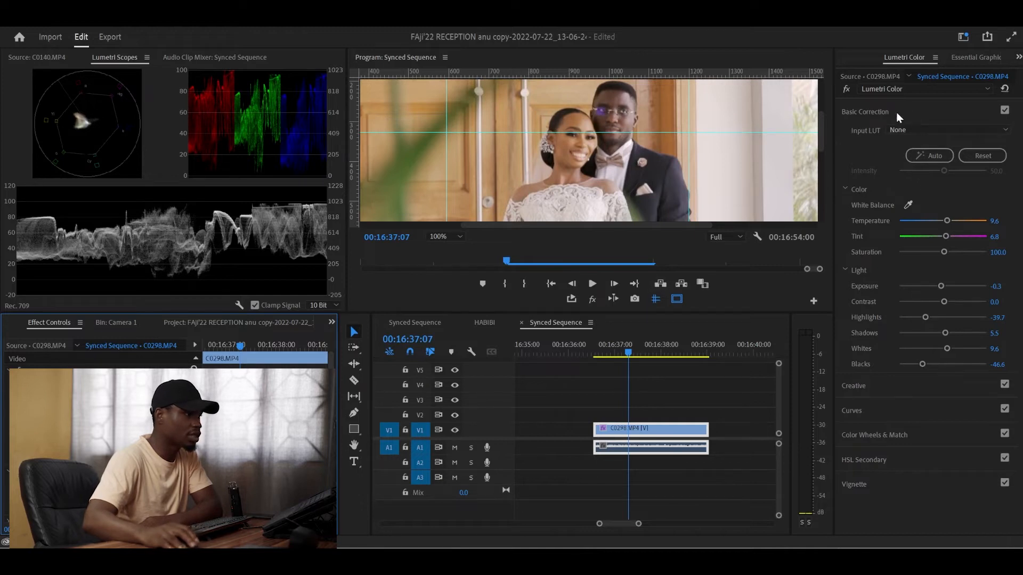
- Set the preview zoom to Fit and compare the graded image with the ungraded one several times, ending with effects applied
left_click(447, 236)
left_click(455, 250)
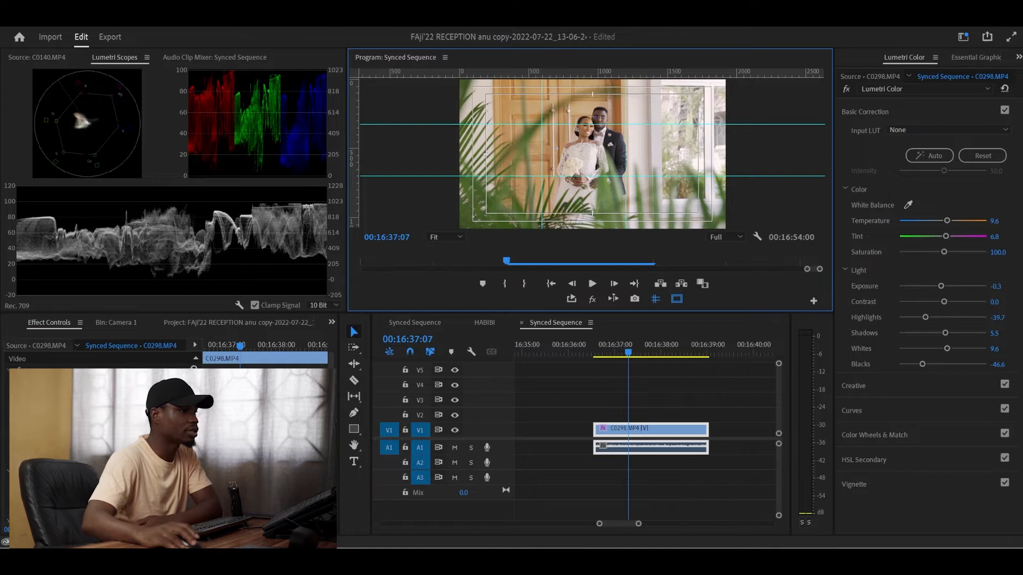
left_click(590, 299)
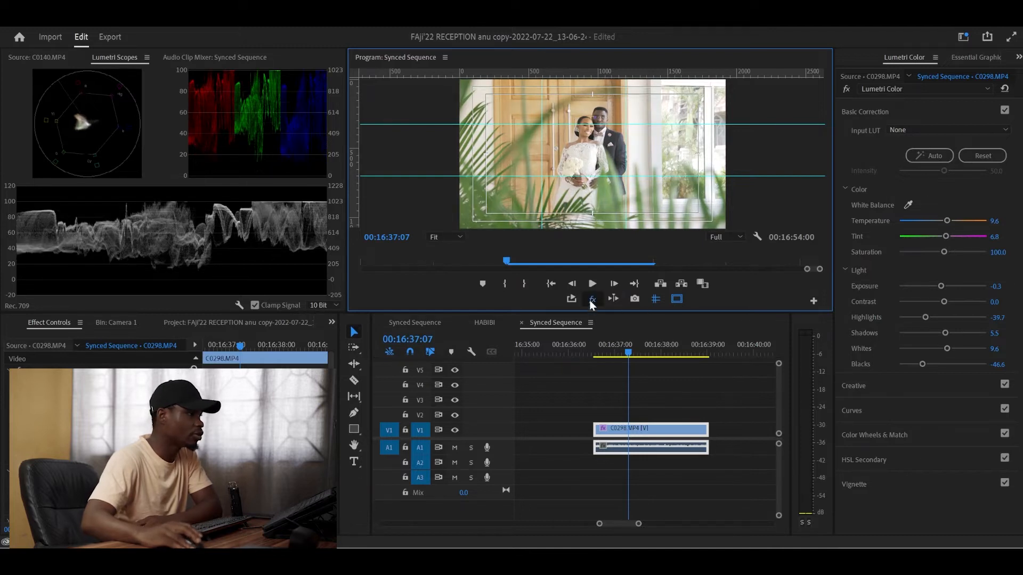
left_click(589, 299)
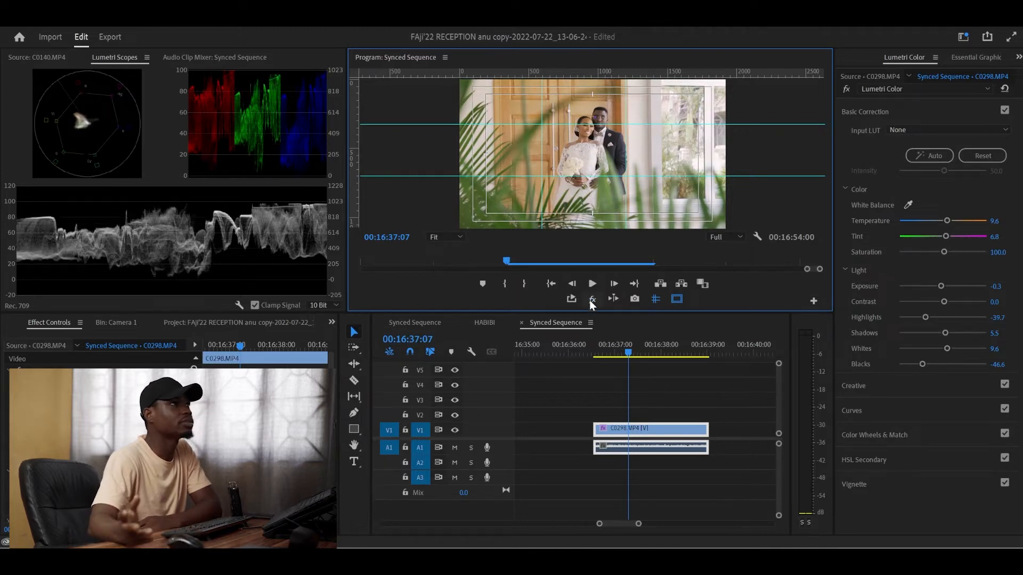
left_click(590, 299)
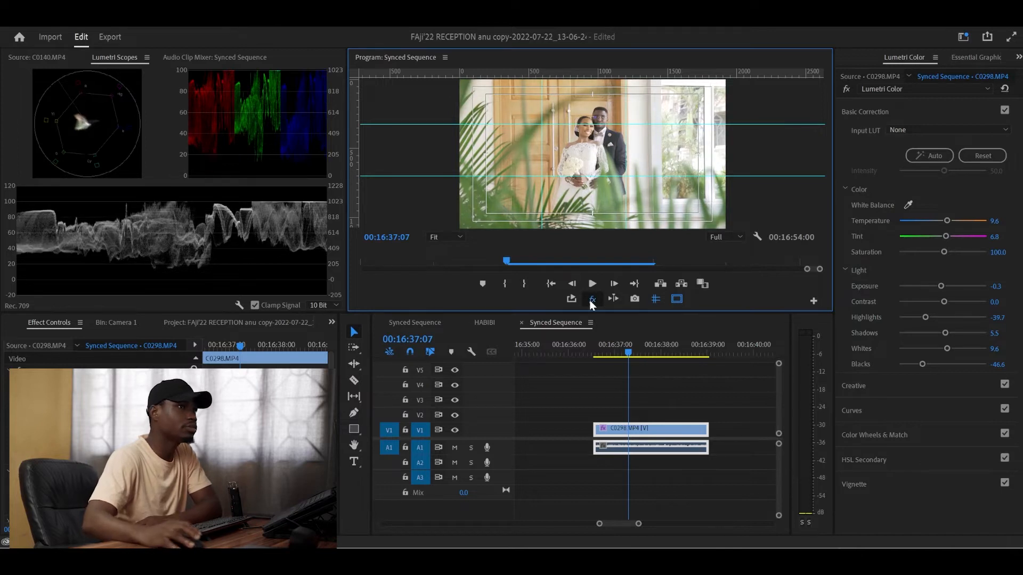
left_click(589, 300)
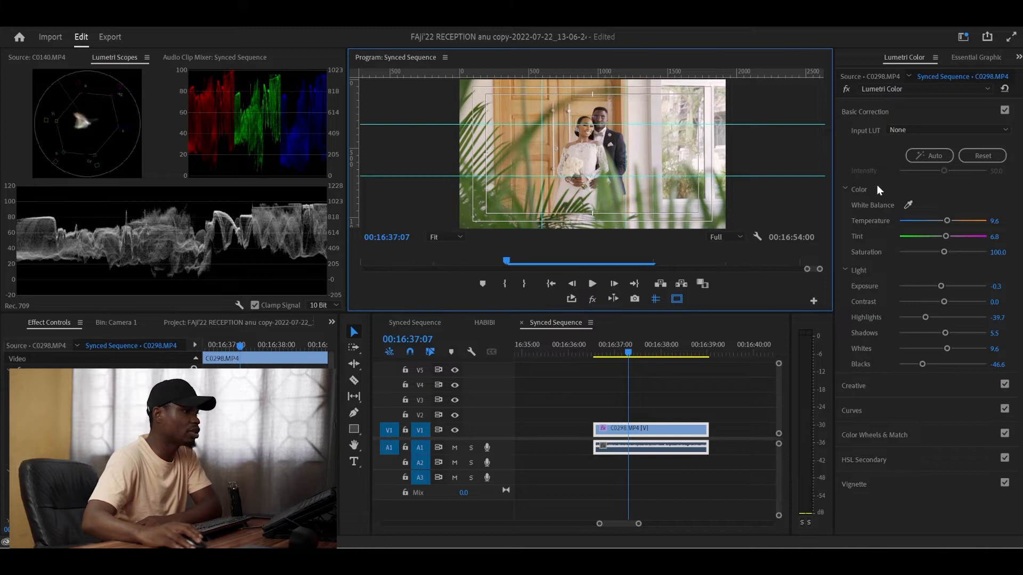
left_click(596, 301)
left_click(596, 301)
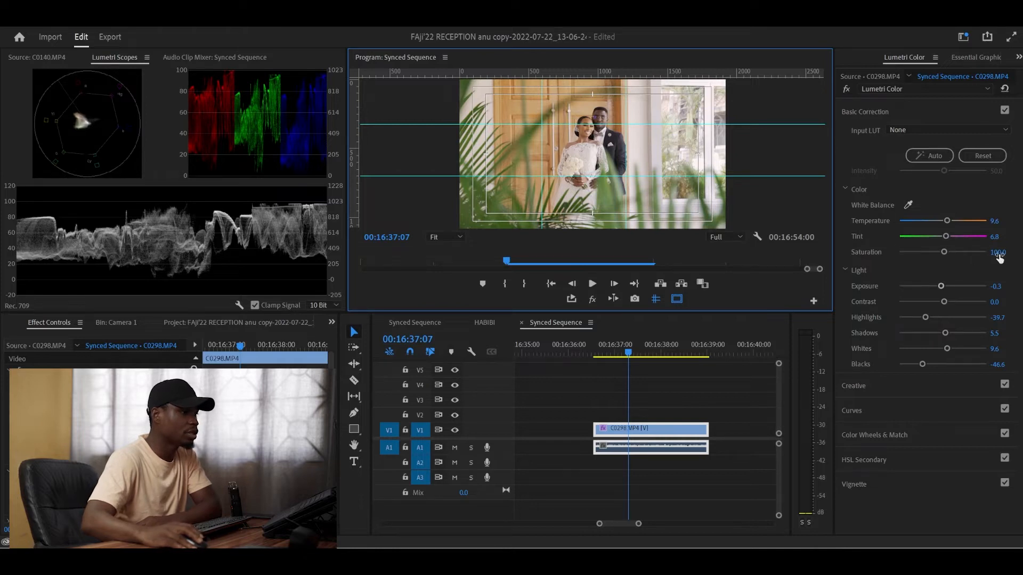
- Raise the clip's Saturation to 105 in Basic Correction
left_click_drag(943, 254, 944, 253)
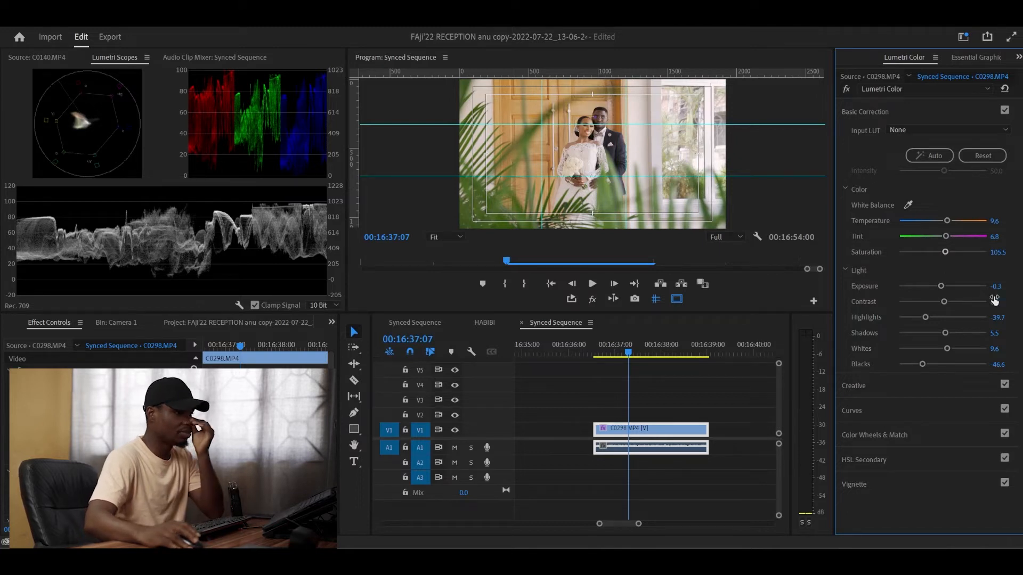
left_click(1001, 252)
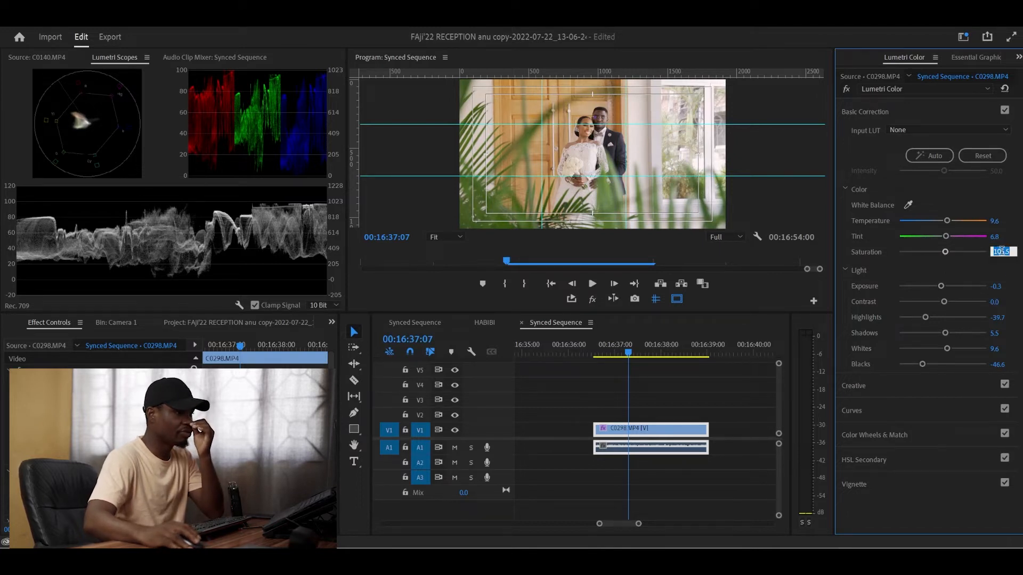
type("105")
key("Return")
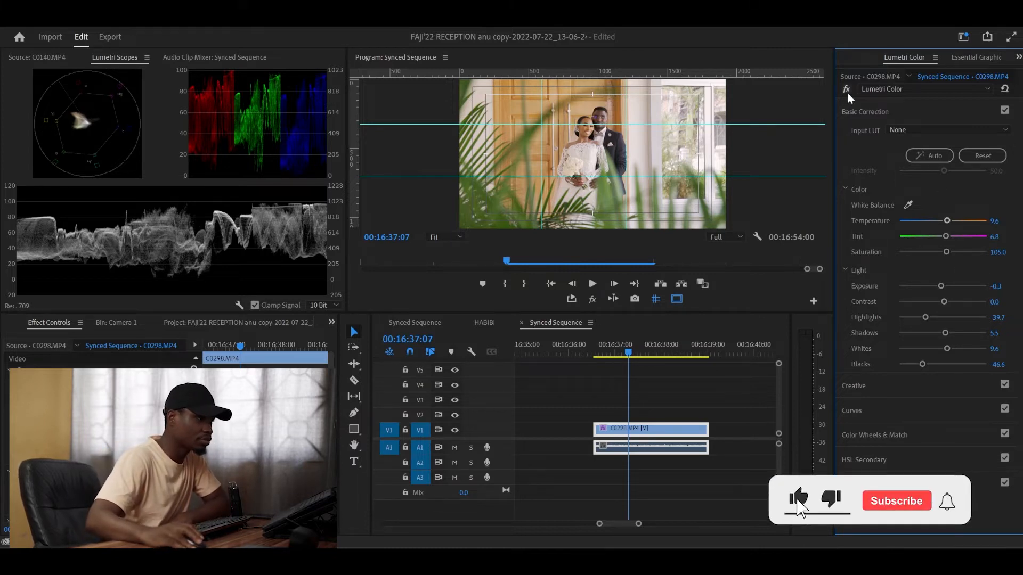
- Collapse Basic Correction and compare the image with that section disabled and enabled, leaving it enabled
left_click(929, 112)
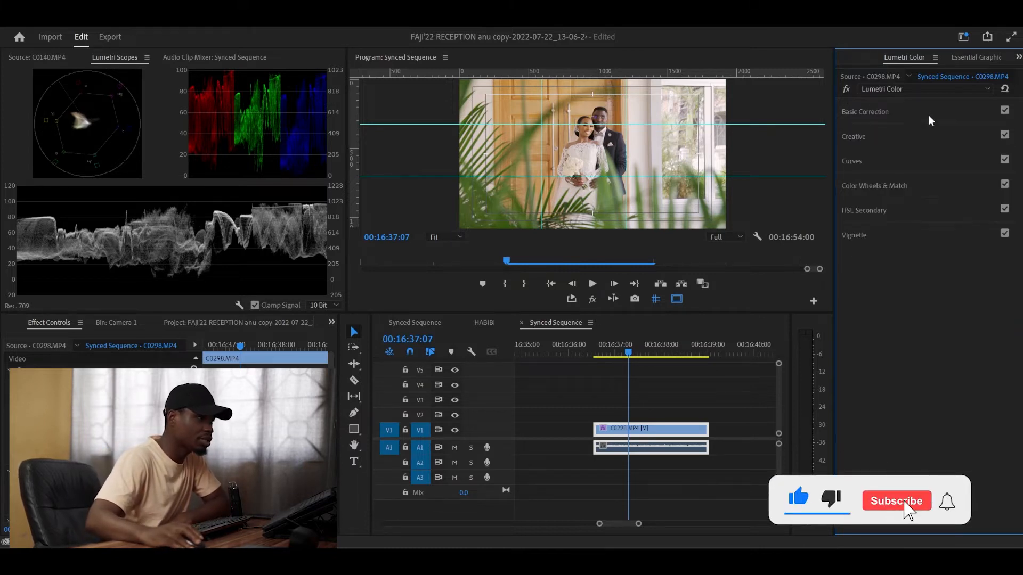
left_click(1006, 112)
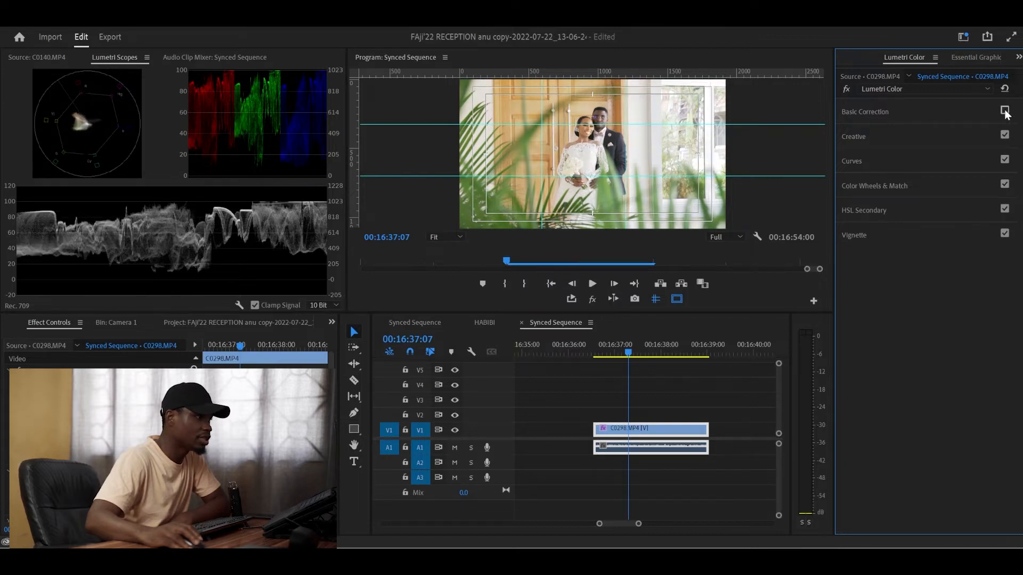
left_click(1005, 112)
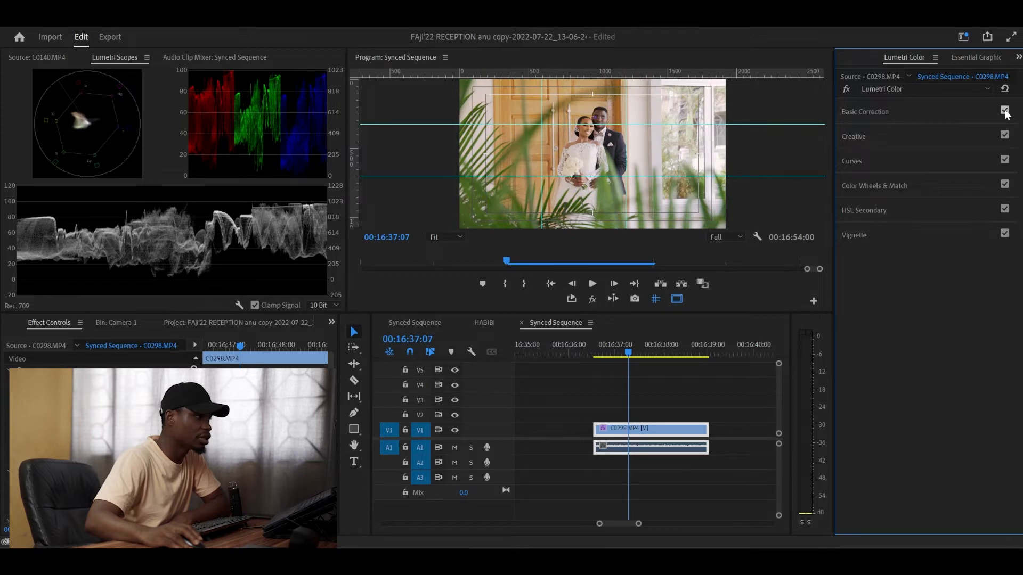
left_click(1006, 112)
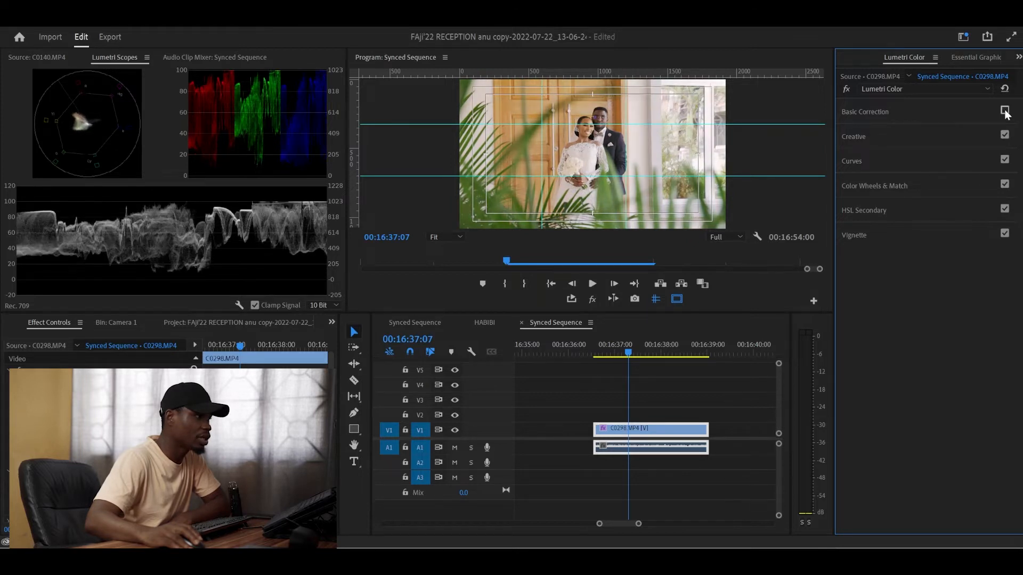
left_click(1006, 112)
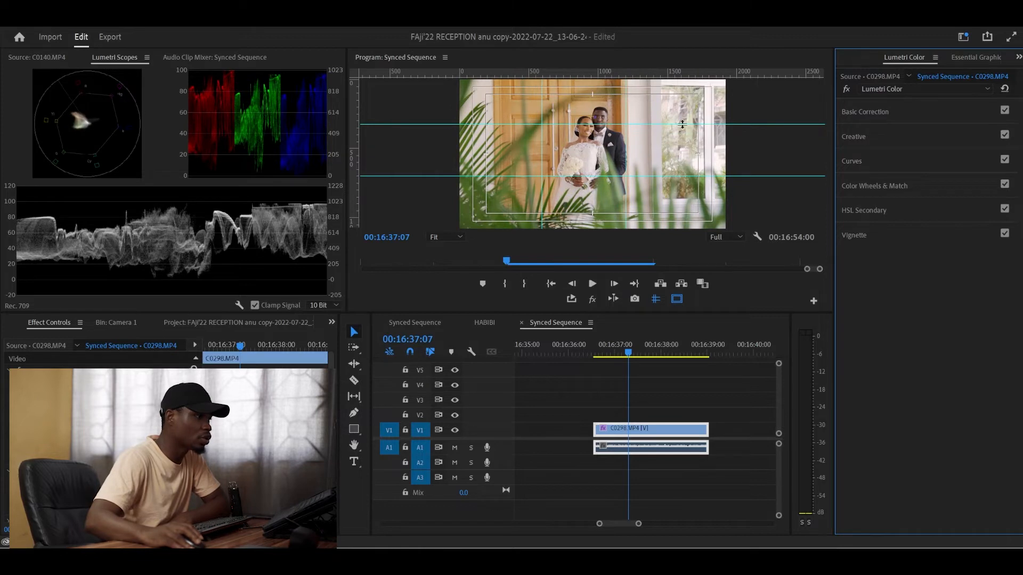
- Compare the complete grade with the original footage by repeatedly bypassing all effects, leaving them applied
left_click(592, 300)
left_click(593, 300)
left_click(593, 300)
left_click(593, 300)
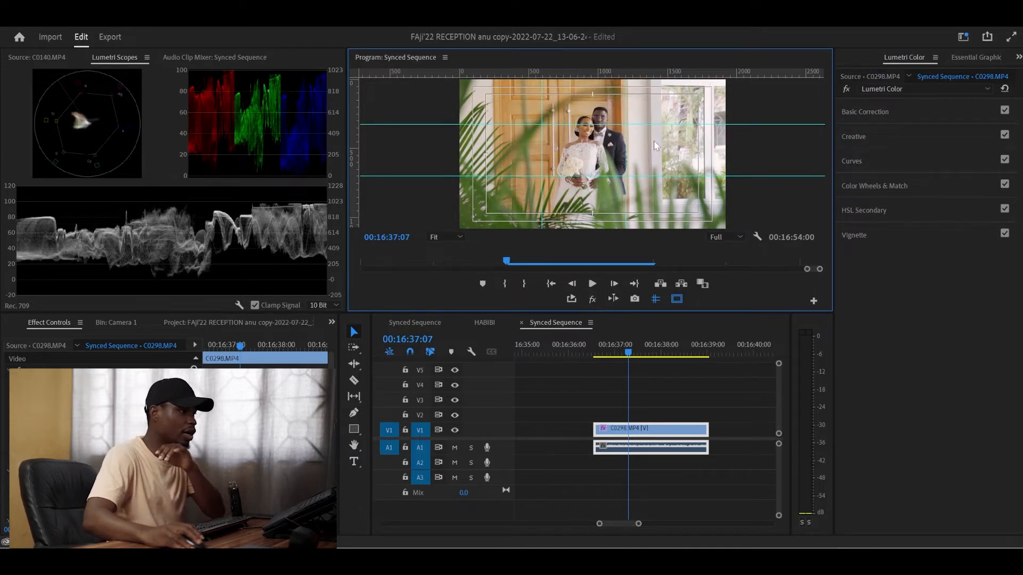
left_click(592, 300)
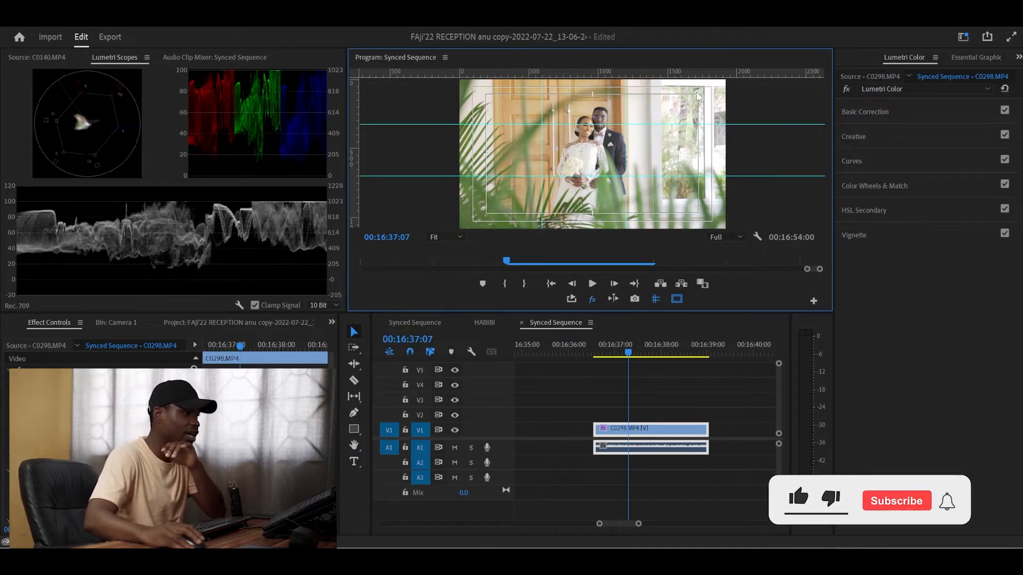
left_click(588, 301)
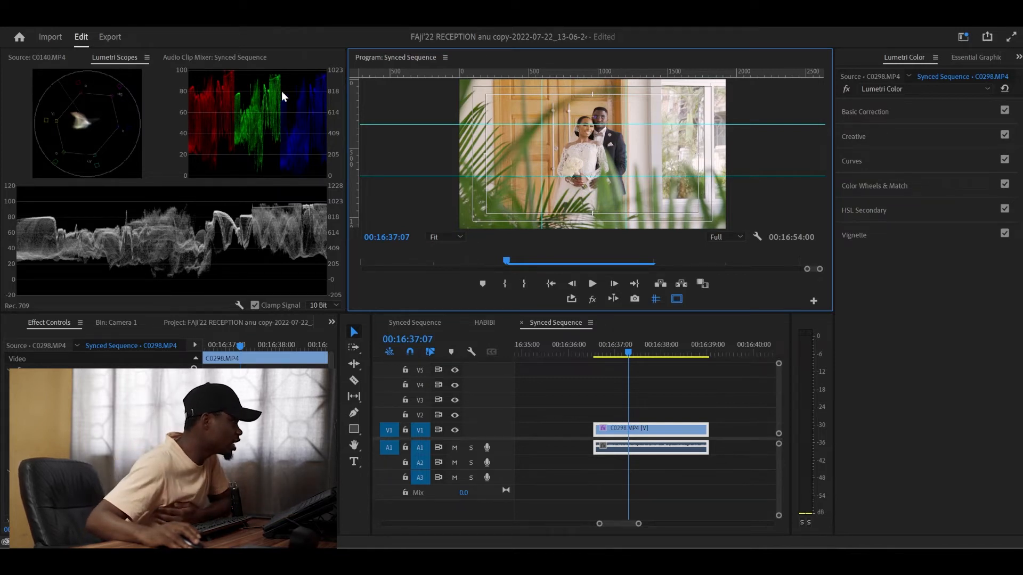
- Expand Basic Correction and set the clip's Temperature to 2.7 and Tint to 5.5
left_click(881, 109)
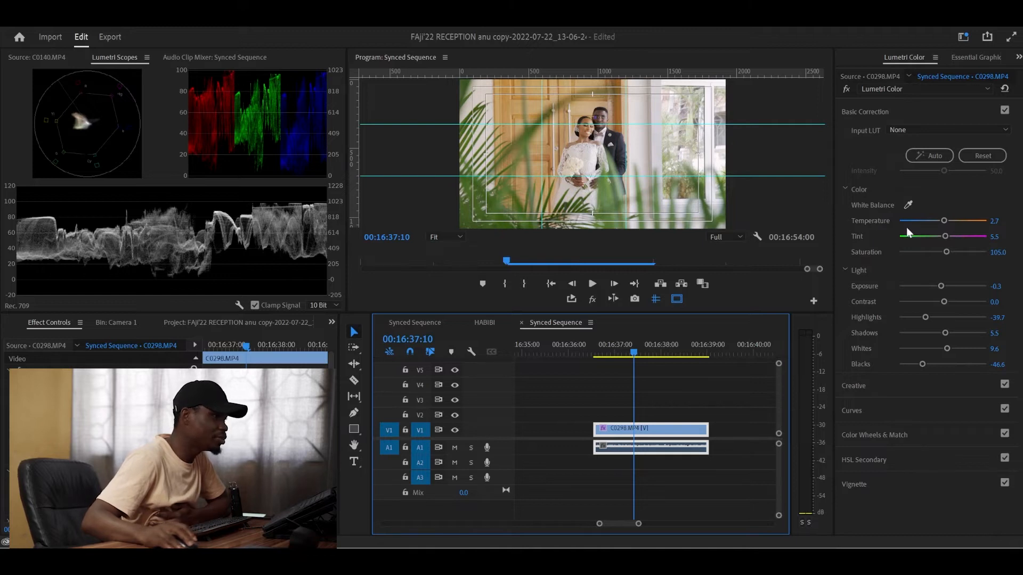
double_click(942, 234)
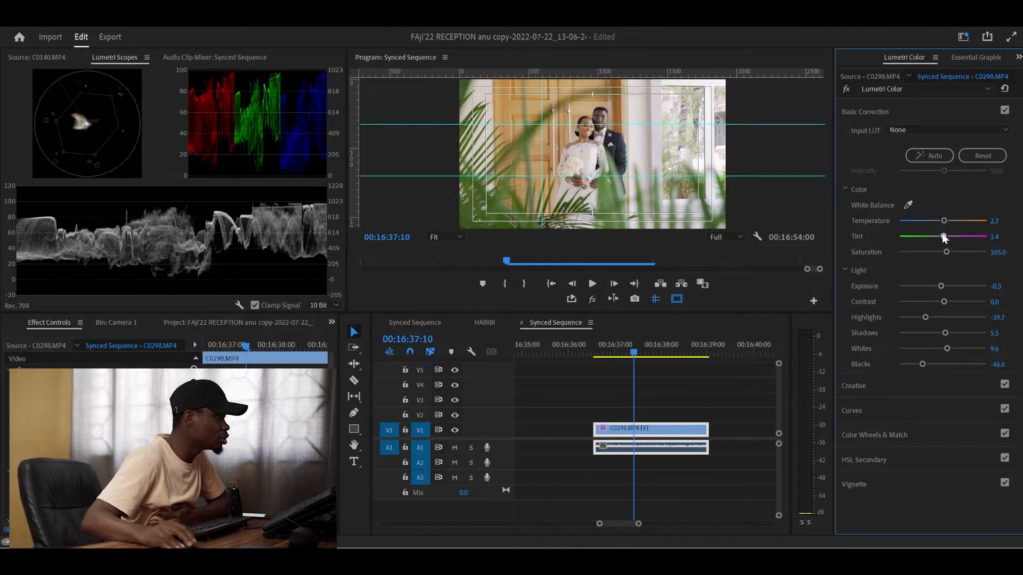
left_click_drag(942, 233, 944, 236)
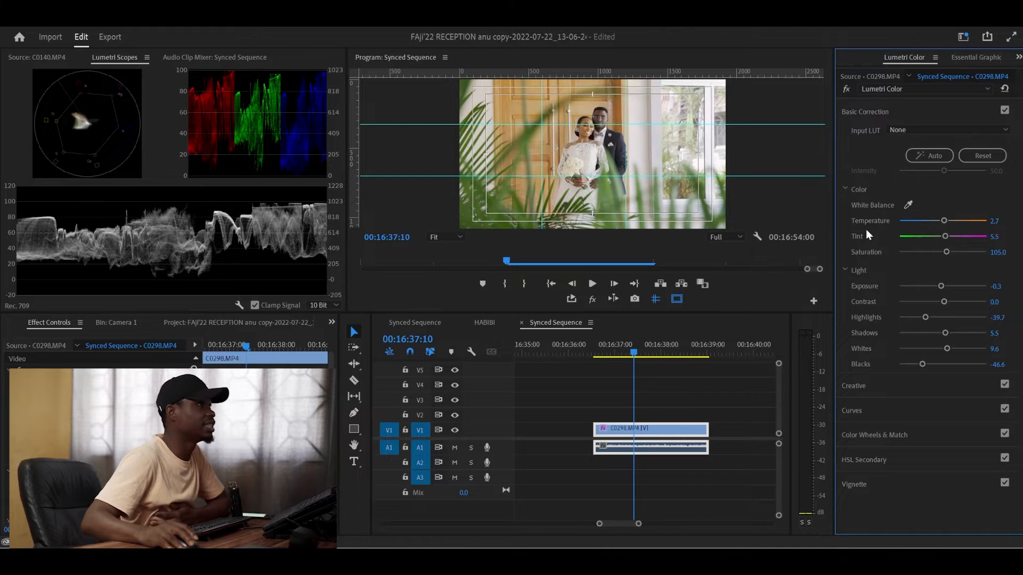
- Move to the reception clip C0271.MP4 and lower its Highlights to -46.6 and Exposure to -0.4
left_click_drag(616, 351, 659, 356)
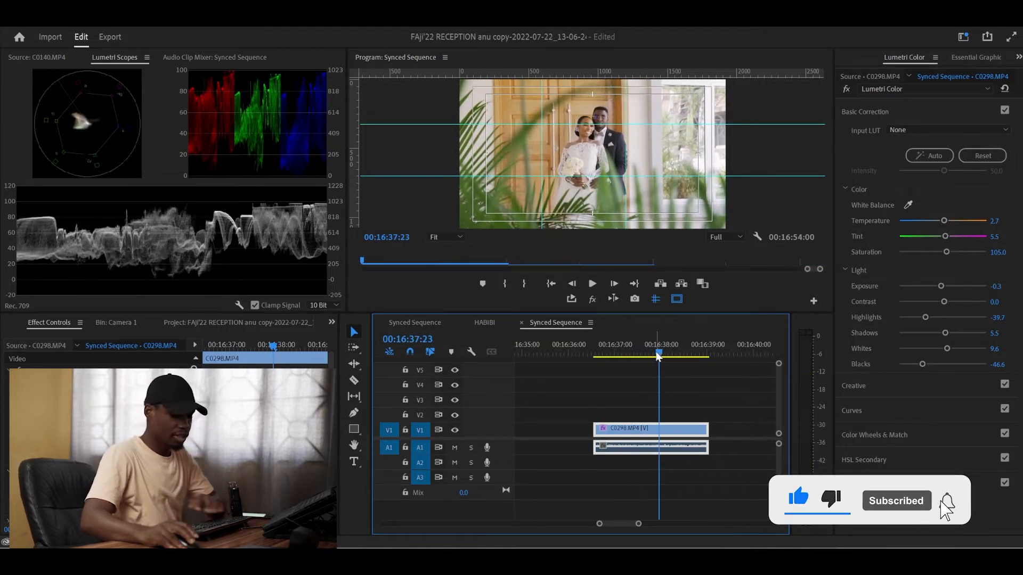
key("minus")
key("minus")
key("minus")
key("minus")
left_click(662, 353)
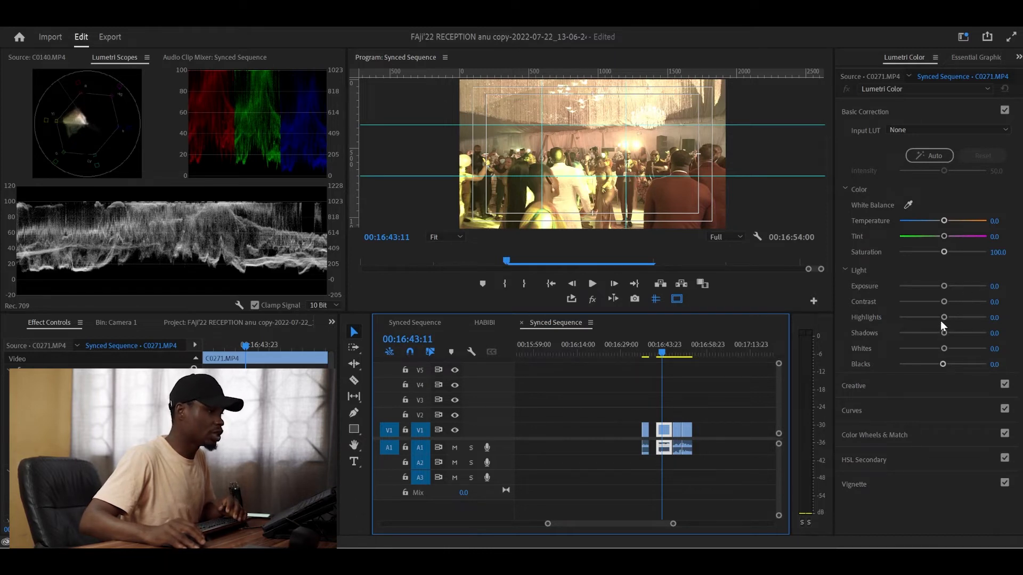
left_click_drag(942, 317, 940, 287)
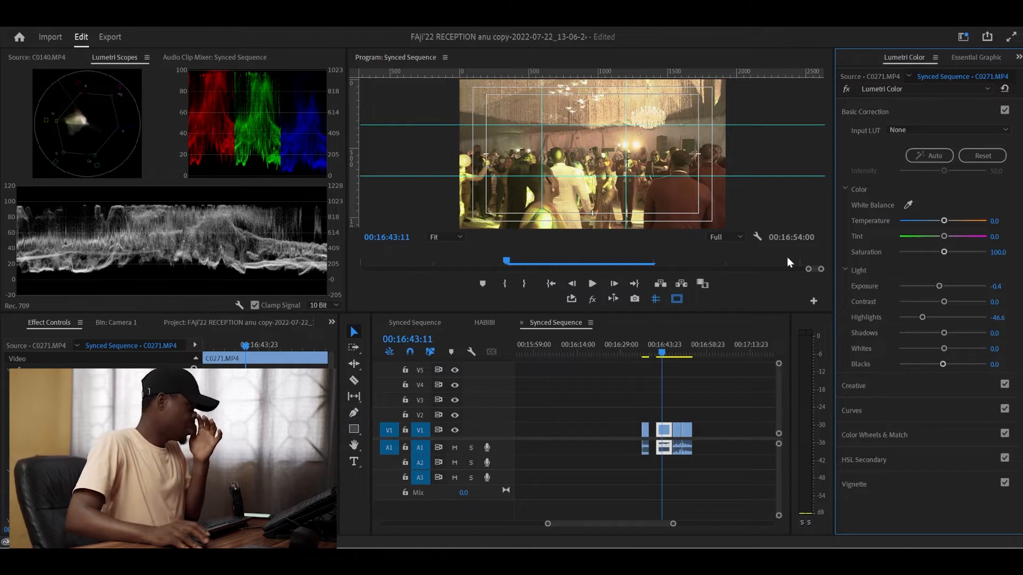
- Try a small Shadows reduction, reset Shadows to 0.0, and lower the clip's Whites to -15.1
left_click_drag(944, 333, 940, 331)
double_click(939, 333)
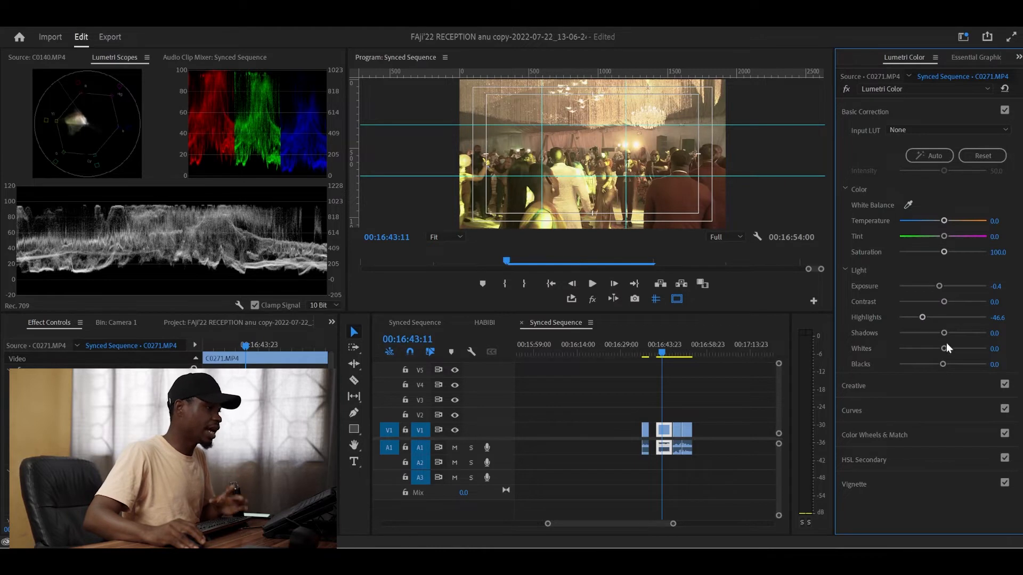
mouse_move(944, 348)
left_mouse_down()
mouse_move(918, 348)
mouse_move(967, 347)
mouse_move(897, 345)
mouse_move(961, 347)
mouse_move(920, 347)
mouse_move(937, 349)
left_mouse_up()
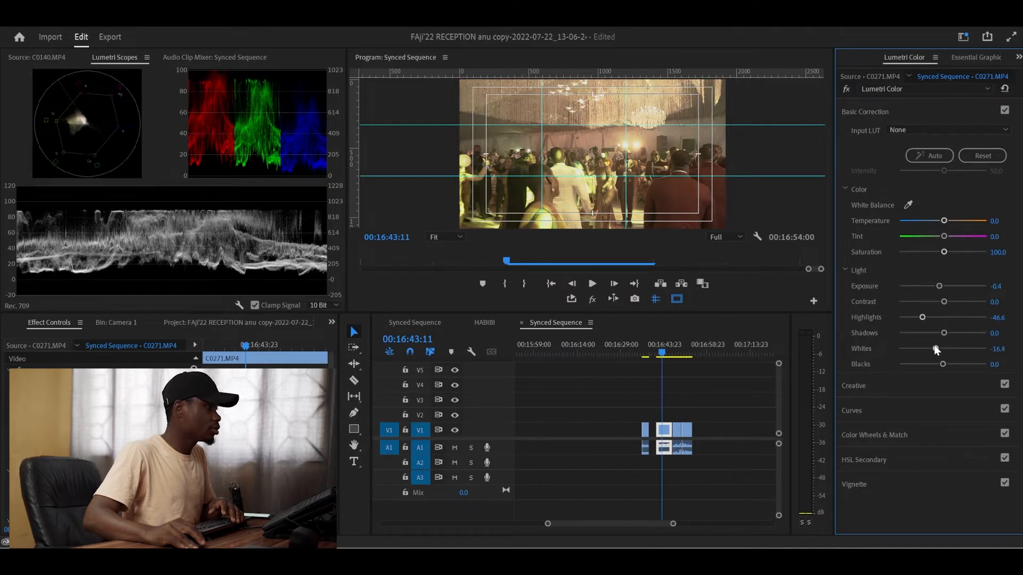
- Compare the toned-down reception shot with its original footage by repeatedly muting all effects, leaving them applied
left_click(592, 300)
left_click(593, 299)
left_click(592, 299)
left_click(592, 300)
left_click(591, 300)
left_click(590, 301)
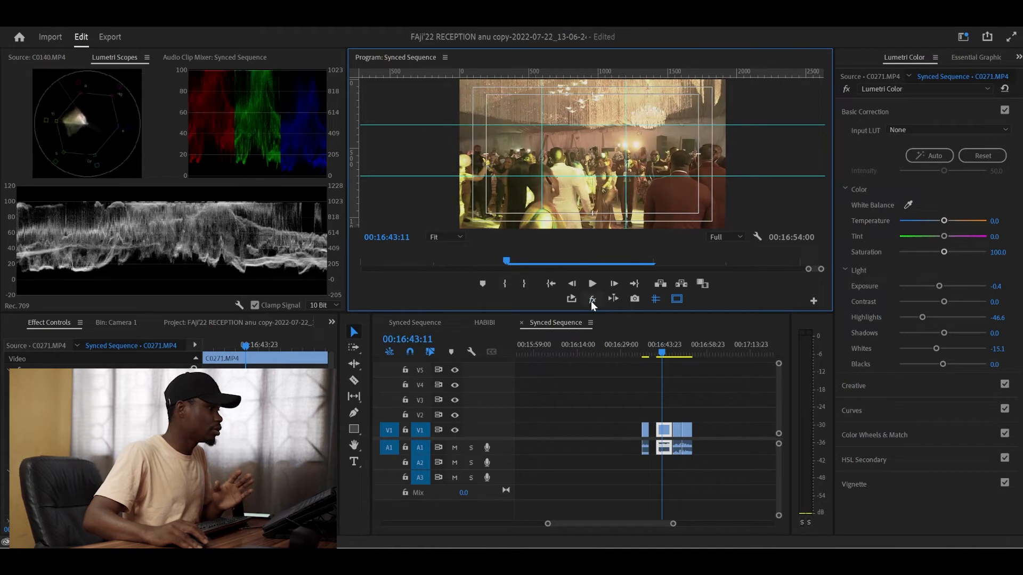
left_click(591, 301)
left_click(590, 302)
left_click(591, 301)
left_click(590, 301)
left_click(590, 301)
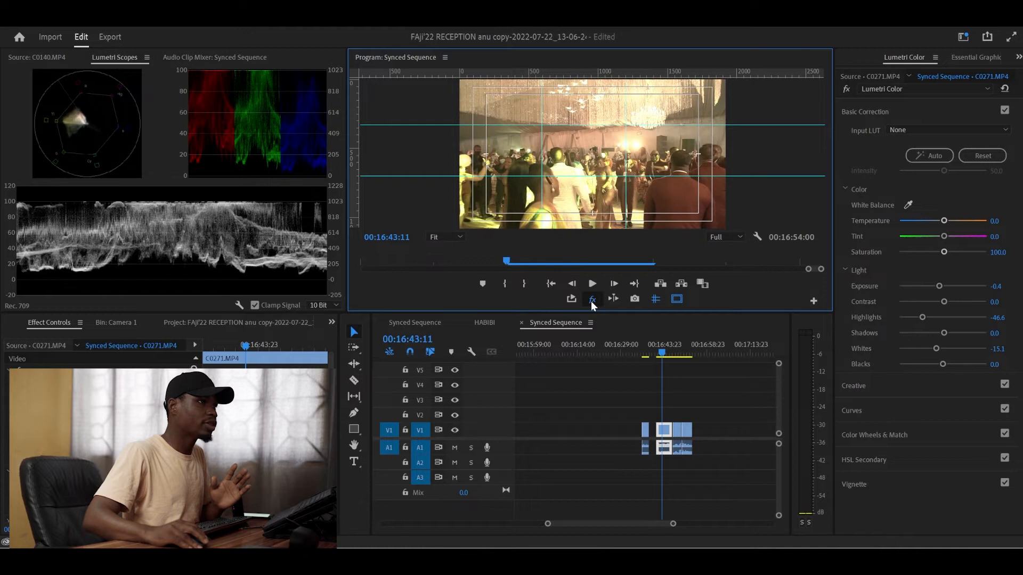
left_click(591, 302)
left_click(590, 301)
left_click(590, 301)
left_click(590, 302)
left_click(590, 301)
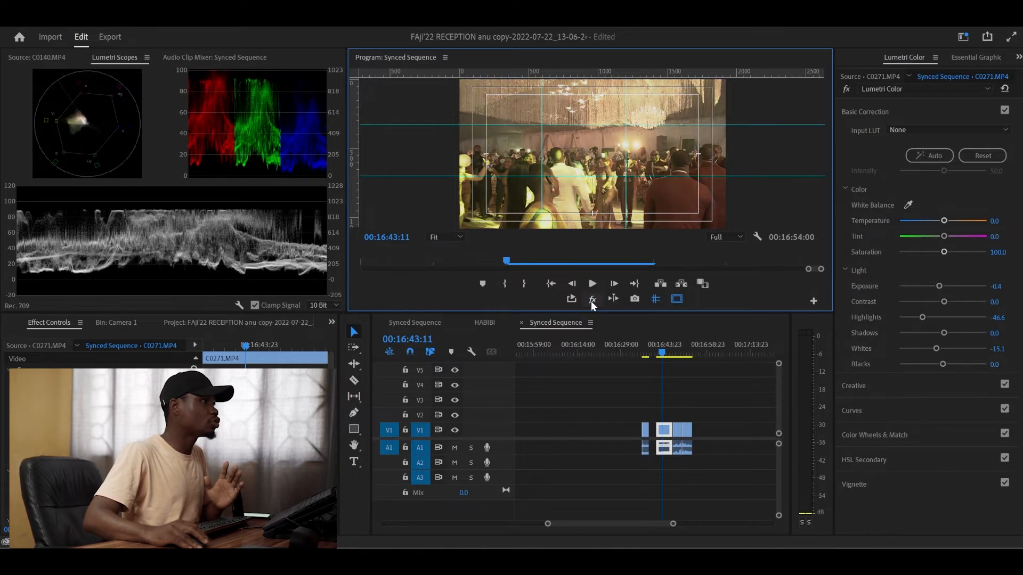
left_click(590, 301)
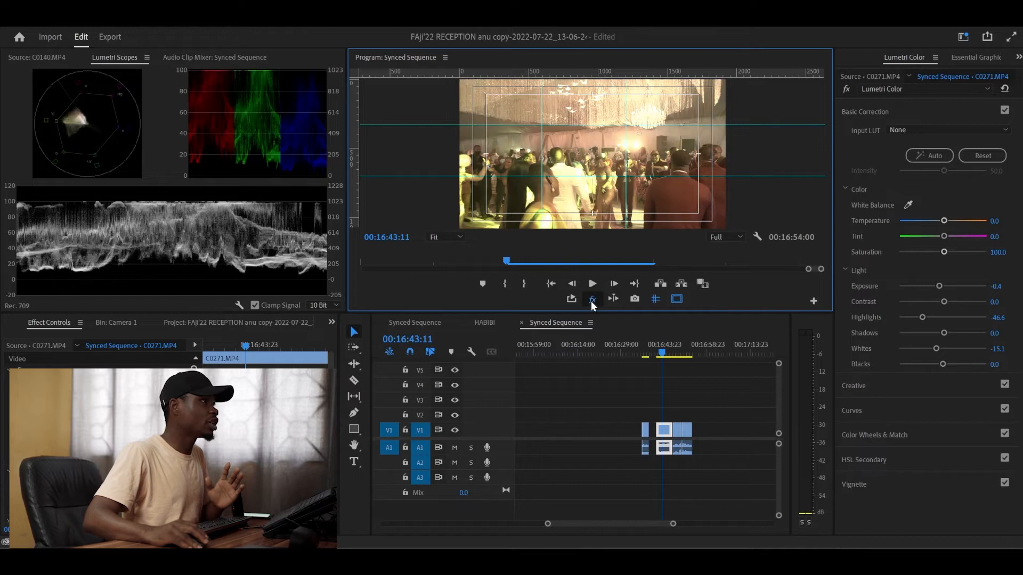
left_click(591, 301)
left_click(590, 301)
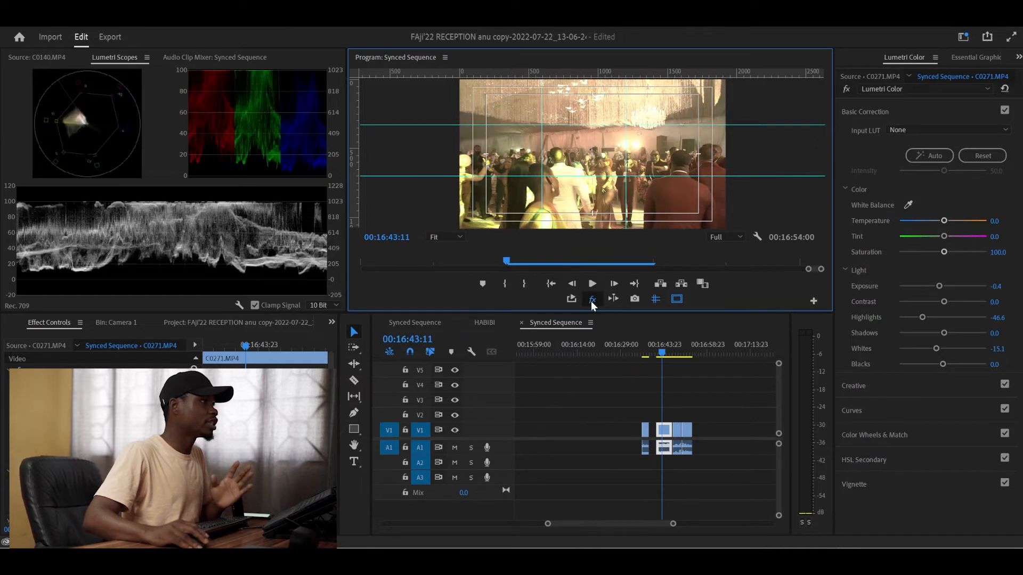
left_click(590, 302)
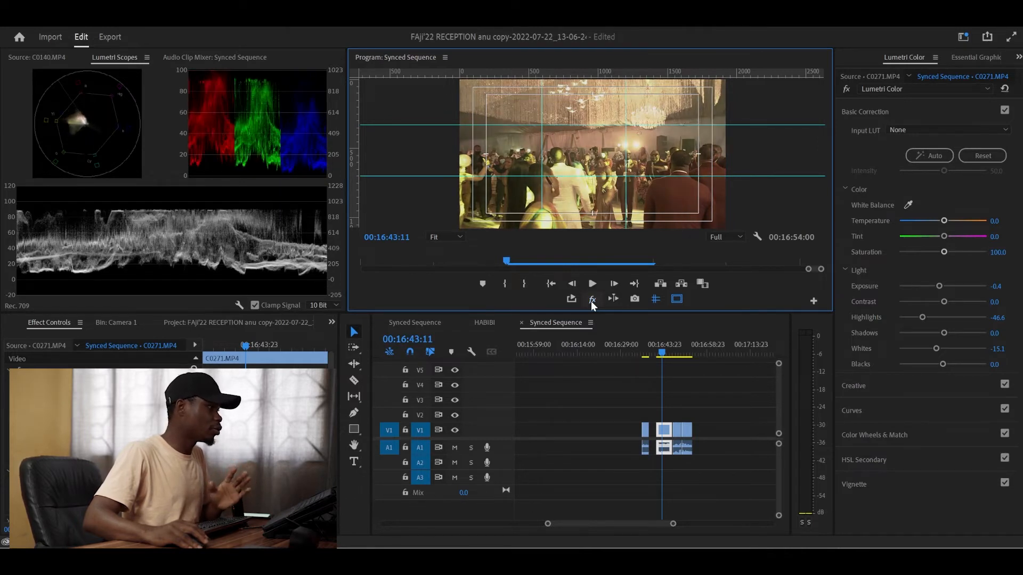
- Inspect the dancers' clothing at 100% zoom with effects muted and applied, and return the preview to Fit
left_click(467, 236)
left_click(454, 313)
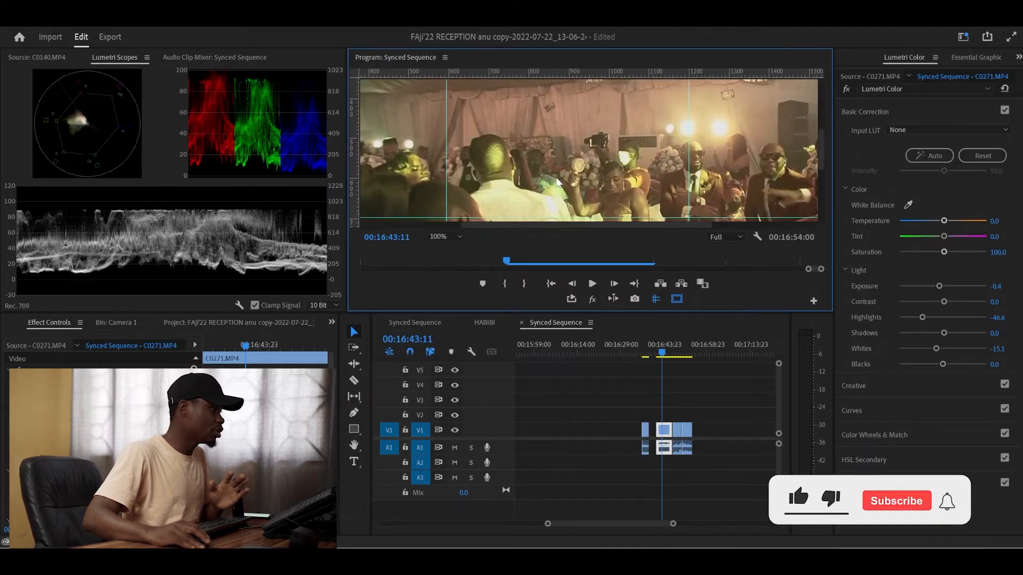
left_click_drag(824, 136, 822, 162)
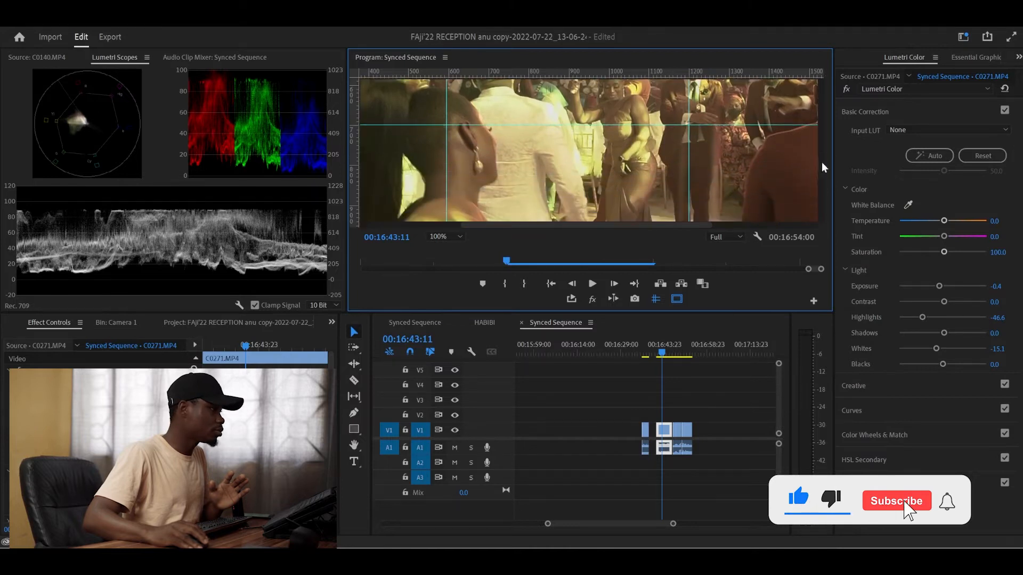
left_click(594, 300)
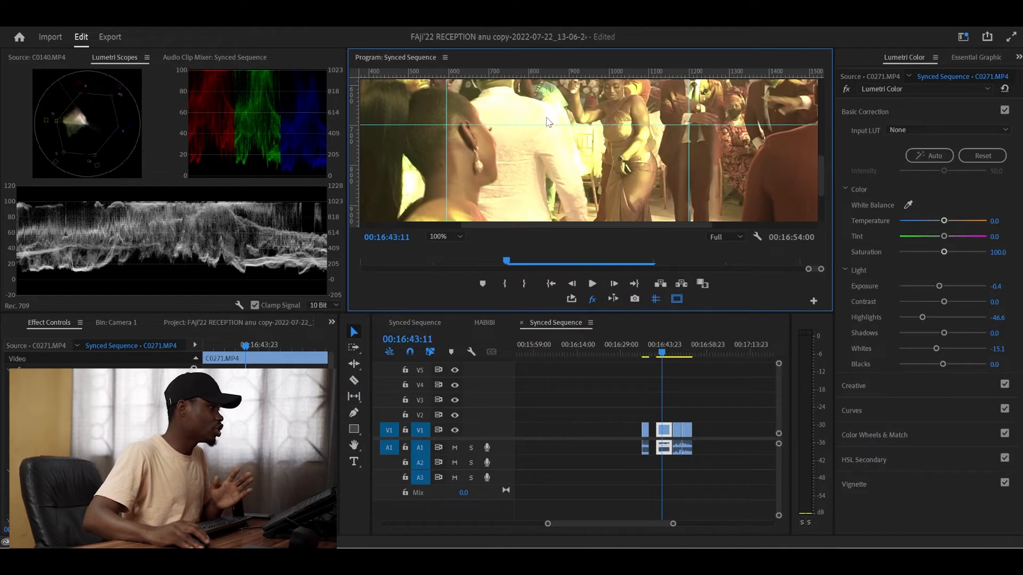
left_click(591, 301)
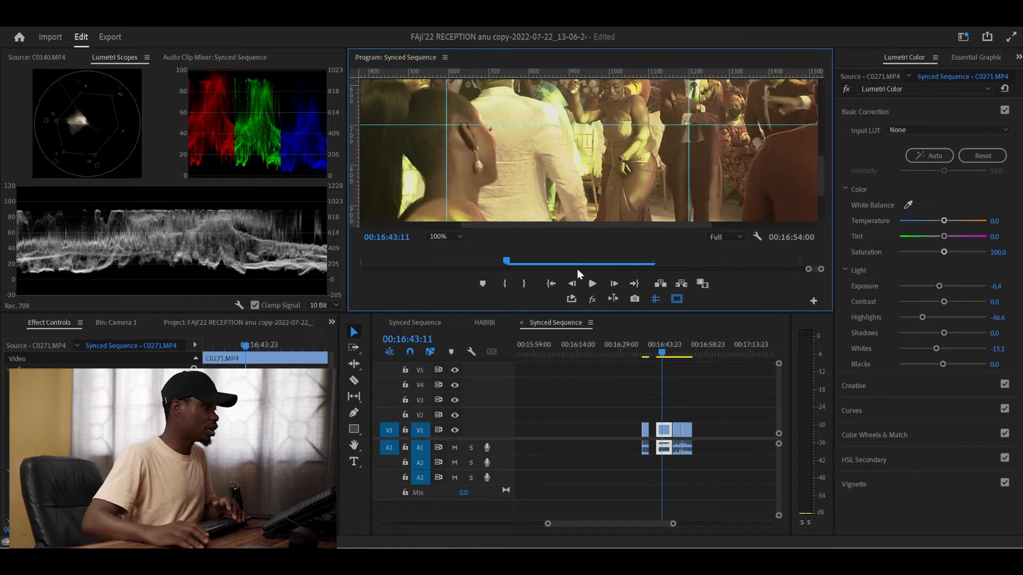
left_click(455, 237)
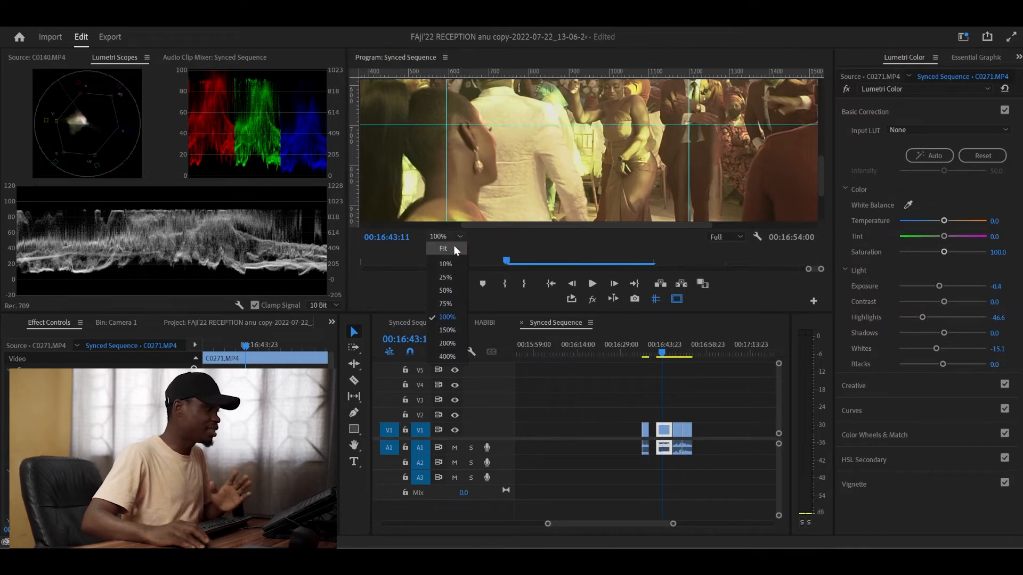
left_click(451, 246)
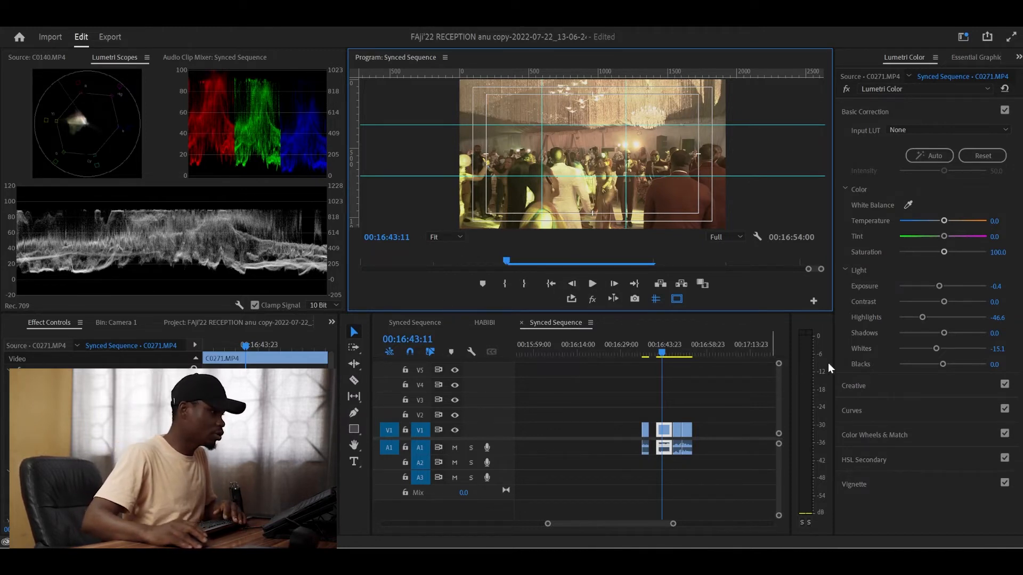
- Refine the reception clip's Light settings to Blacks -8.2, Highlights -41.1 and Exposure -0.2
left_click_drag(941, 363, 935, 365)
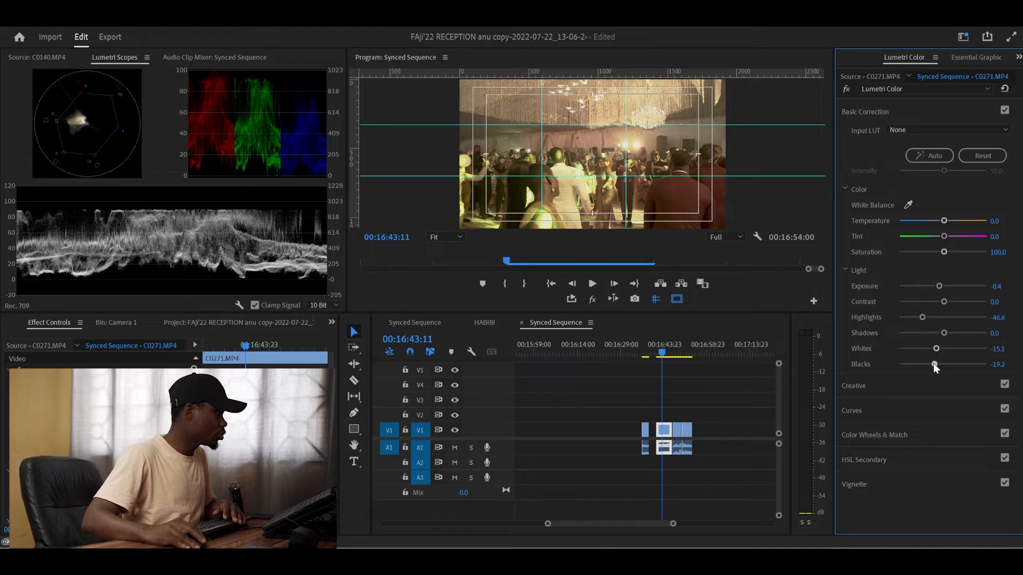
left_click_drag(934, 364, 935, 365)
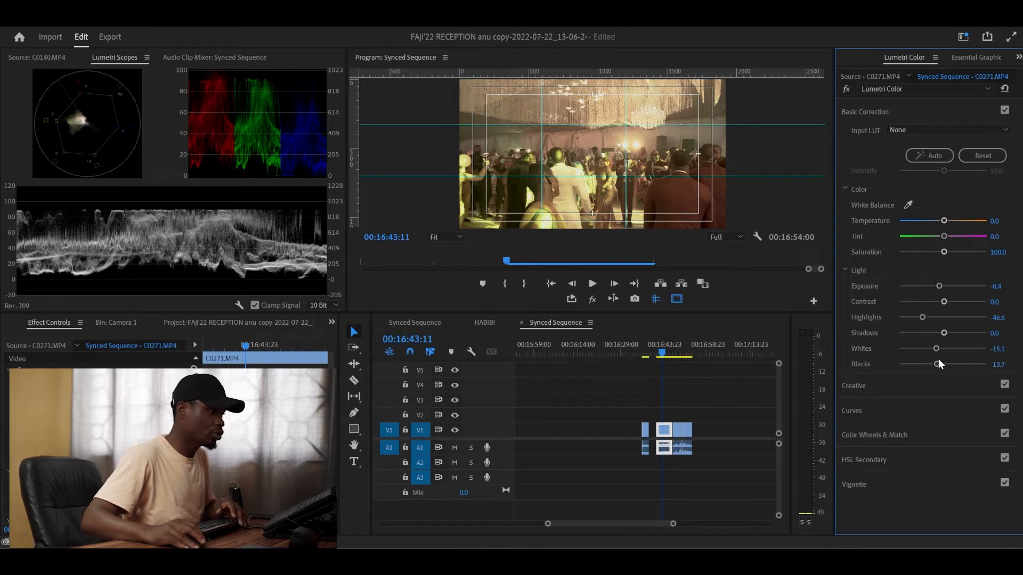
left_click_drag(937, 364, 938, 364)
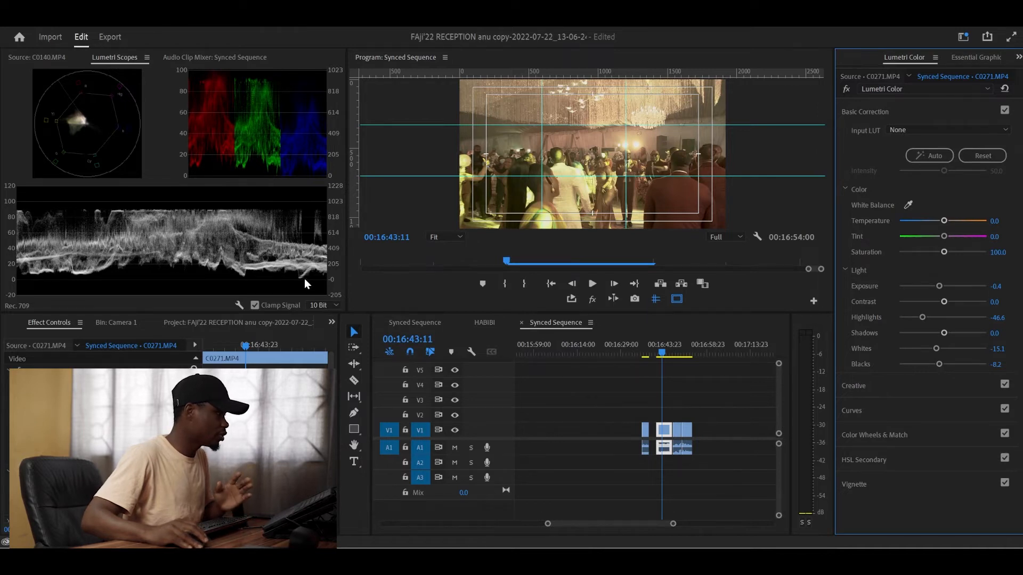
left_click_drag(923, 318, 941, 287)
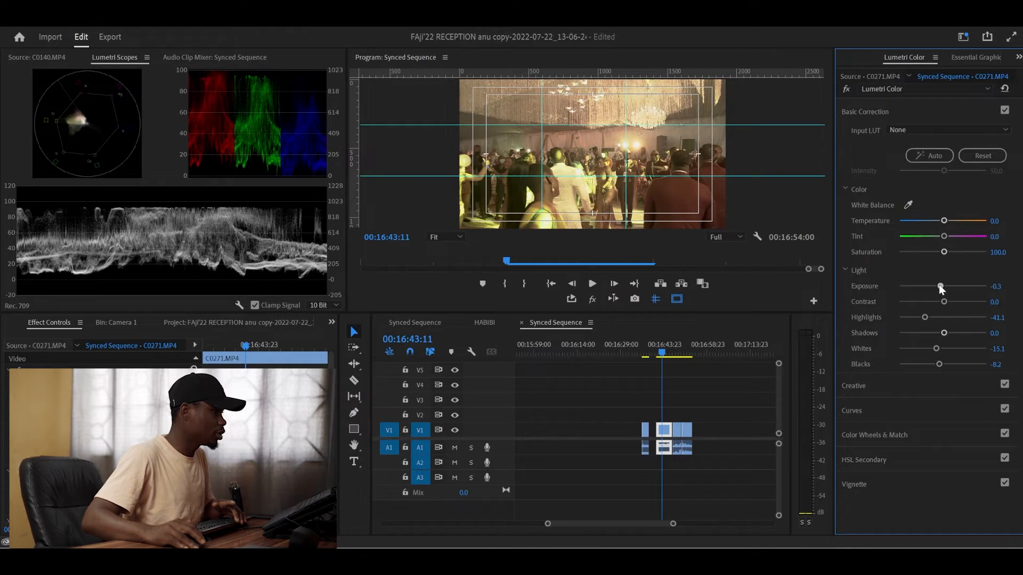
left_click_drag(940, 286, 941, 287)
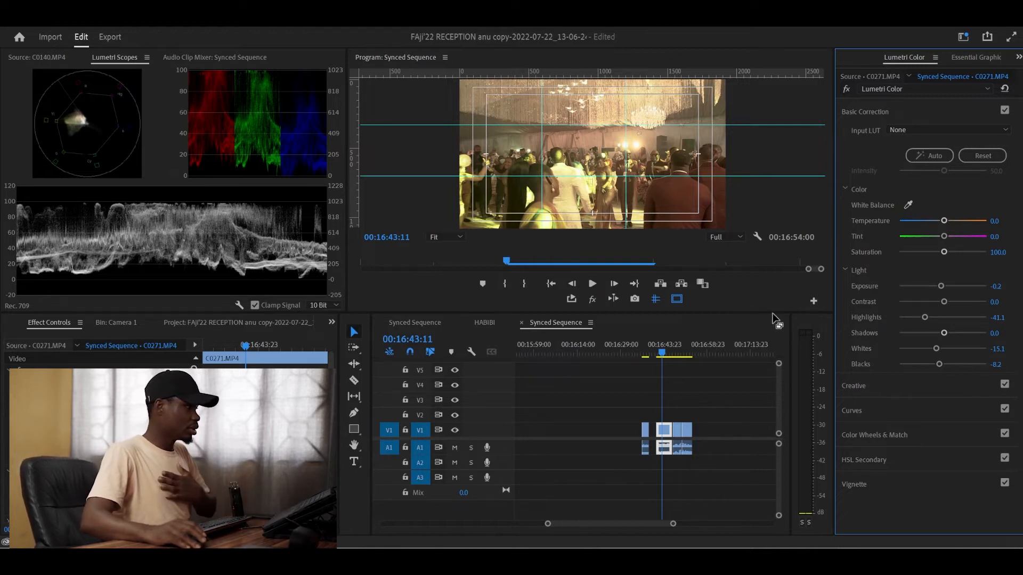
- Check the refined light balance against the ungraded reception footage by toggling Global FX Mute, leaving effects applied
left_click(593, 302)
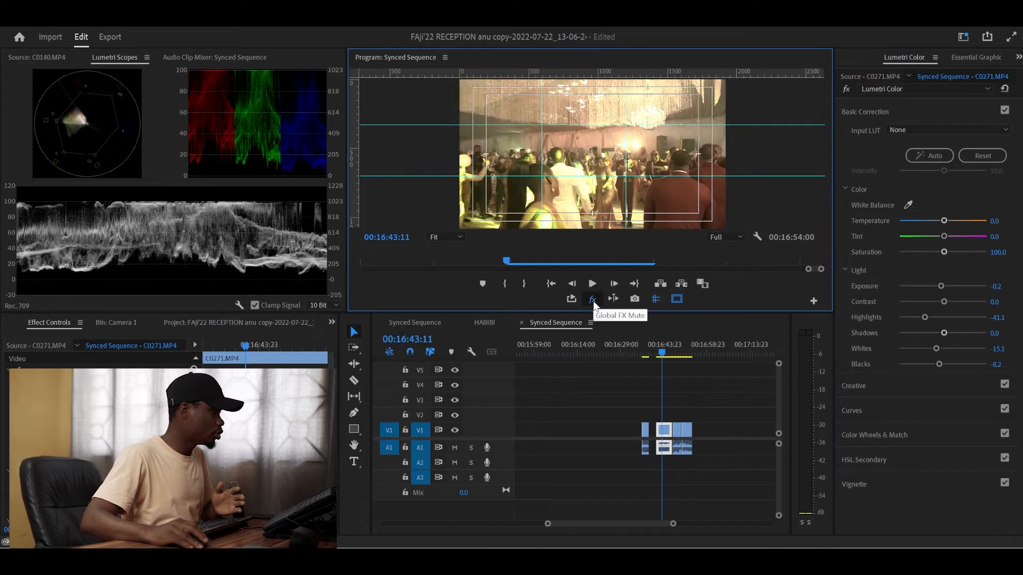
left_click(594, 301)
left_click(594, 301)
left_click(594, 302)
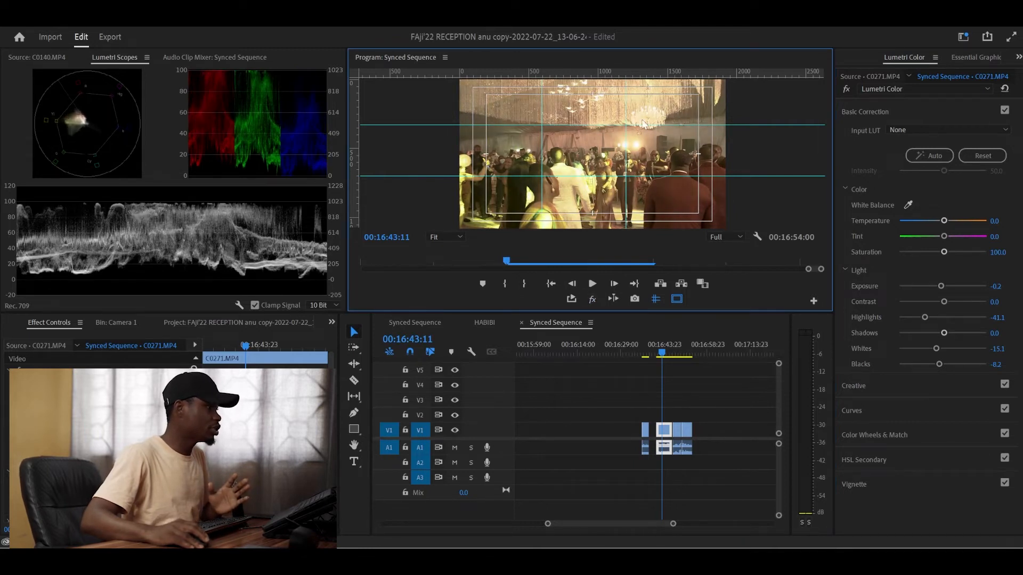
left_click(592, 302)
left_click(593, 301)
left_click(593, 301)
left_click(593, 302)
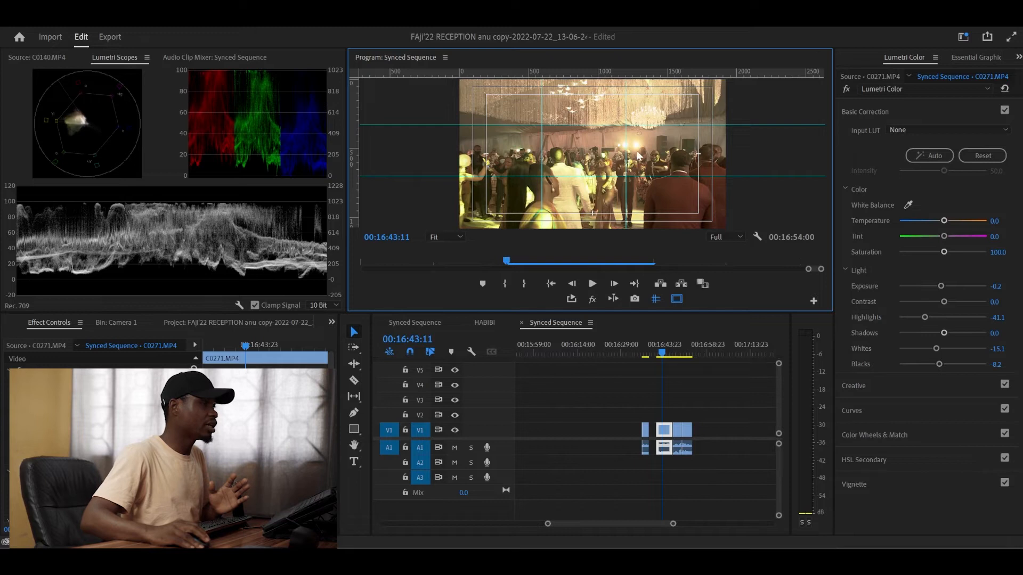
left_click(593, 299)
left_click(593, 300)
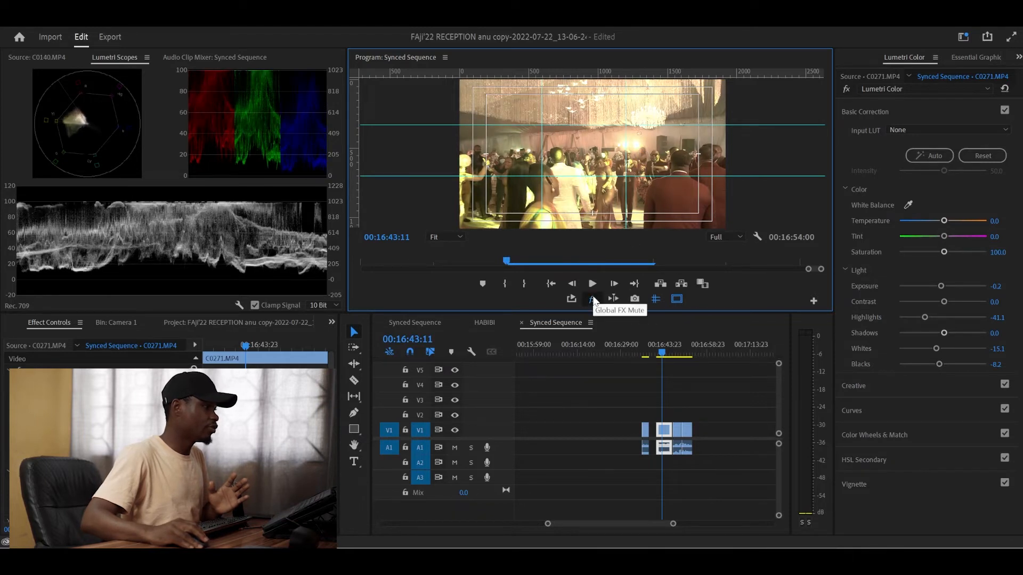
left_click(594, 300)
left_click(593, 299)
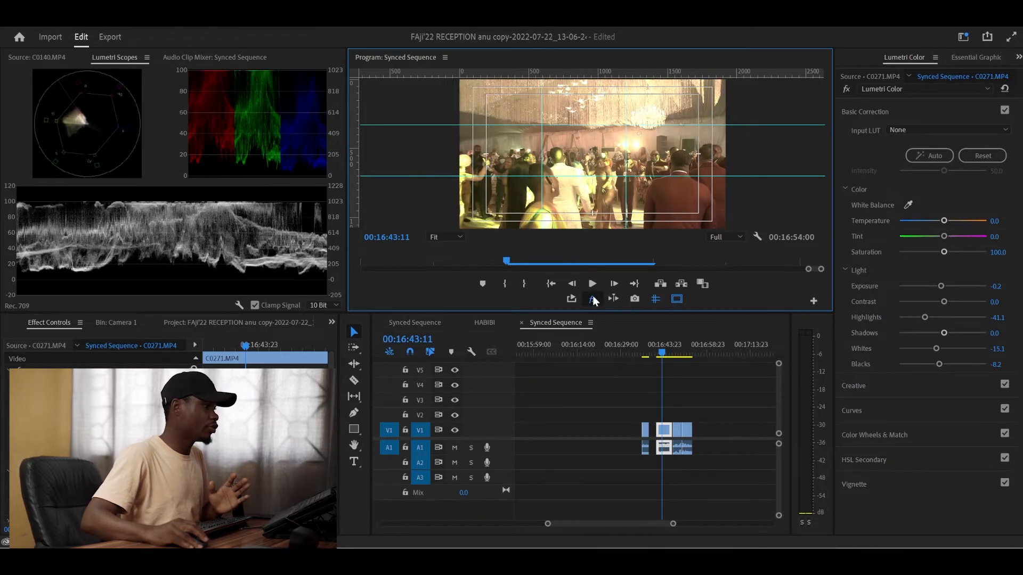
left_click(593, 298)
left_click(593, 298)
left_click(593, 299)
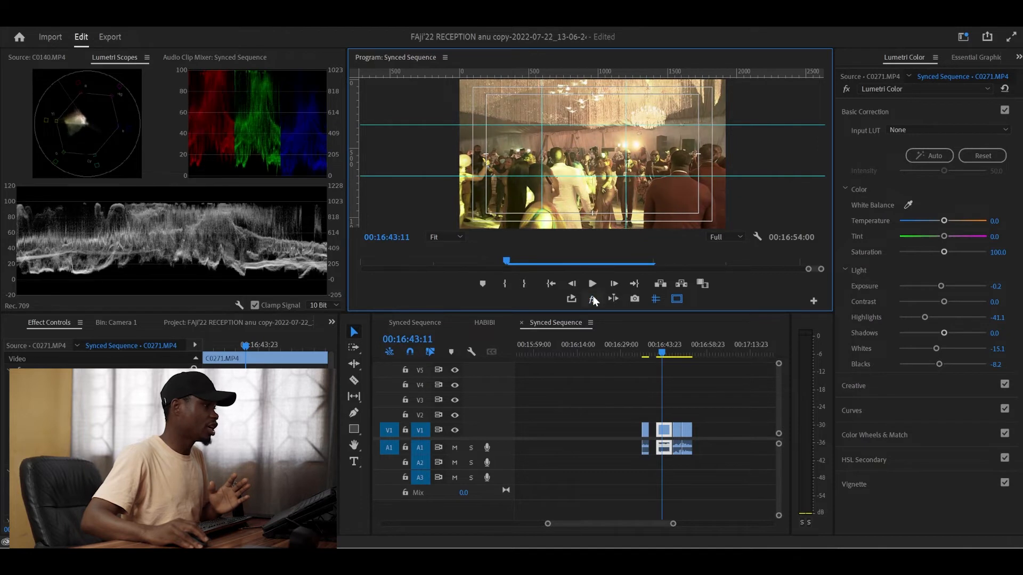
- Shape the white RGB curve into a gentle S with lowered shadows, slightly raised highlights and lifted midtones
left_click(933, 111)
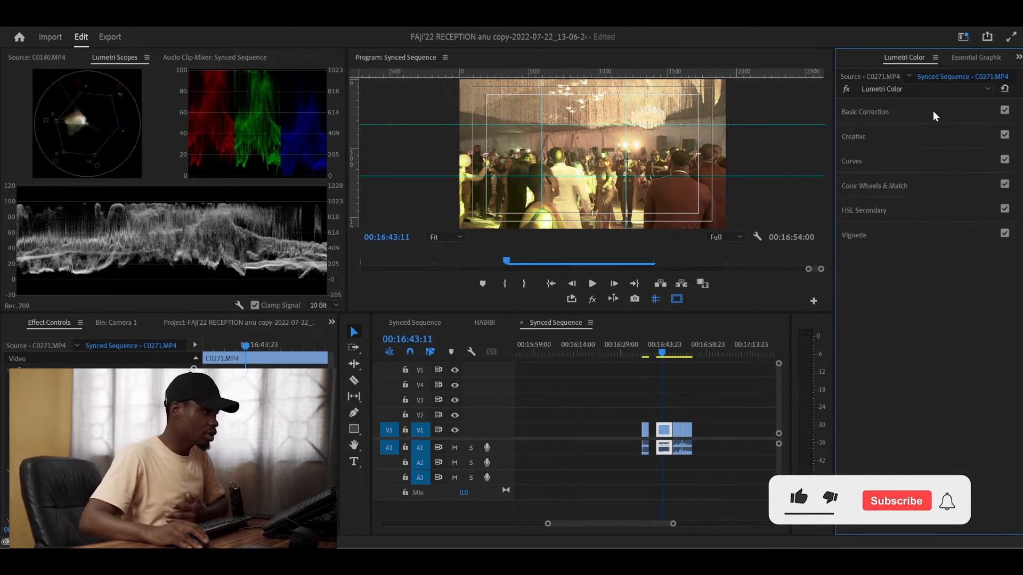
left_click(869, 162)
left_click(962, 264)
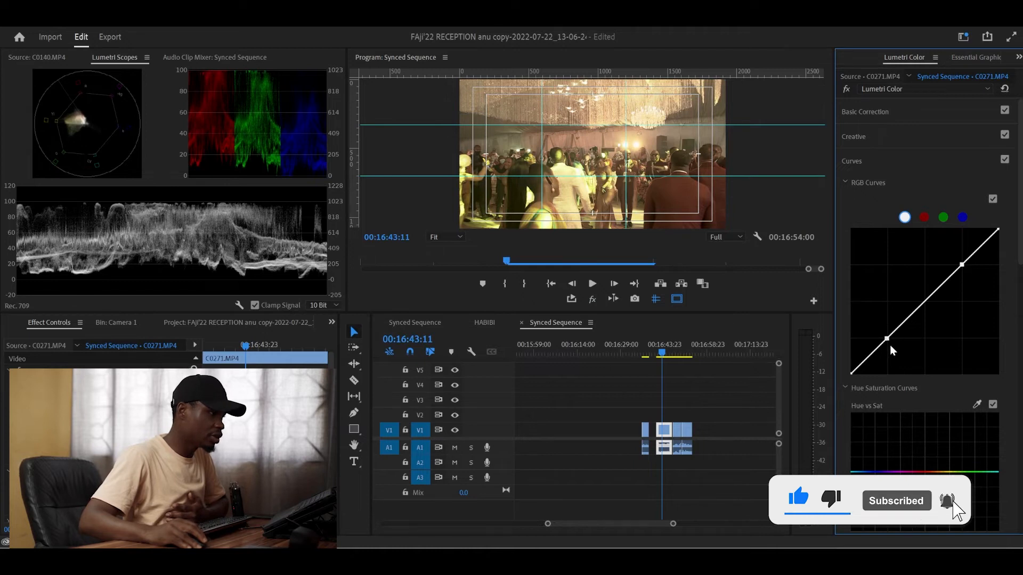
left_click(887, 341)
left_click_drag(887, 341, 893, 340)
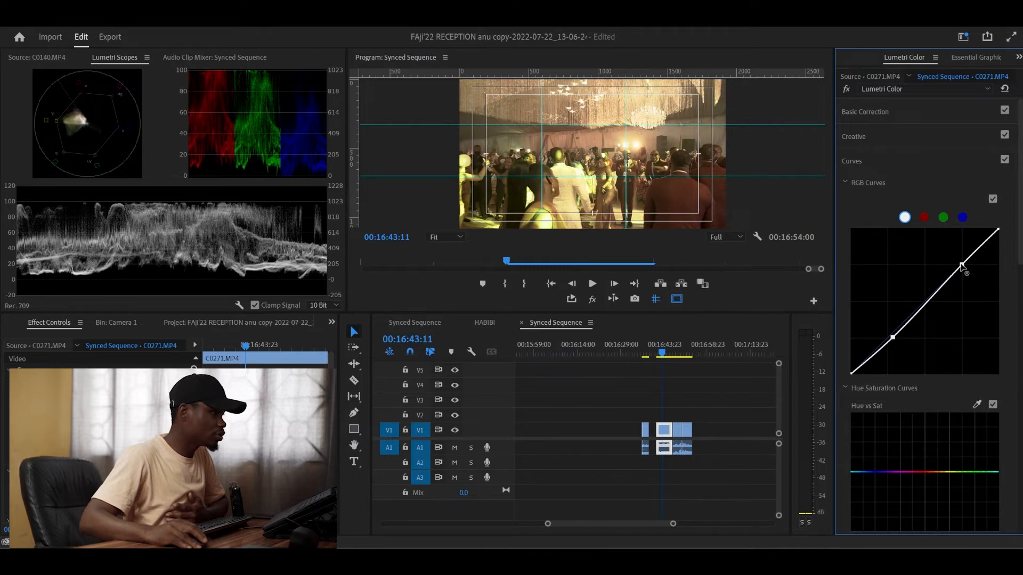
left_click_drag(962, 265, 960, 263)
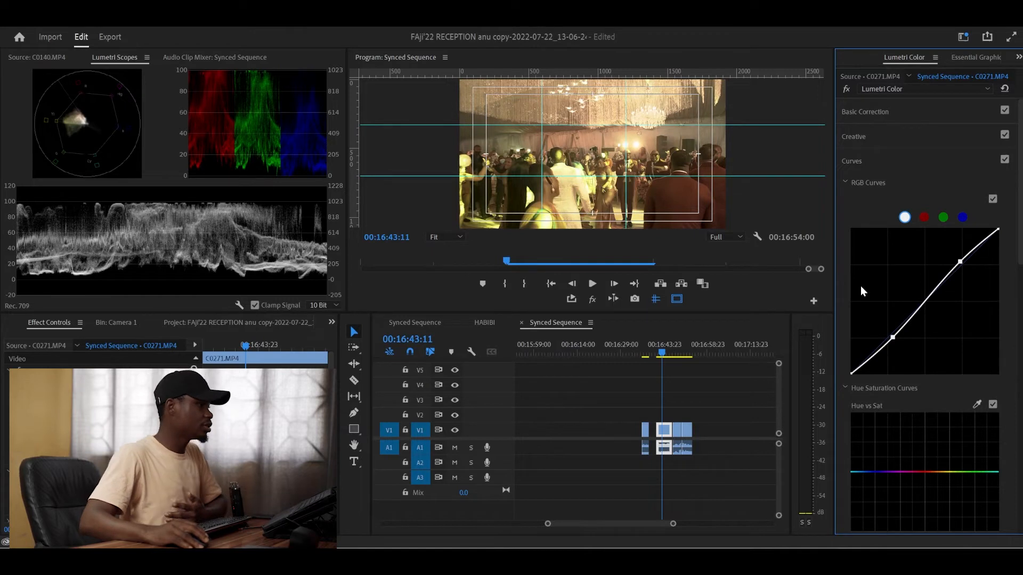
left_click_drag(925, 311, 922, 300)
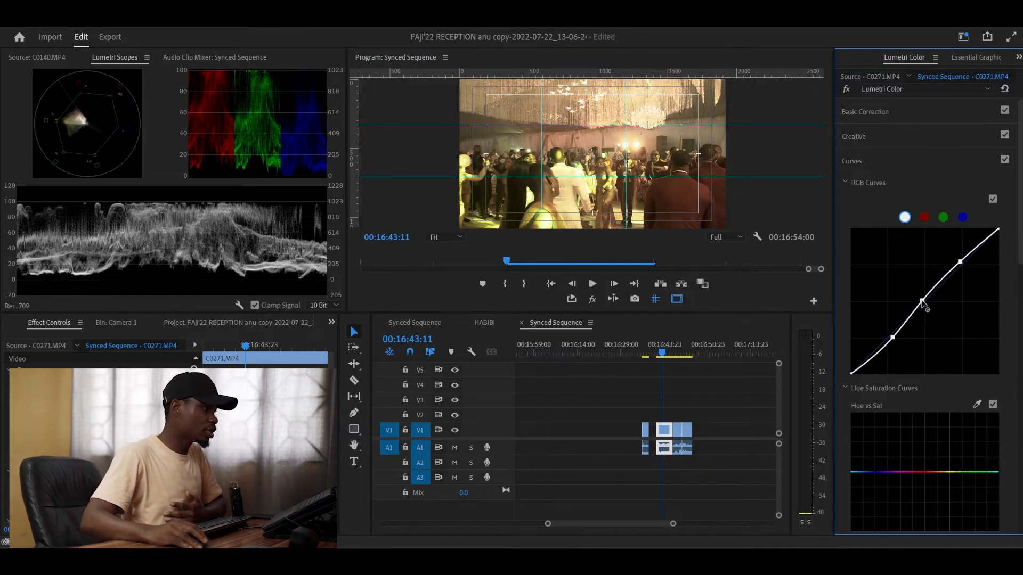
- Compare the reception frame with the Curves adjustments disabled and enabled, leaving Curves enabled
left_click(881, 161)
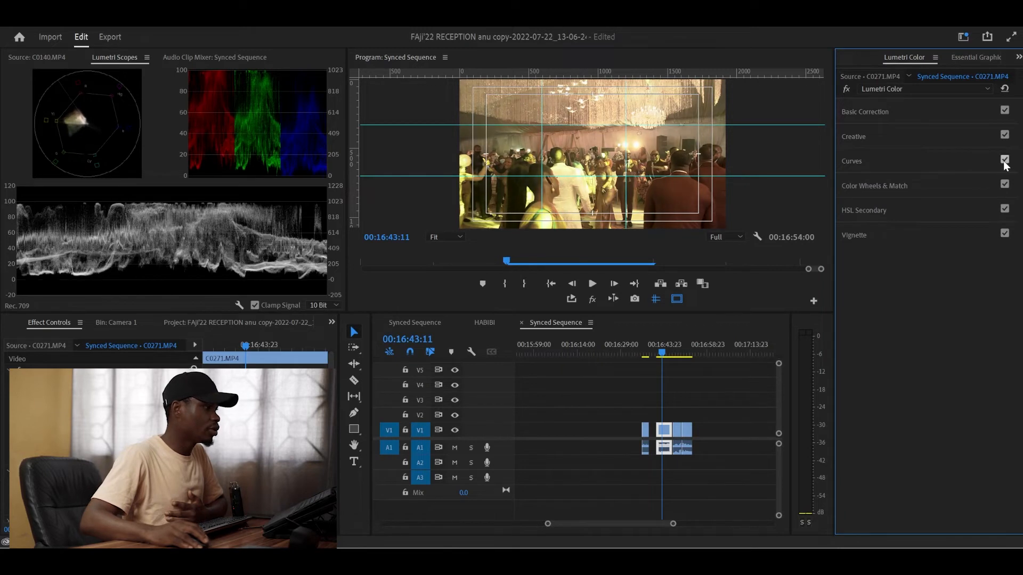
left_click(1005, 161)
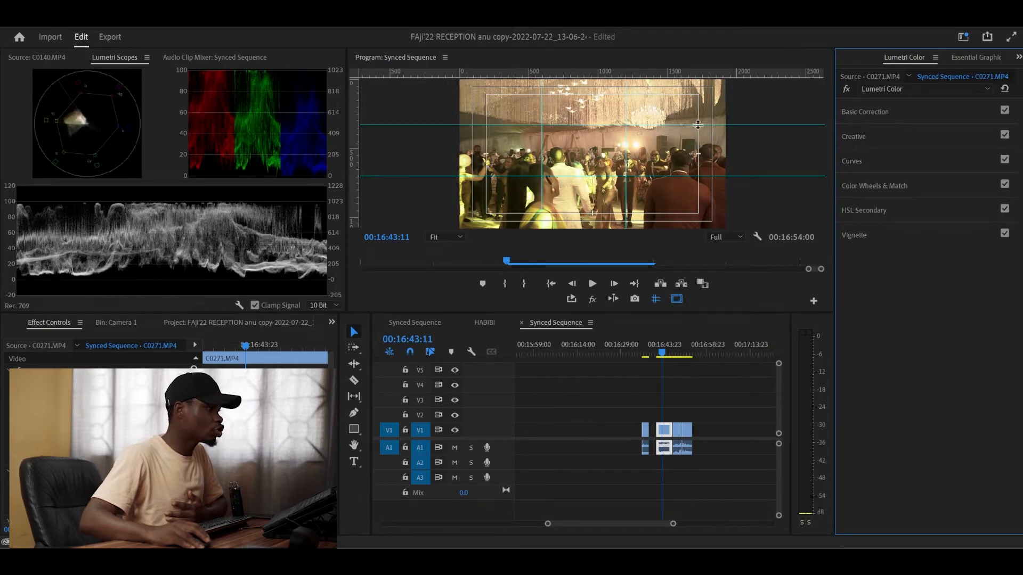
left_click(1005, 160)
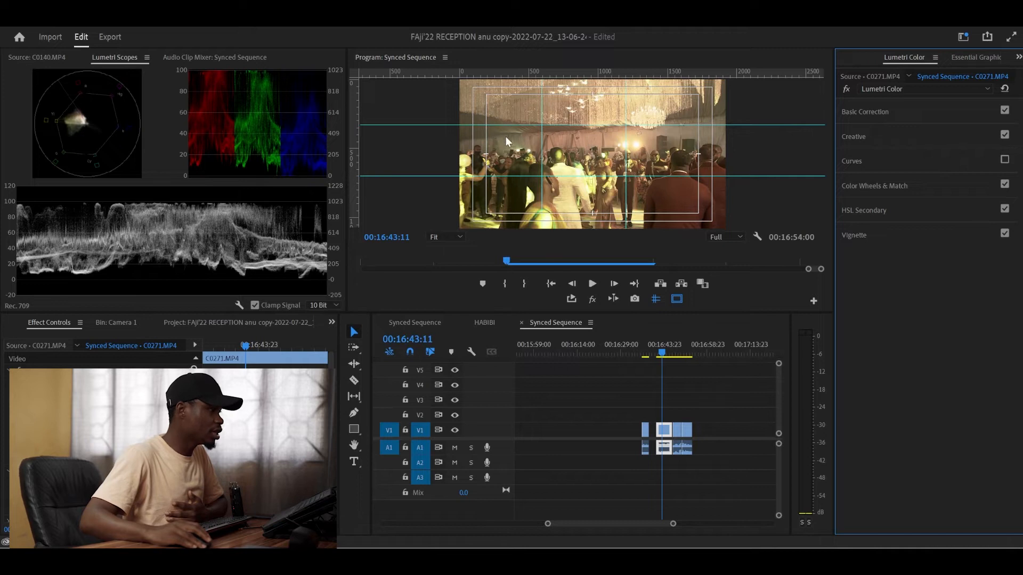
left_click(1004, 160)
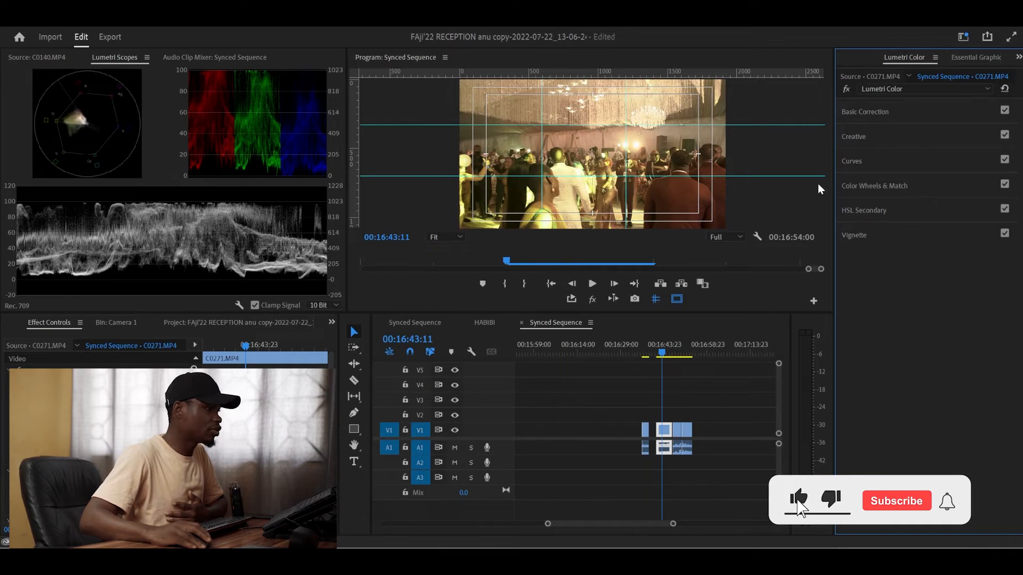
left_click(1004, 159)
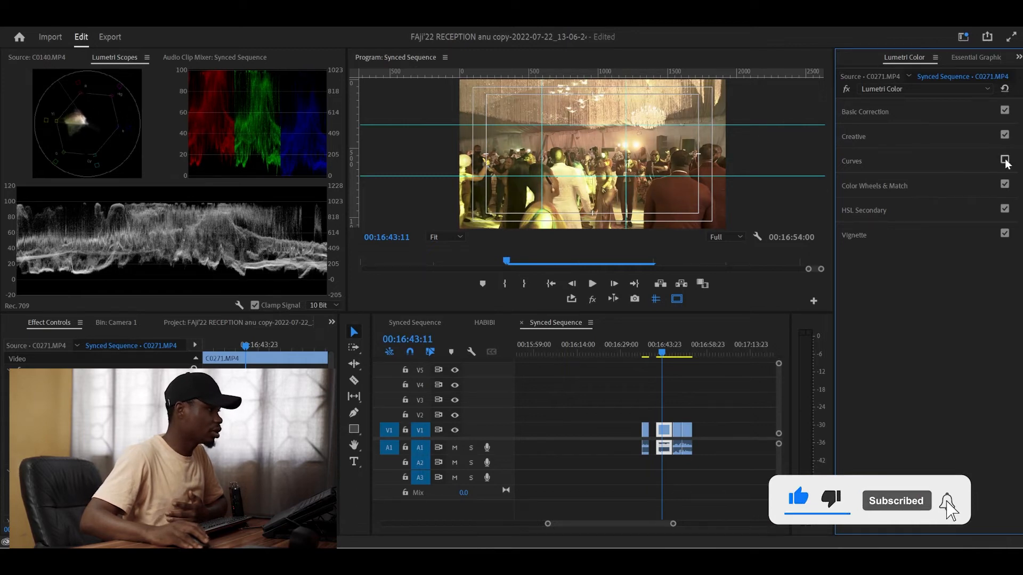
left_click(1005, 160)
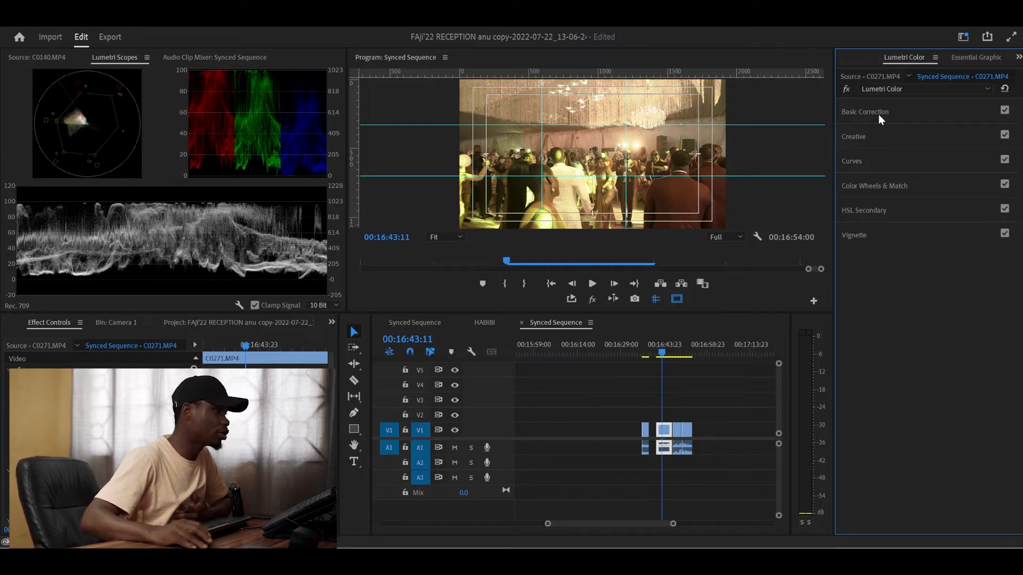
- Cool the reception clip in Basic Correction to Temperature -38.4, trying a magenta Tint and returning it to 0.0
left_click(904, 112)
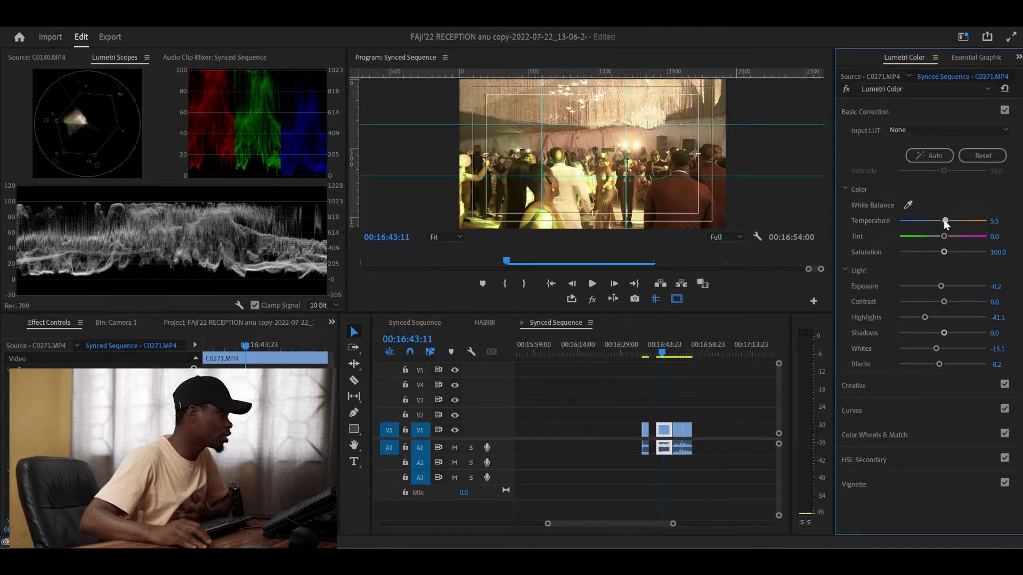
left_click_drag(942, 220, 920, 222)
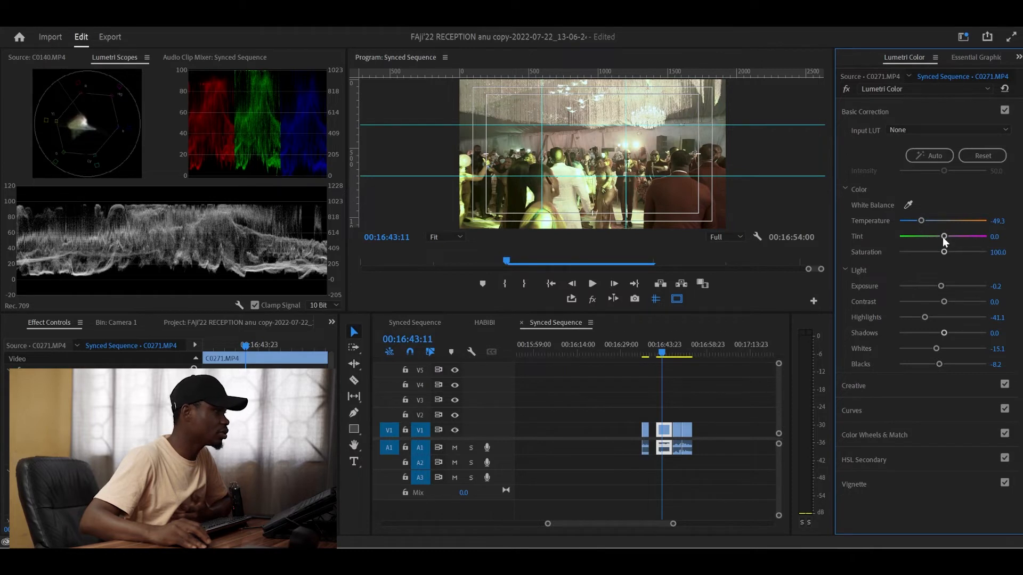
left_click_drag(944, 238, 953, 240)
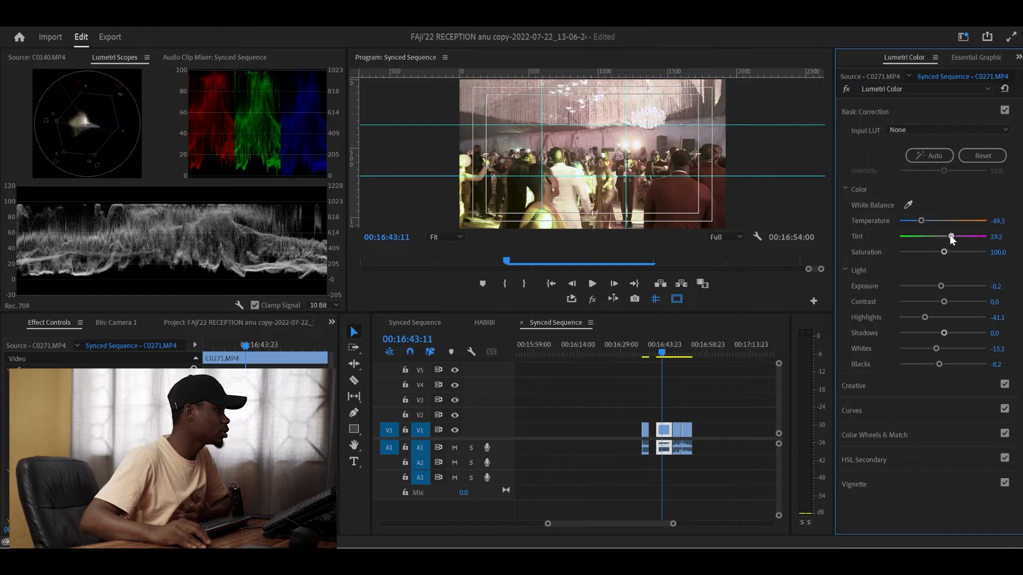
left_click_drag(949, 235, 952, 239)
left_click_drag(951, 236, 947, 236)
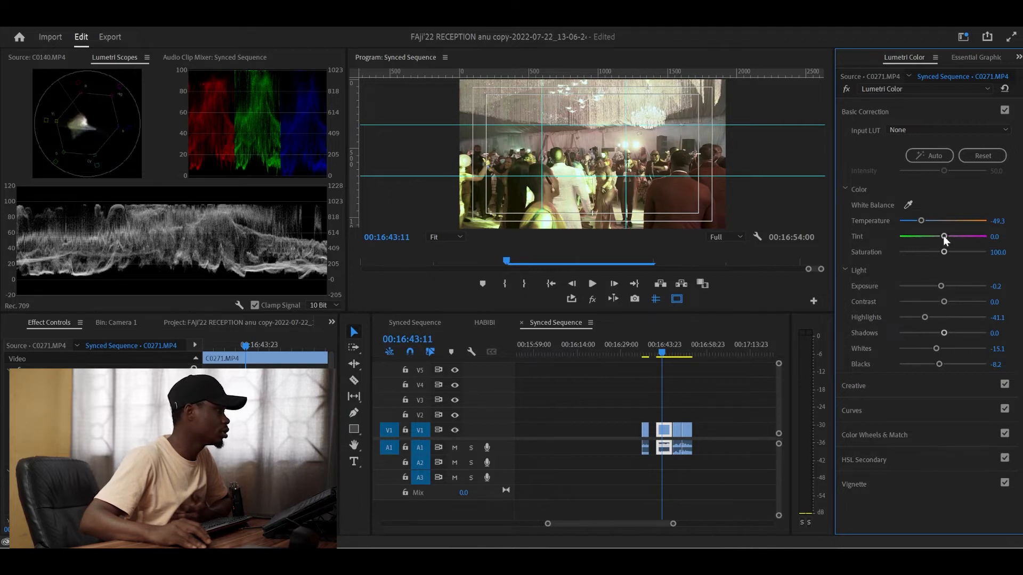
left_click_drag(923, 220, 925, 221)
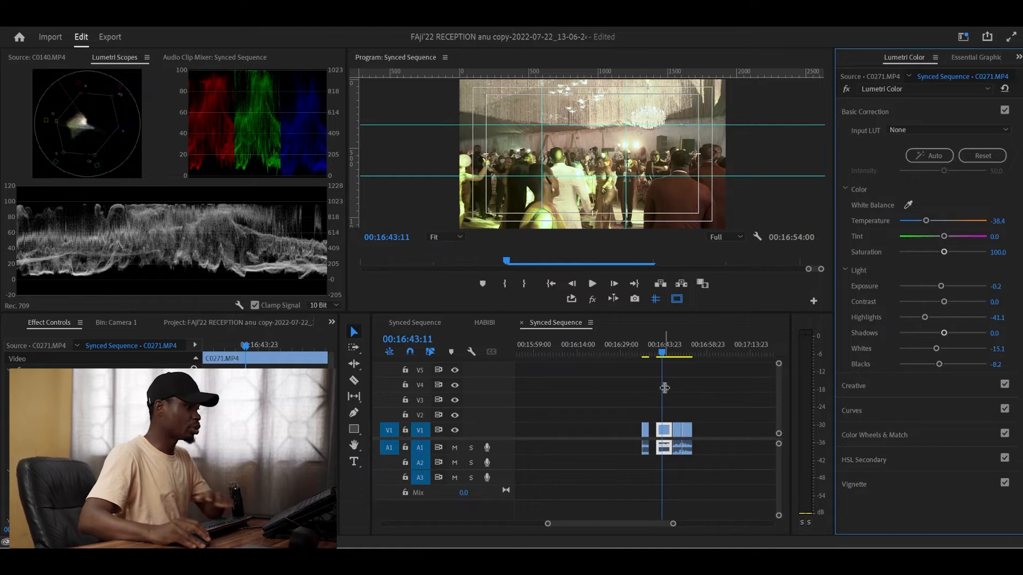
- Go to the frame at 00:16:42:20 in C0271.MP4 and refine the clip's Temperature to -43.8
left_click_drag(680, 417, 728, 449)
key("equal")
key("equal")
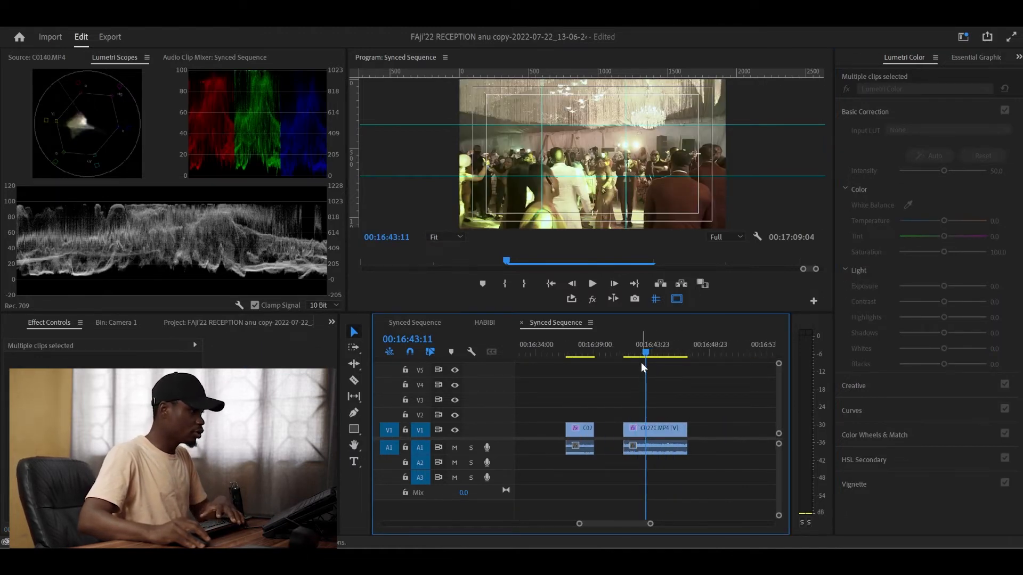
left_click(629, 353)
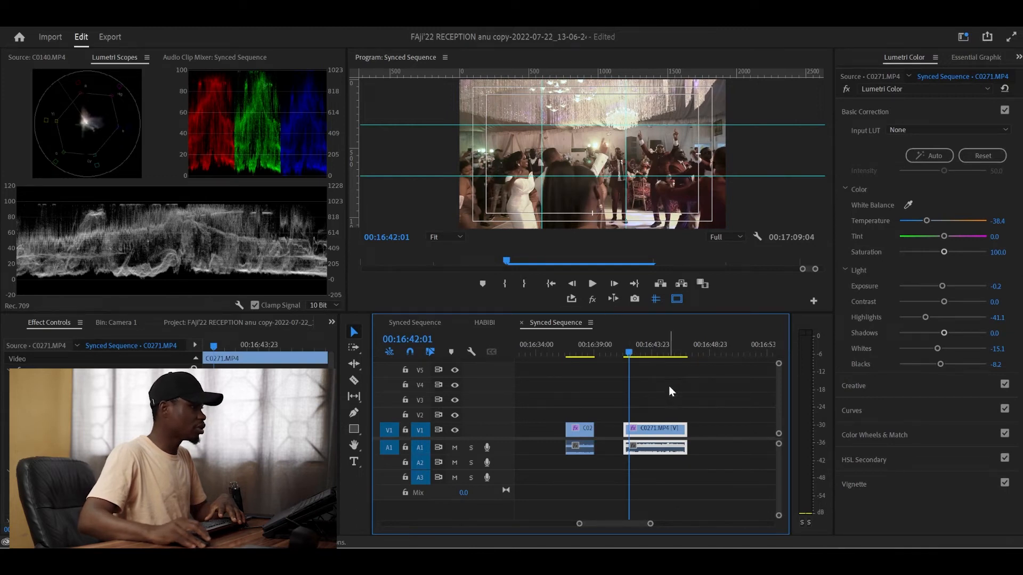
left_click_drag(629, 353, 640, 356)
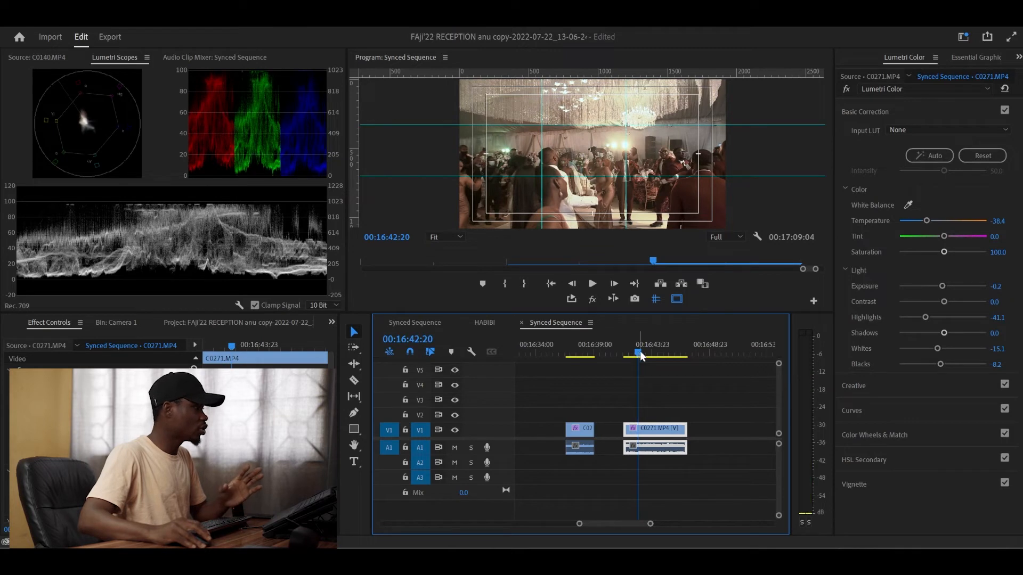
left_click(926, 218)
left_click_drag(925, 218, 923, 219)
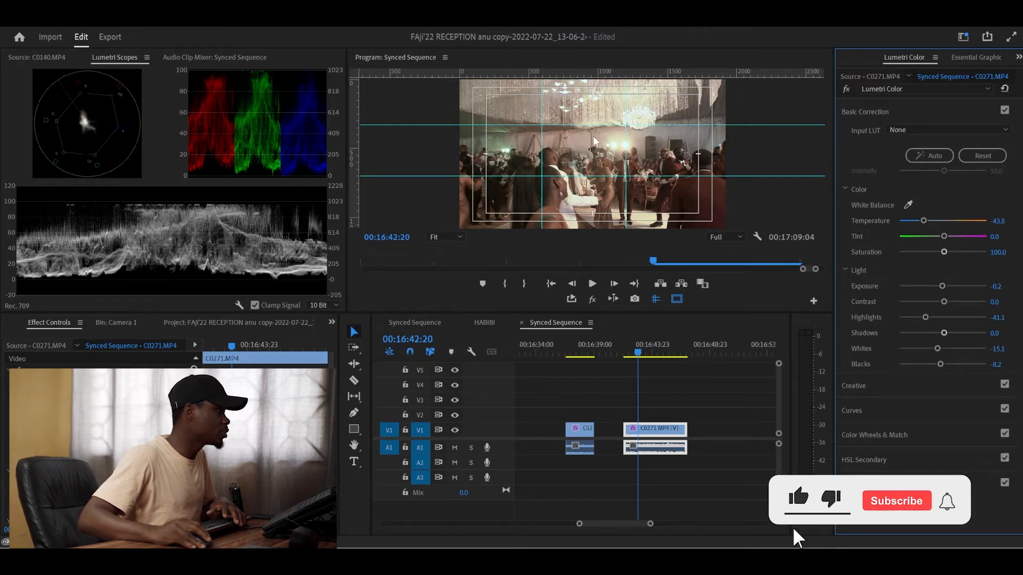
- Play the reception clip with effects applied, with Global FX Mute on, and with effects applied again to compare the grade
key("space")
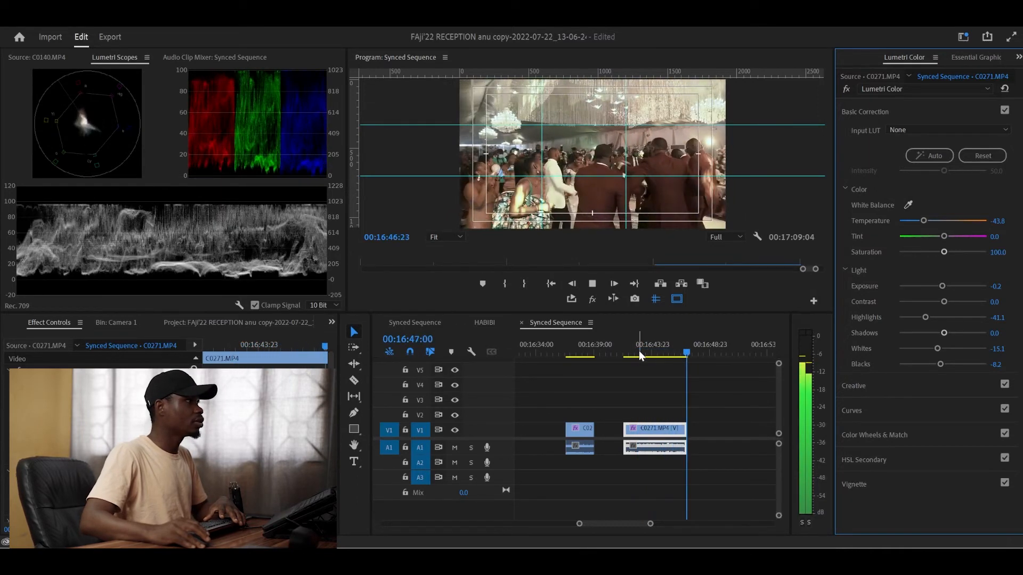
left_click(636, 352)
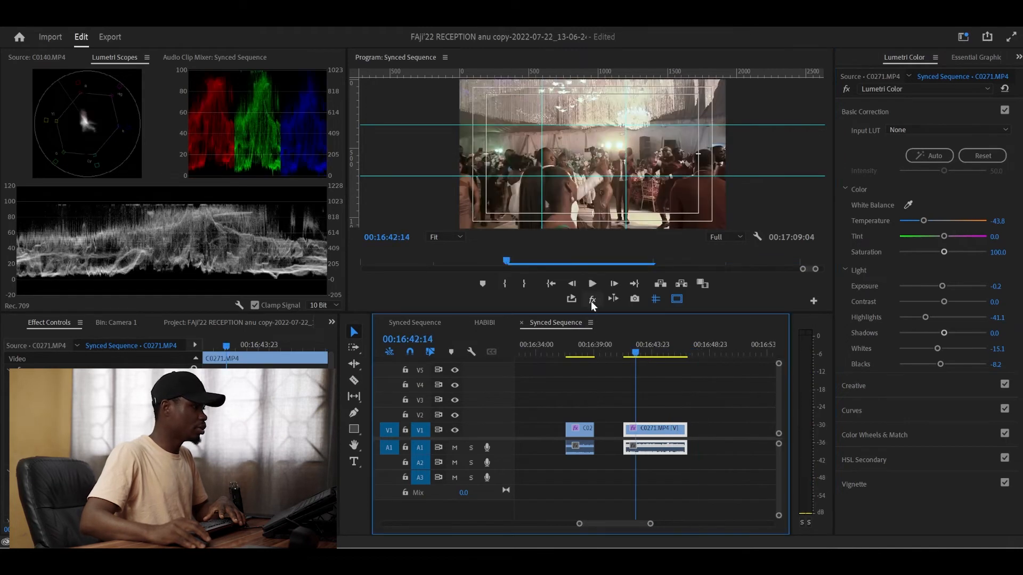
left_click(592, 300)
left_click(622, 351)
key("space")
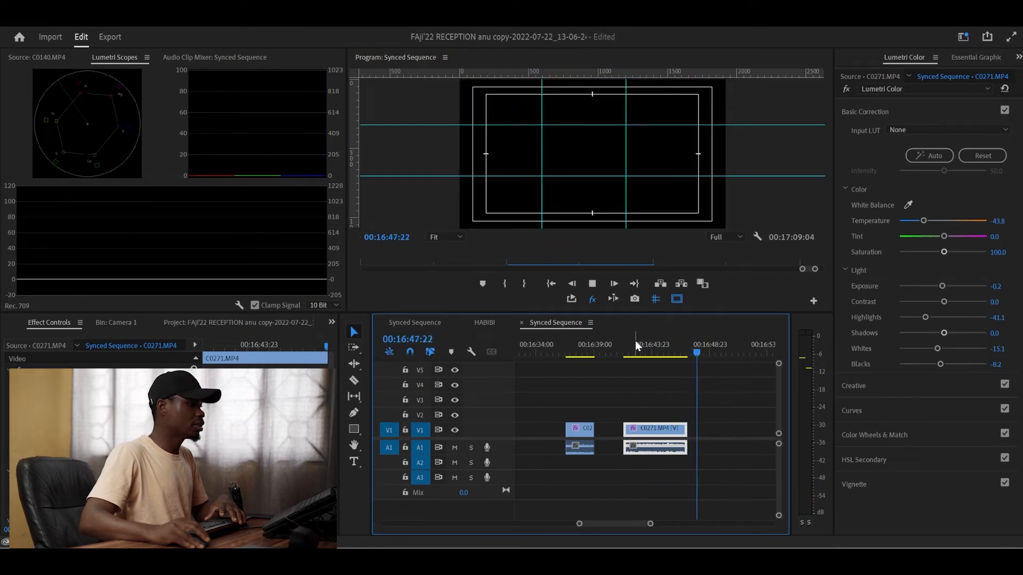
left_click(637, 344)
left_click(591, 300)
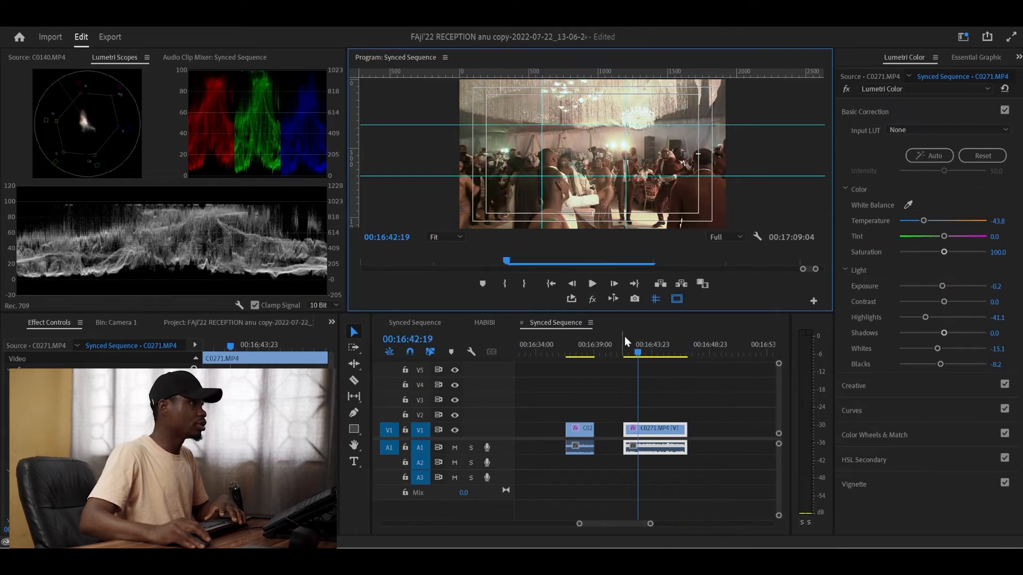
left_click(626, 350)
key("space")
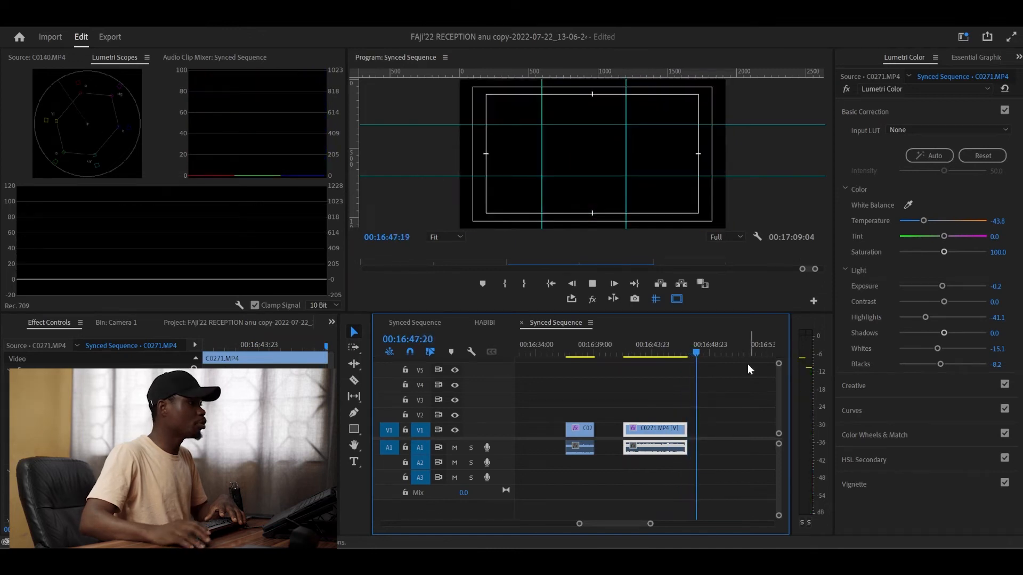
left_click(641, 349)
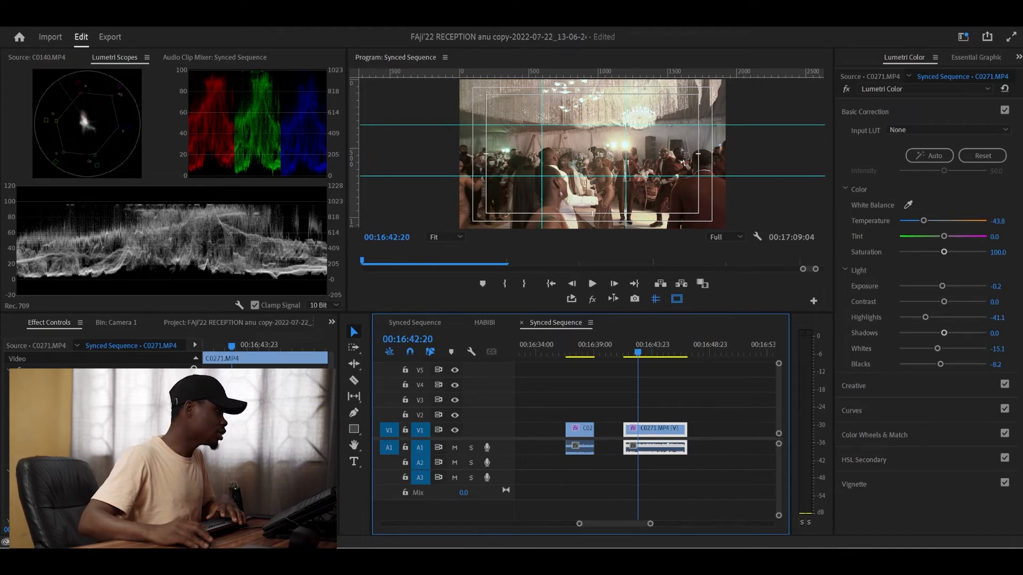
- Add an elliptical opacity mask to C0271.MP4 and place it over the foreground guest's face at 100% preview zoom
left_click(29, 484)
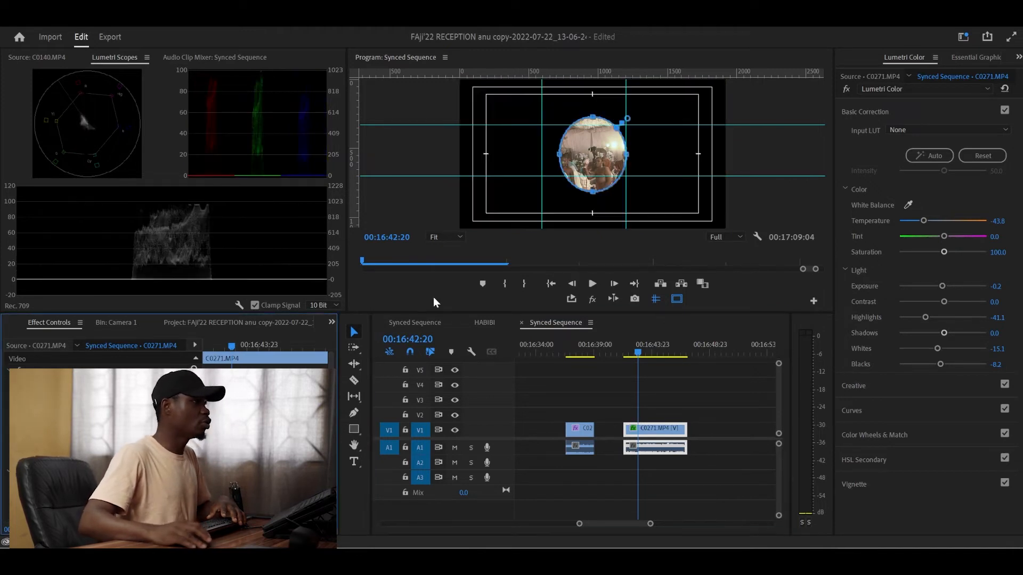
left_click(460, 237)
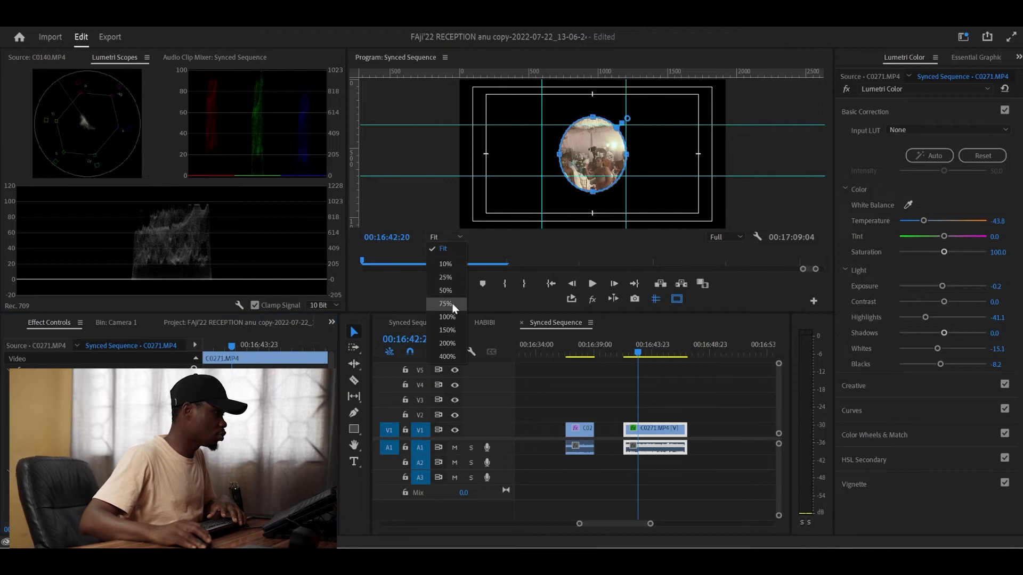
left_click(448, 317)
left_click_drag(601, 184, 505, 197)
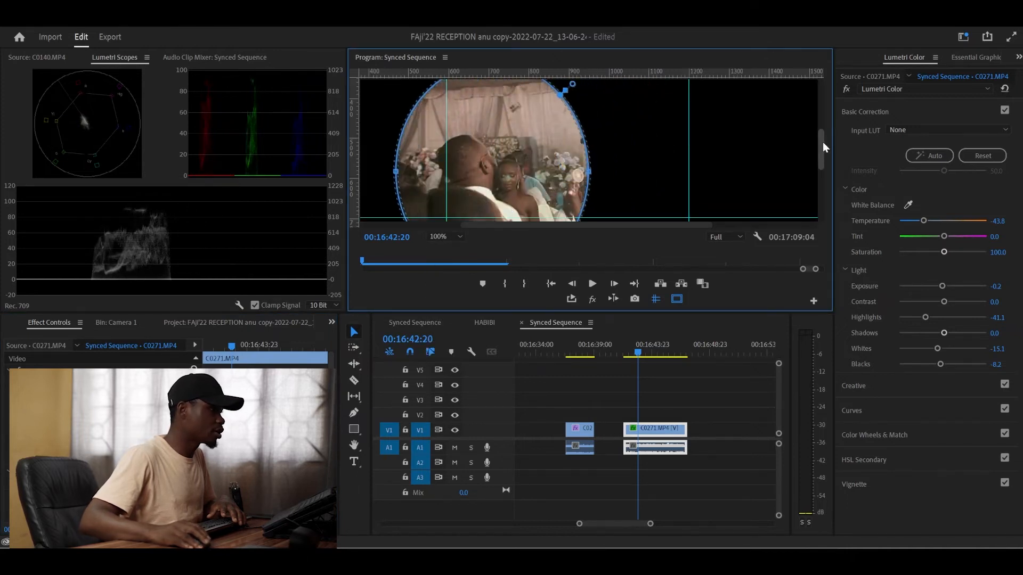
left_click_drag(823, 141, 822, 168)
left_click_drag(493, 186, 511, 241)
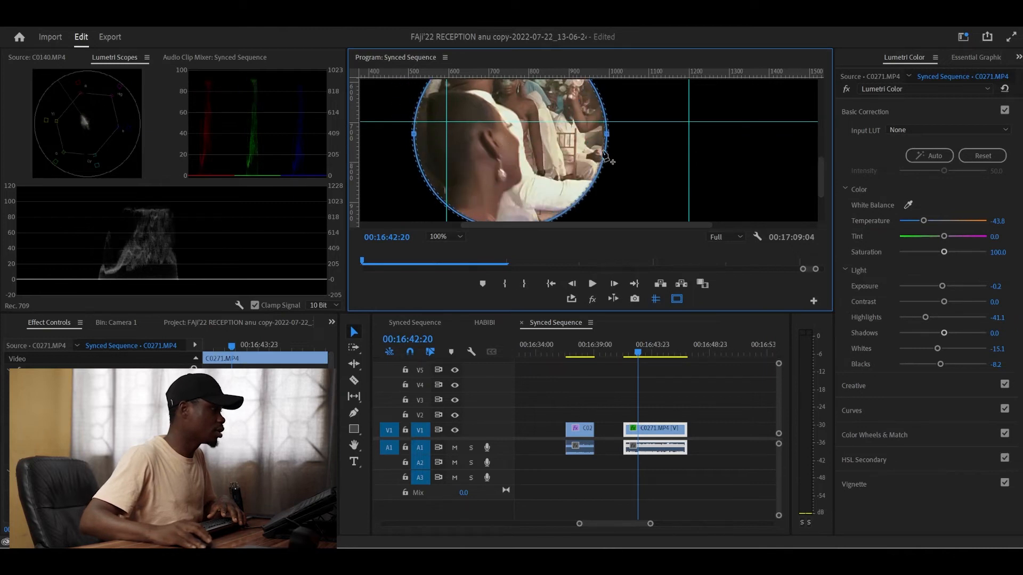
- Shrink the elliptical mask to a narrow patch of the foreground guest's cheek to isolate the skin tone on the vectorscope
left_click_drag(608, 136, 520, 207)
left_click_drag(497, 114, 489, 140)
left_click_drag(509, 202, 497, 171)
left_click_drag(566, 130, 518, 127)
left_click_drag(432, 128, 465, 128)
left_click_drag(491, 84, 502, 153)
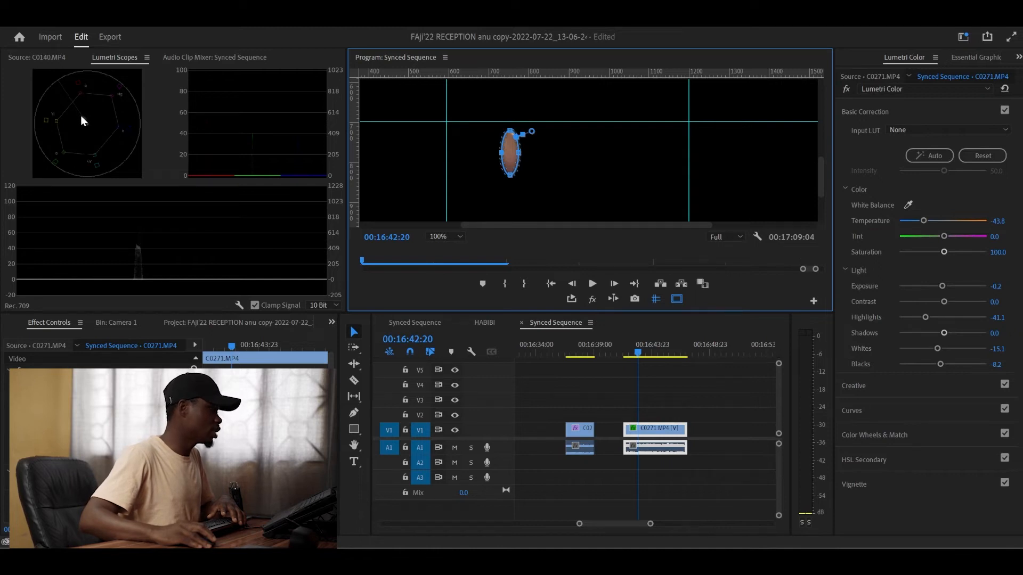
- Move the mask onto the head of the dancer behind, at frame 00:16:42:18, and reshape it to cover only skin
left_click_drag(515, 151, 472, 96)
key("Left")
key("Left")
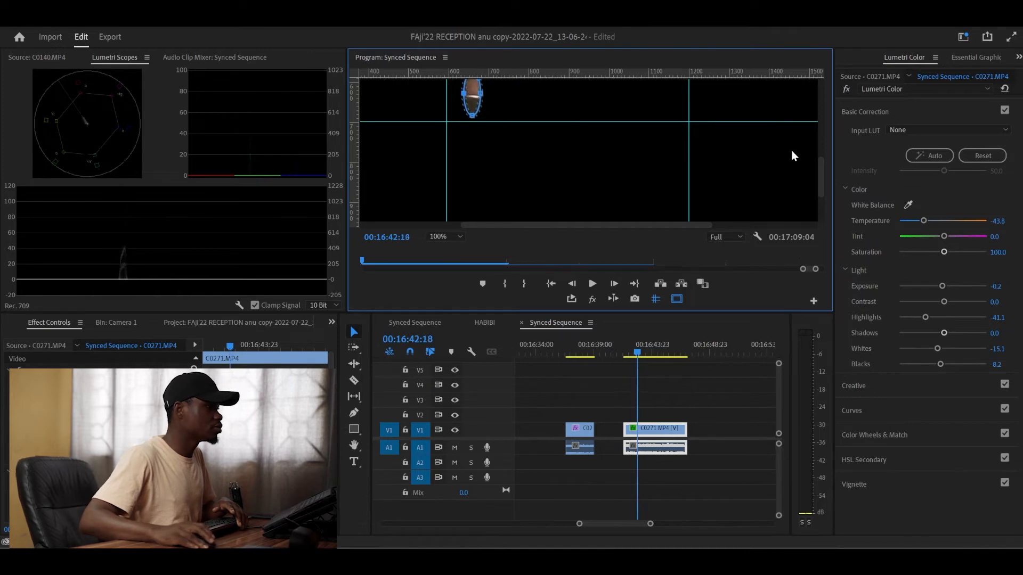
left_click_drag(821, 160, 819, 135)
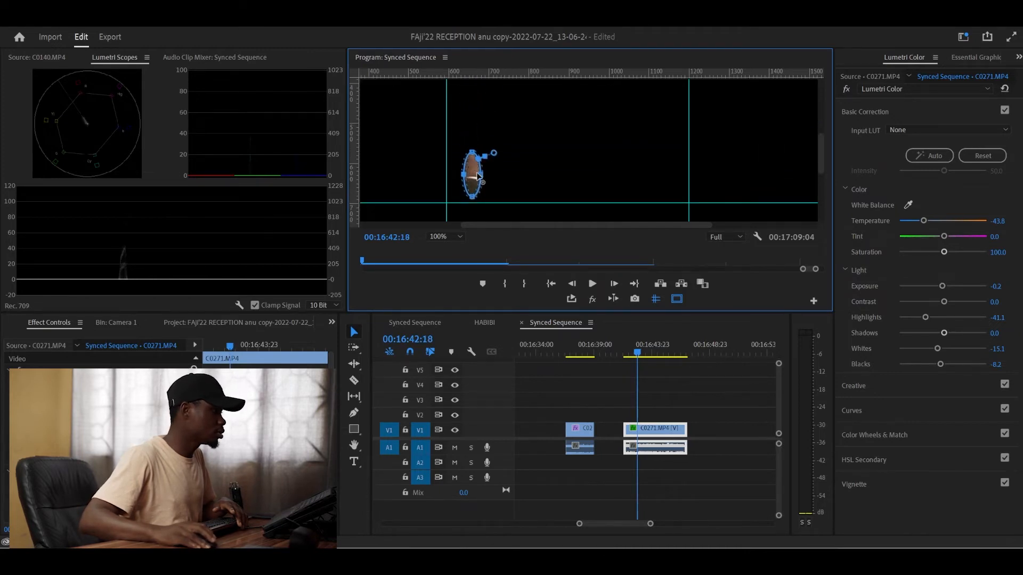
mouse_move(482, 177)
left_mouse_down()
mouse_move(518, 175)
mouse_move(501, 164)
mouse_move(518, 154)
mouse_move(471, 168)
mouse_move(491, 164)
mouse_move(480, 164)
left_mouse_up()
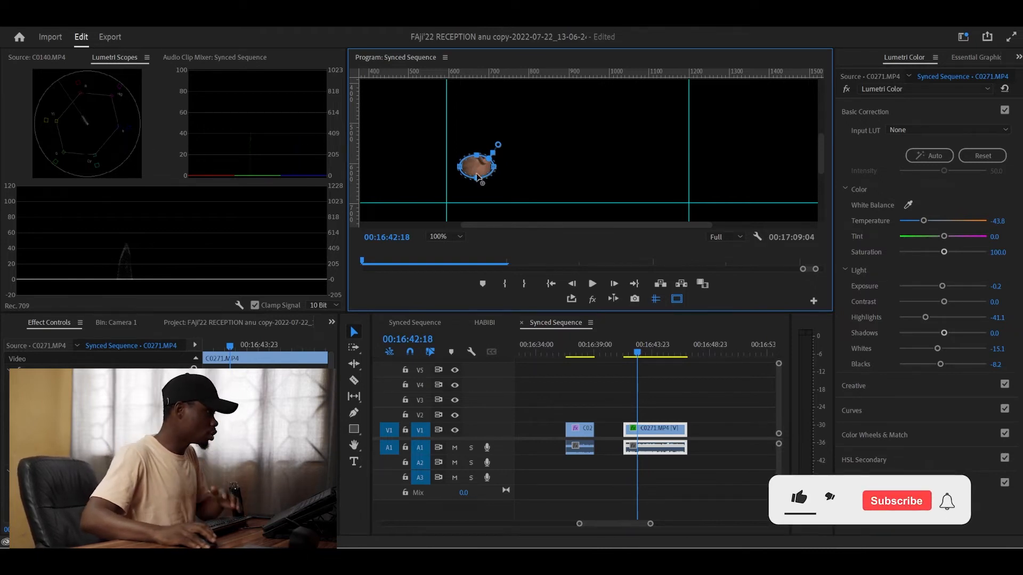
- Check the background woman's skin tone by fitting the mask to a small patch of her face, and delete the mask
left_click_drag(476, 180, 476, 219)
left_click_drag(481, 183, 619, 168)
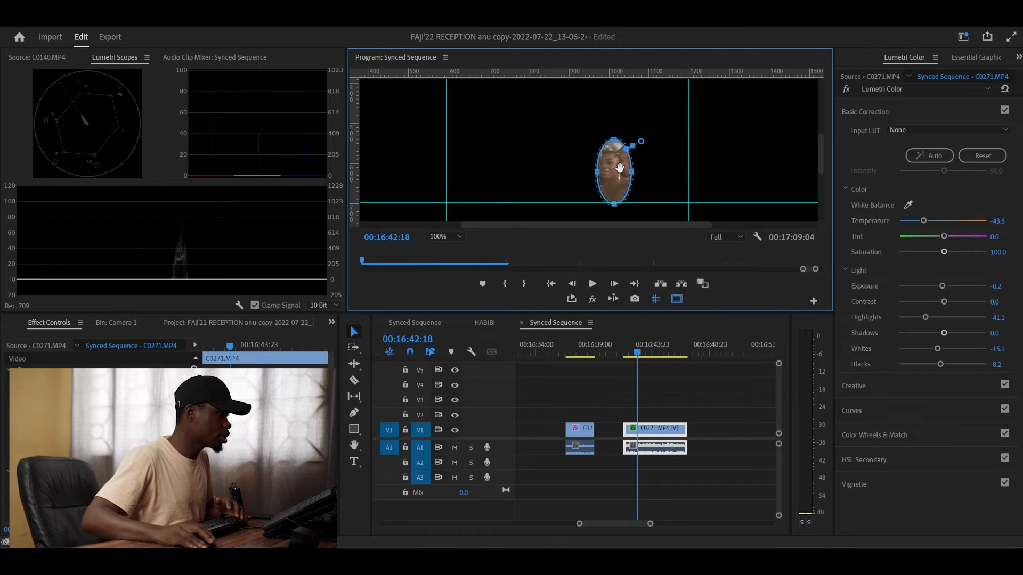
left_click_drag(613, 203, 609, 186)
left_click_drag(611, 140, 611, 166)
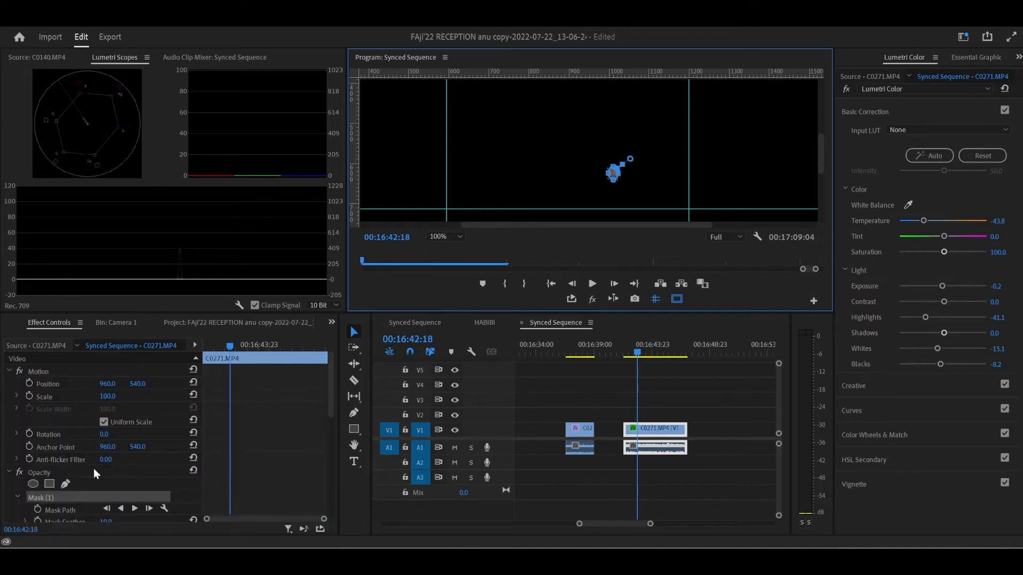
left_click(42, 501)
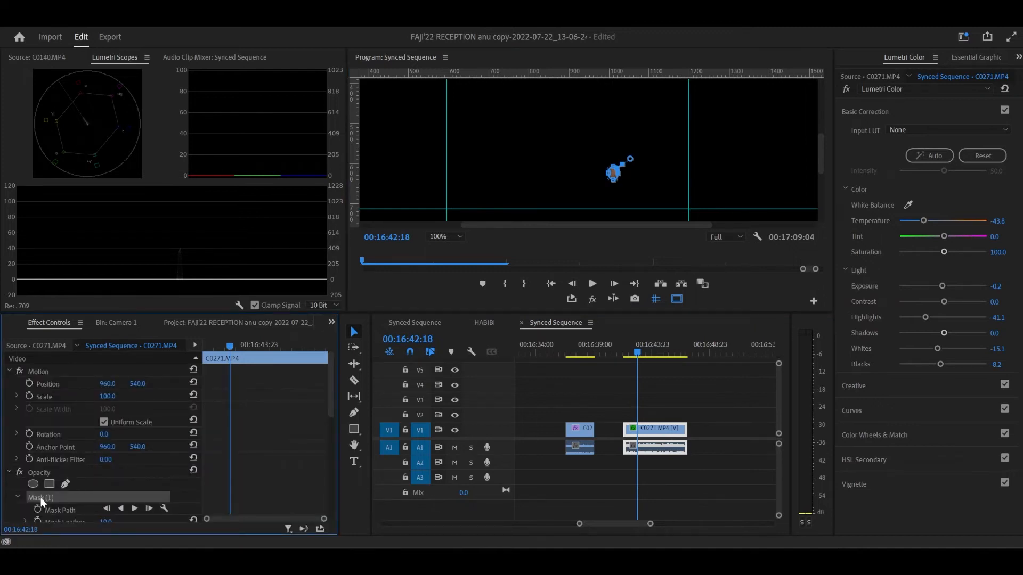
key("Delete")
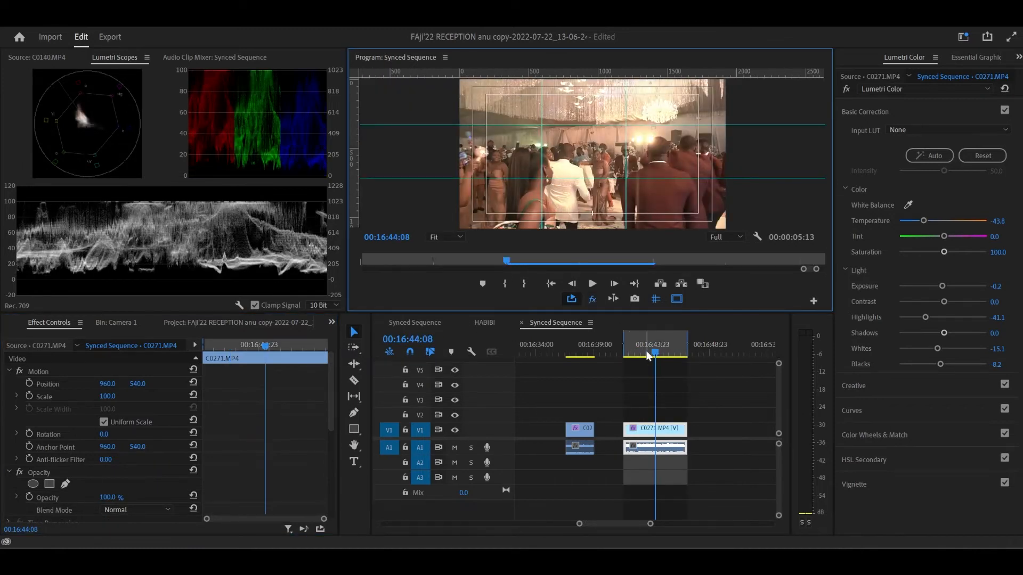
- Play the marked reception section from its start with Global FX Mute on to review the ungraded footage
left_click(624, 353)
key("space")
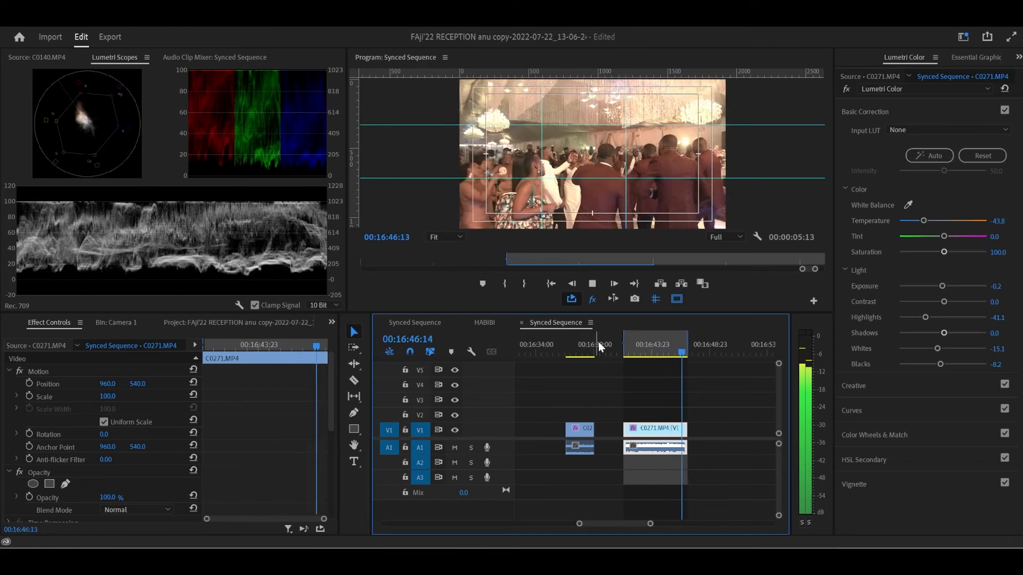
key("space")
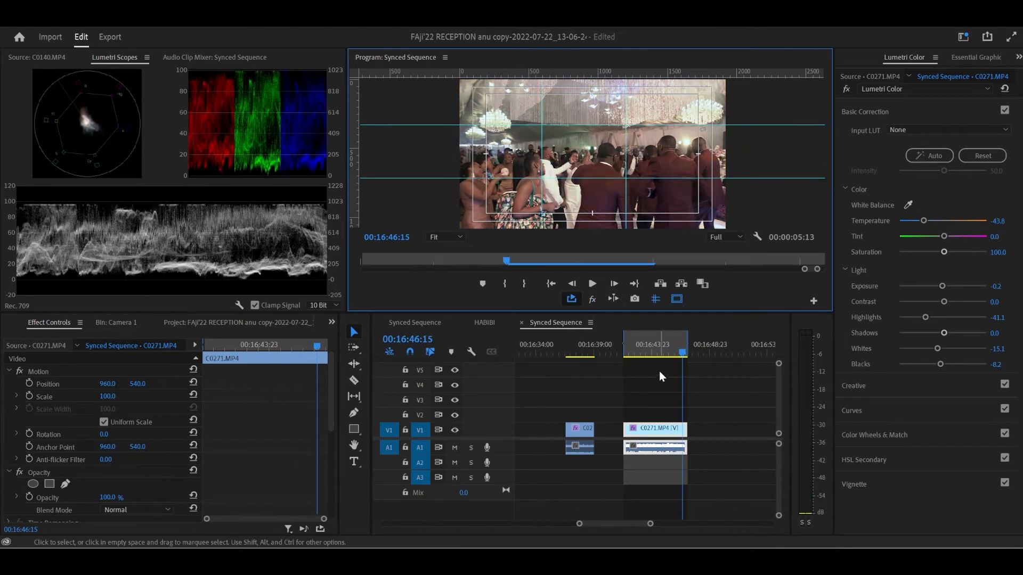
- Play the marked reception section from its start to review the graded C0271.MP4 footage
mouse_move(634, 349)
left_mouse_down()
mouse_move(622, 350)
mouse_move(631, 349)
left_mouse_up()
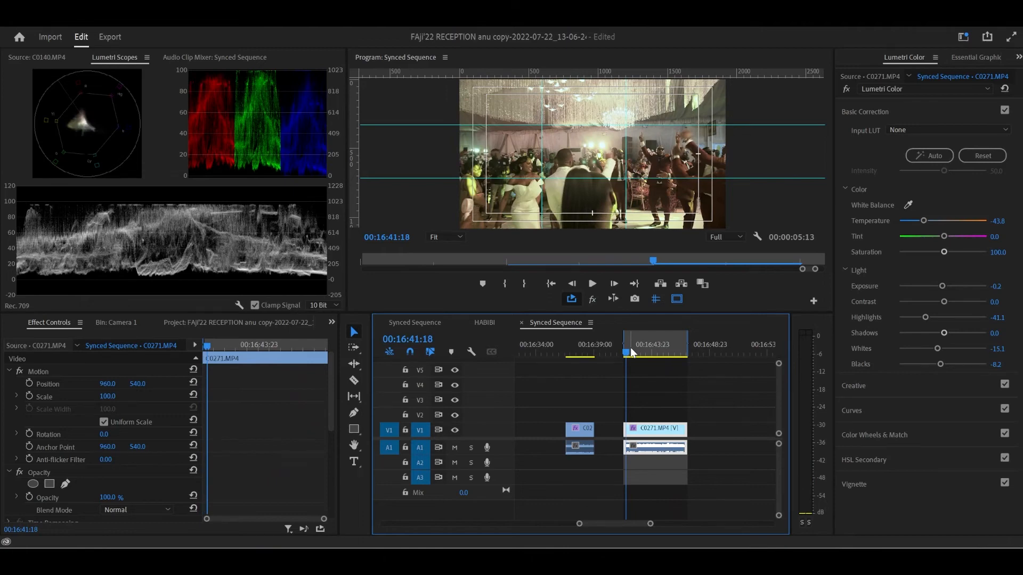
key("space")
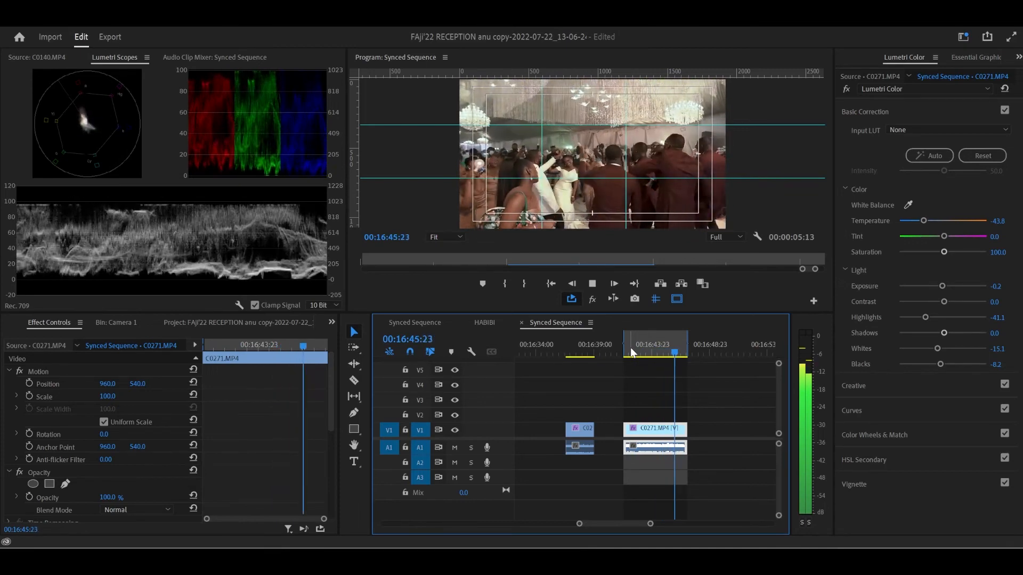
left_click(629, 350)
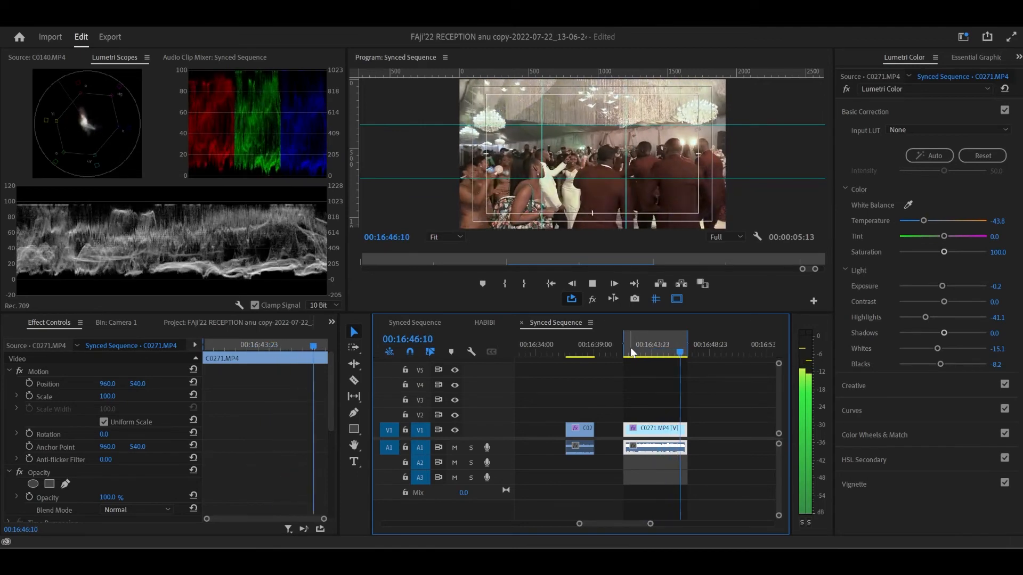
left_click(632, 352)
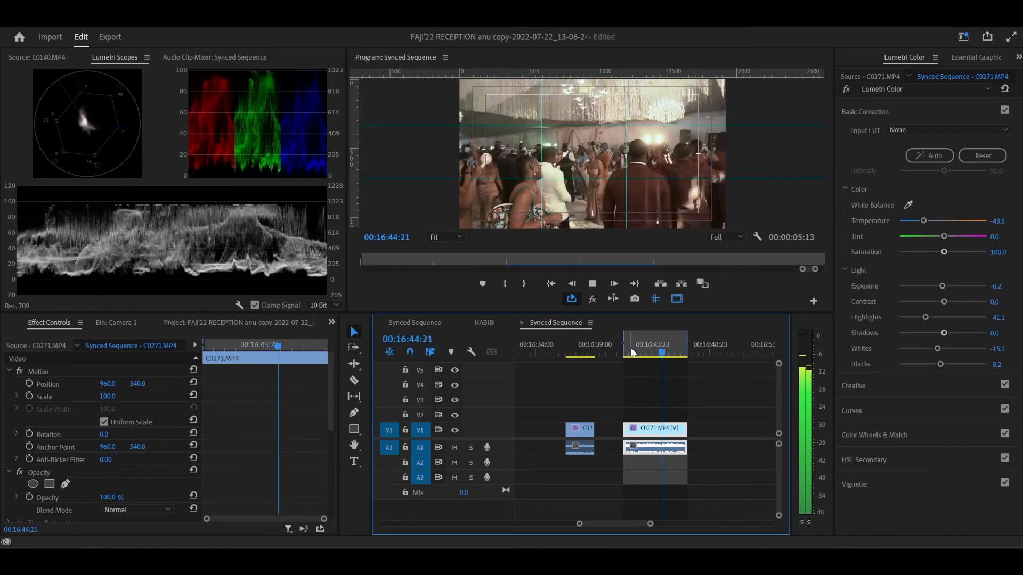
key("space")
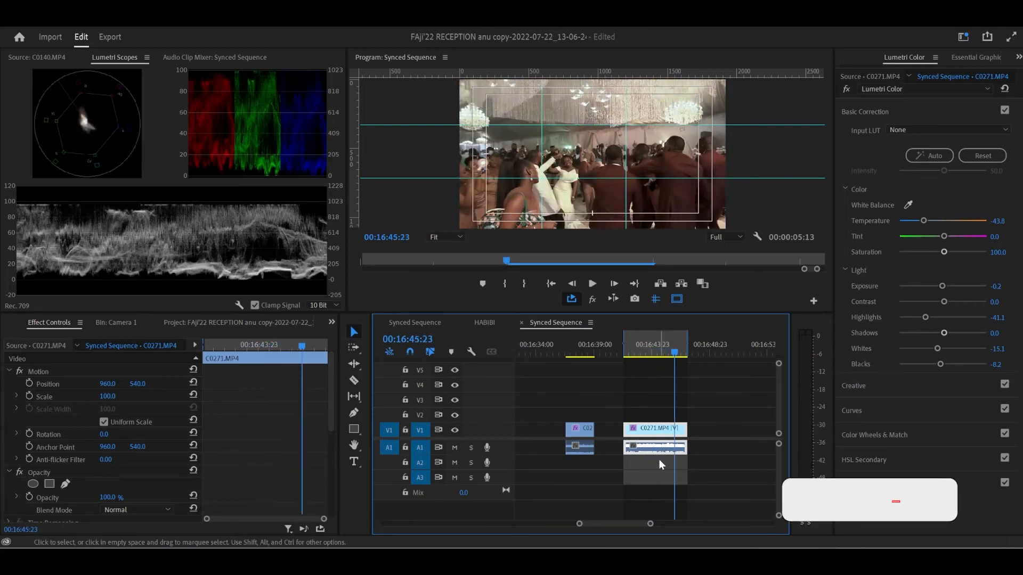
key("minus")
key("minus")
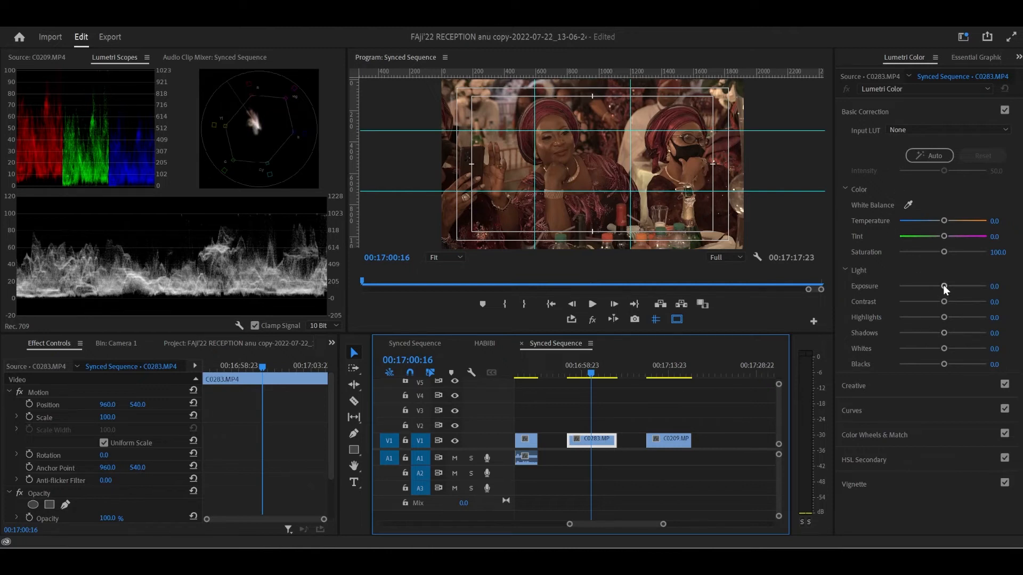
- In Basic Correction for clip C0283.MP4, set Exposure to 0.6, Whites to 35.6 and Highlights to -32.9
left_click_drag(943, 286, 954, 286)
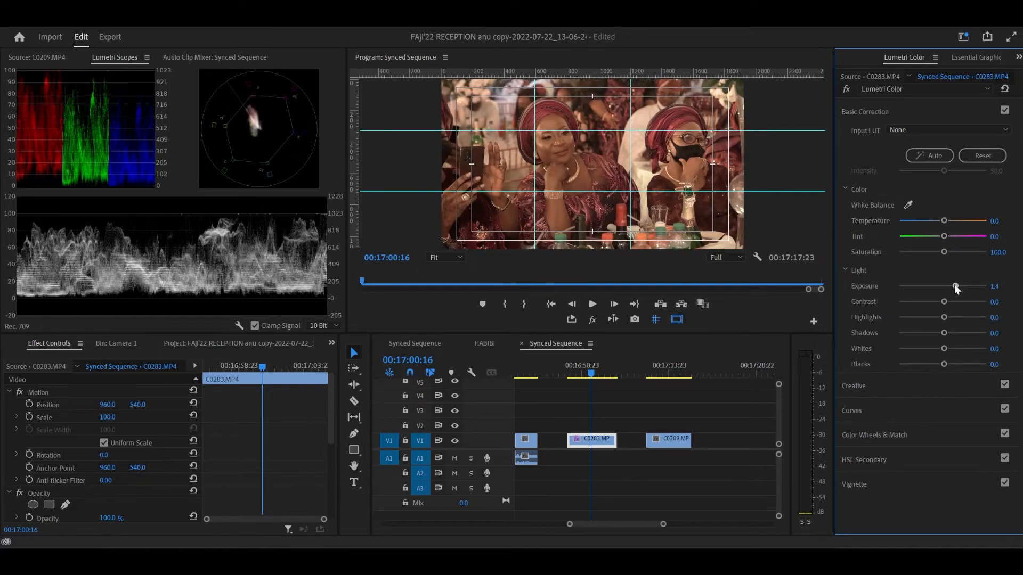
left_click_drag(955, 286, 947, 283)
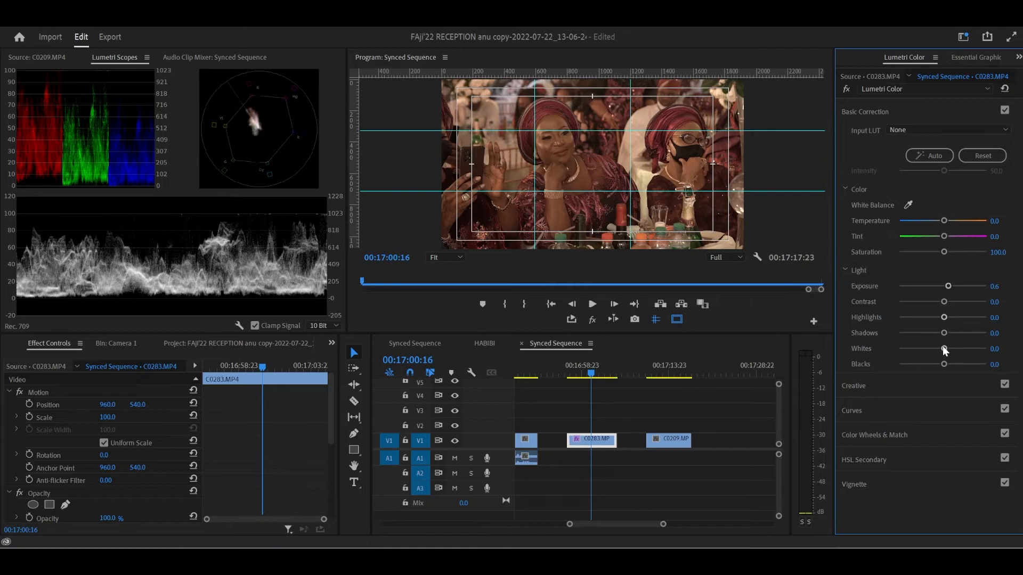
left_click_drag(944, 349, 959, 350)
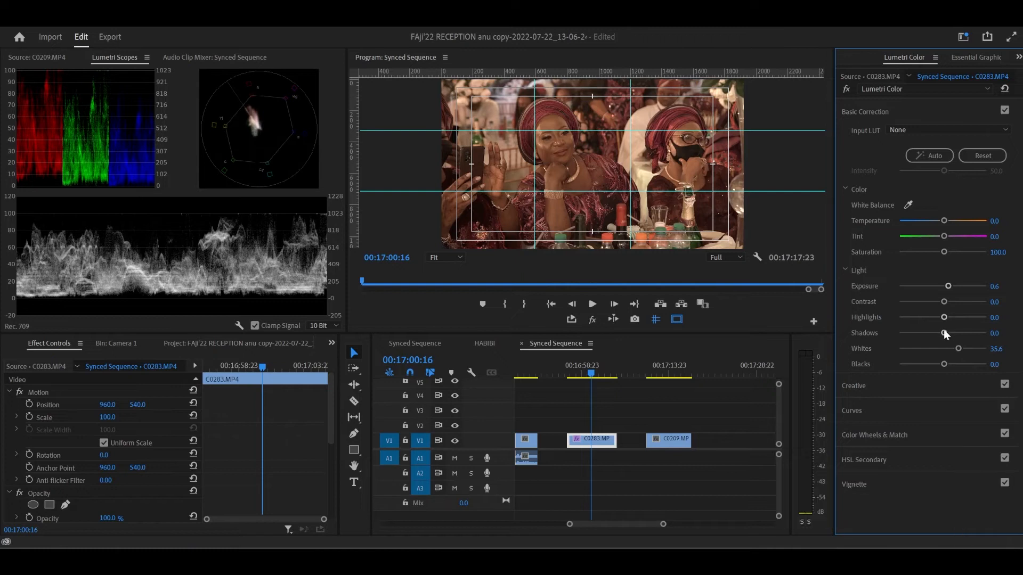
left_click_drag(942, 317, 928, 318)
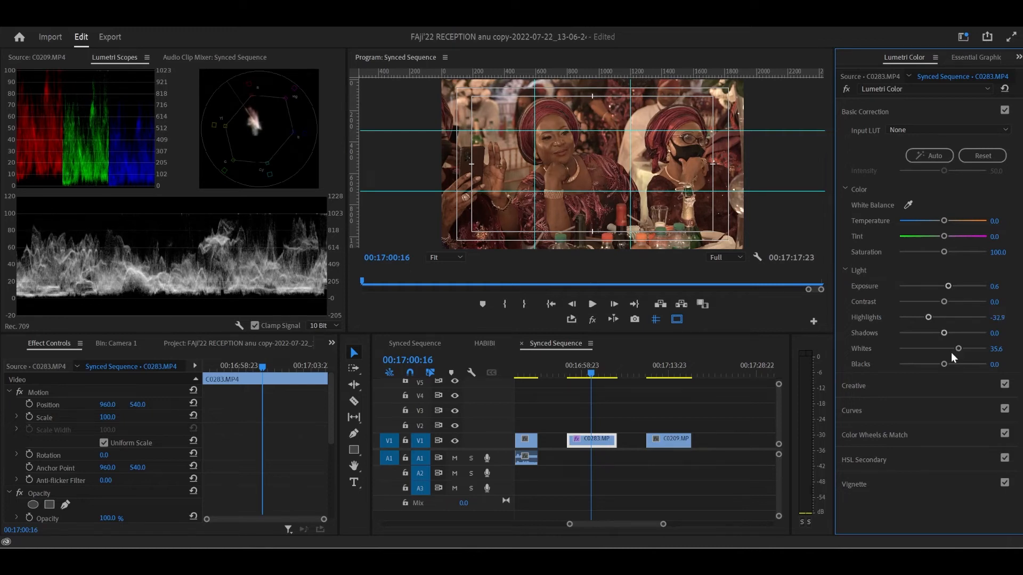
- Fine-tune the Blacks of clip C0283.MP4 to a value of -1.3
left_click_drag(941, 363, 941, 364)
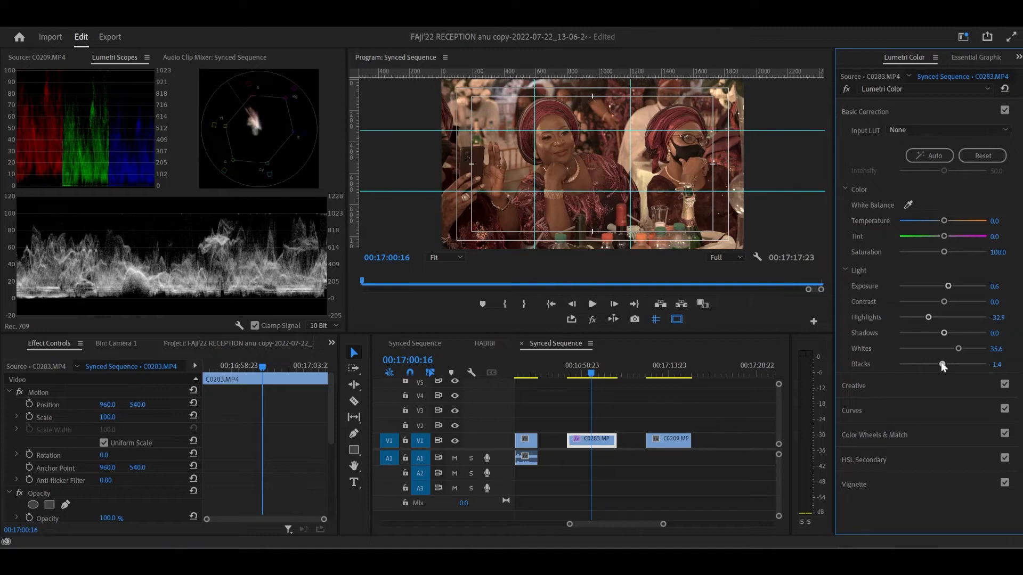
left_click_drag(941, 363, 990, 368)
left_click(998, 365)
type("-")
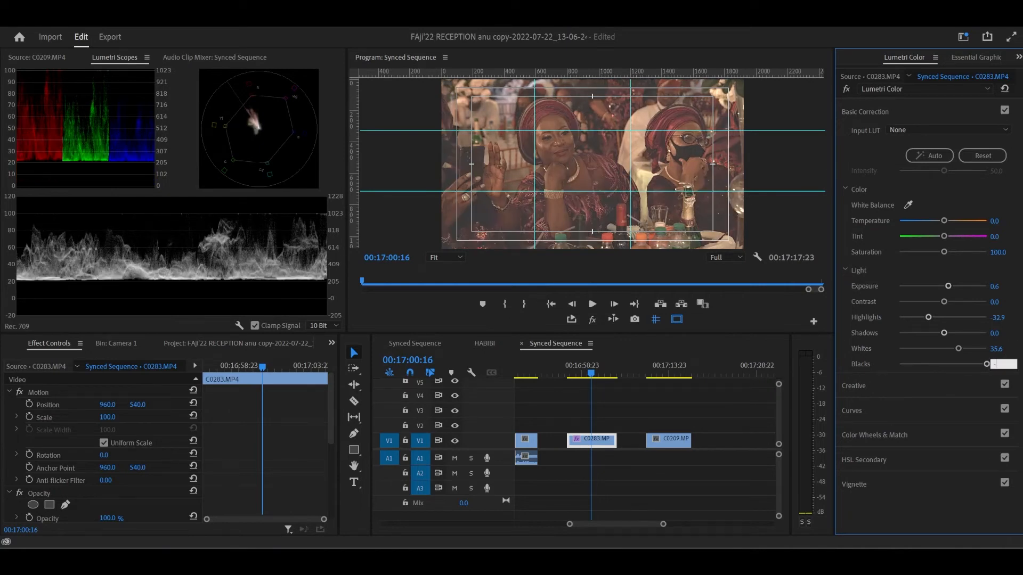
type("1.5")
key("Return")
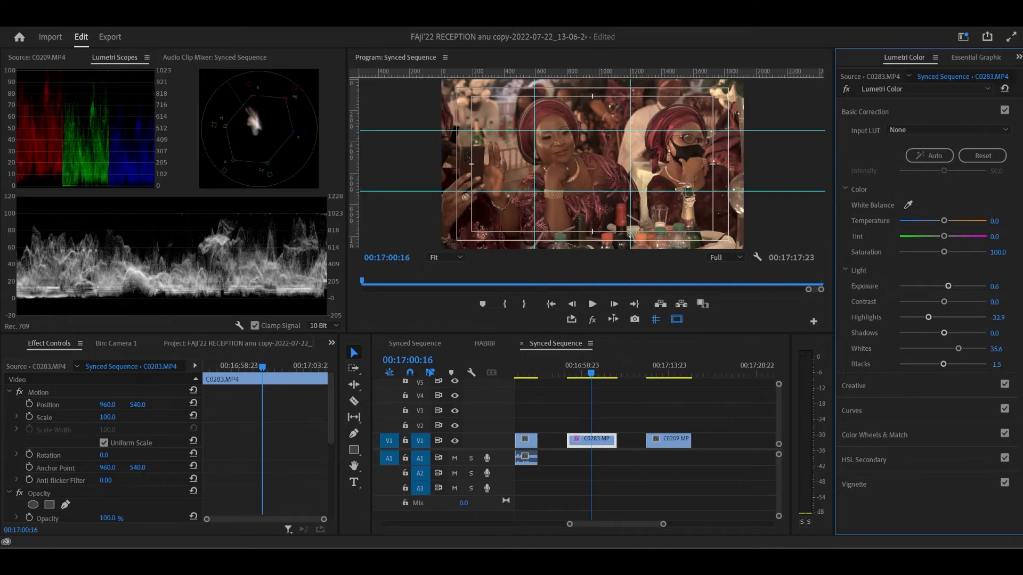
left_click(997, 364)
key("BackSpace")
type("3")
left_click(945, 268)
- Refine the light settings of C0283.MP4: Shadows 17.8, Exposure 1.0, Highlights -41.1 and Whites 42.5
left_click_drag(945, 331, 952, 332)
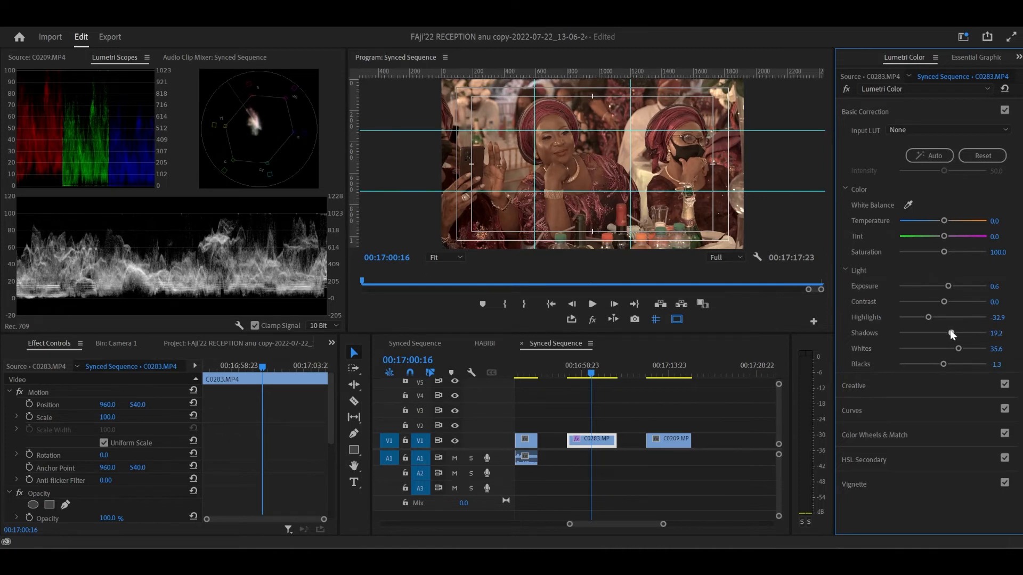
left_click_drag(948, 288, 951, 285)
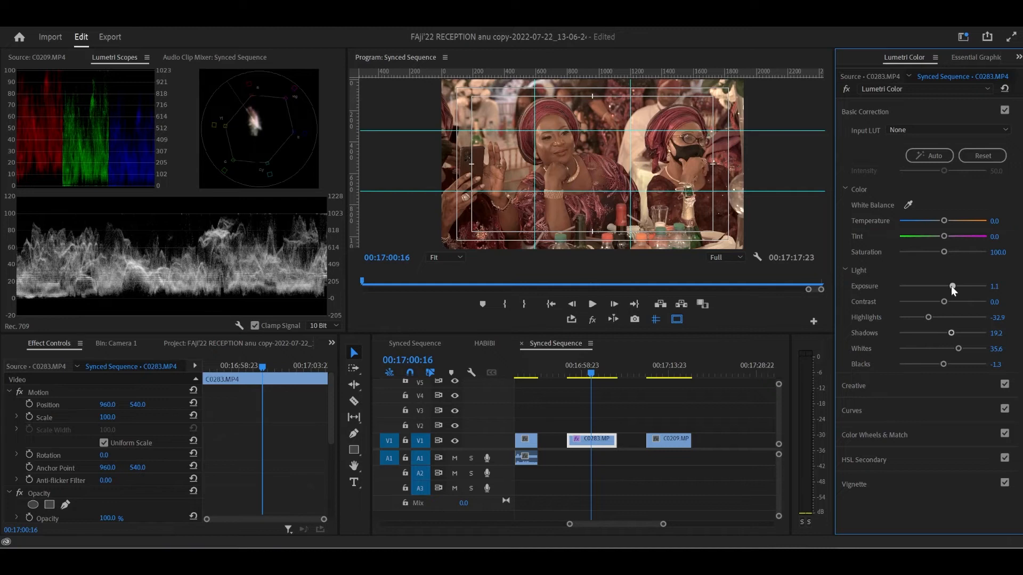
left_click(950, 285)
left_click_drag(927, 314, 950, 333)
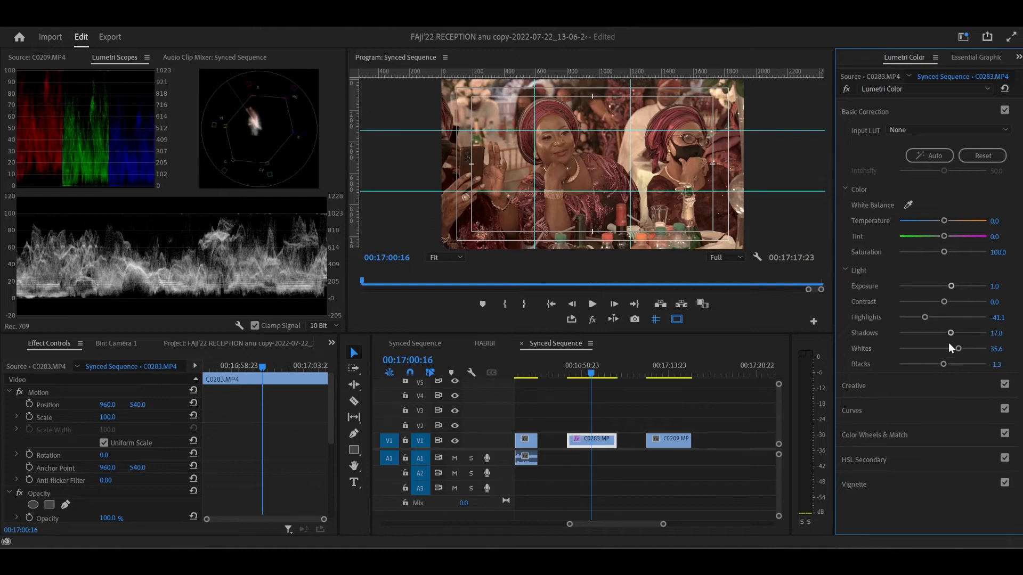
left_click_drag(952, 346, 959, 346)
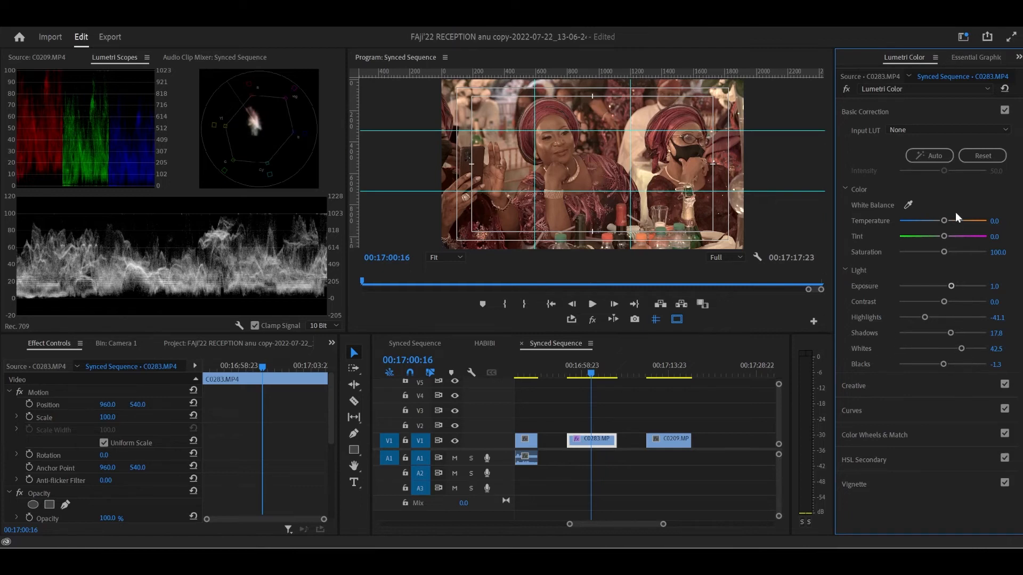
- Shape the master RGB curve into a gentle S-curve and compare the clip with Global FX Mute on and off
left_click(924, 113)
left_click(878, 166)
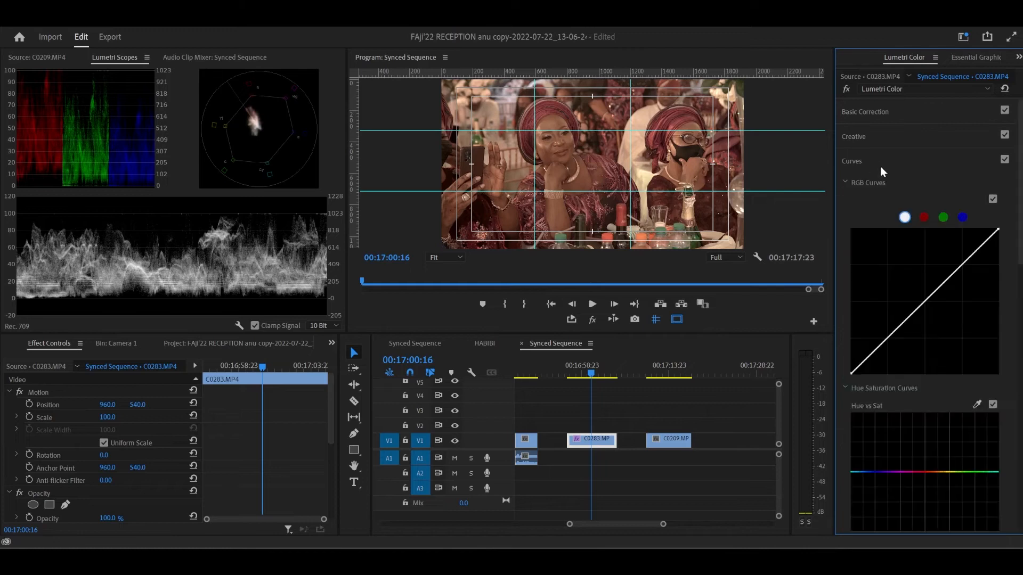
left_click(962, 264)
left_click(888, 338)
left_click_drag(888, 338, 889, 340)
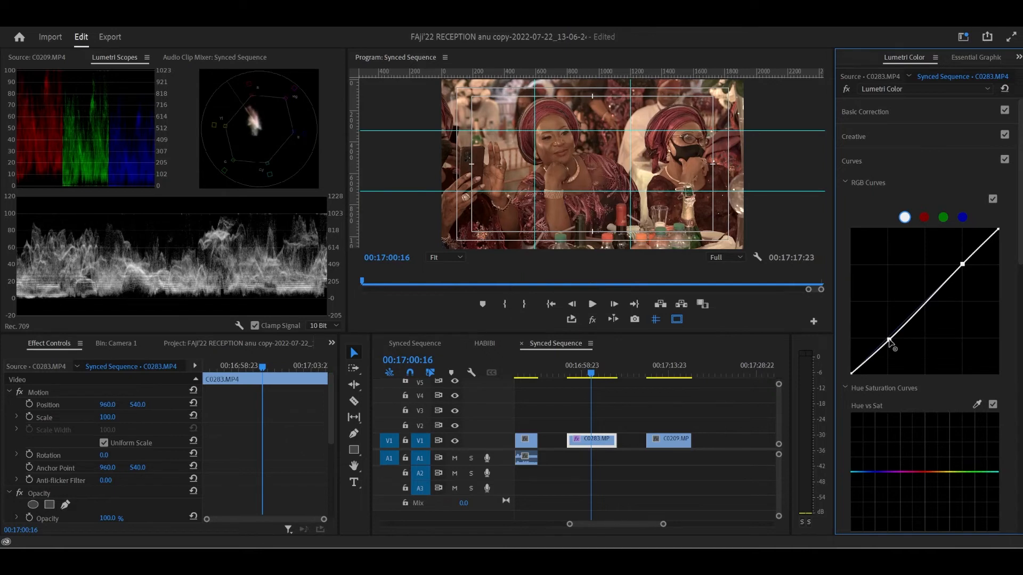
left_click_drag(963, 264, 959, 261)
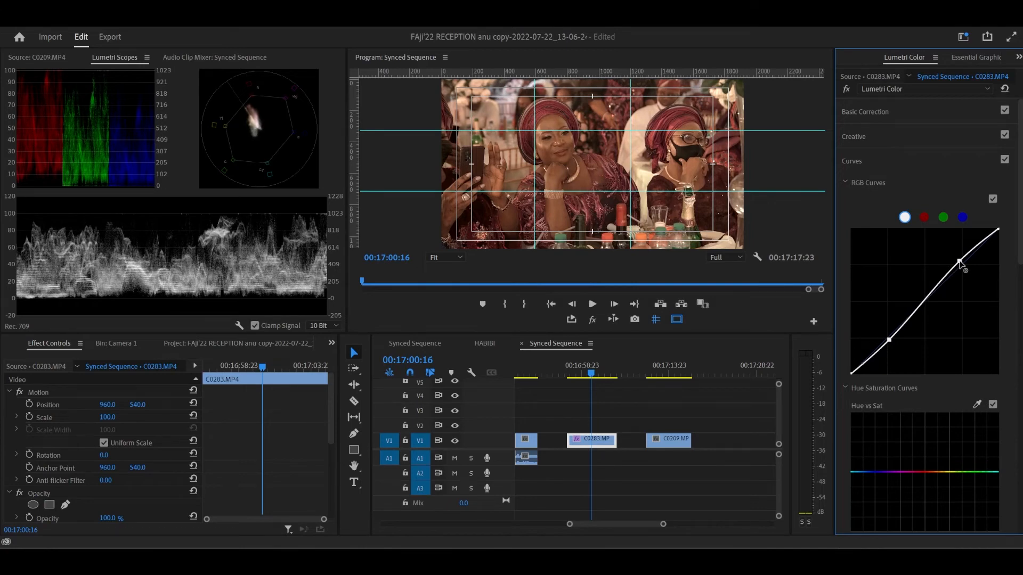
left_click(884, 160)
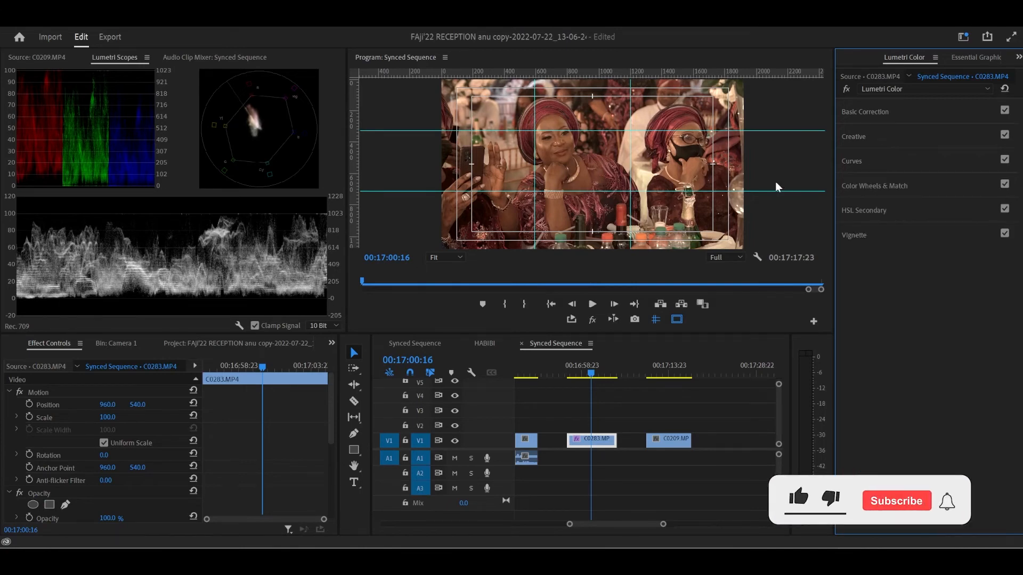
left_click(592, 319)
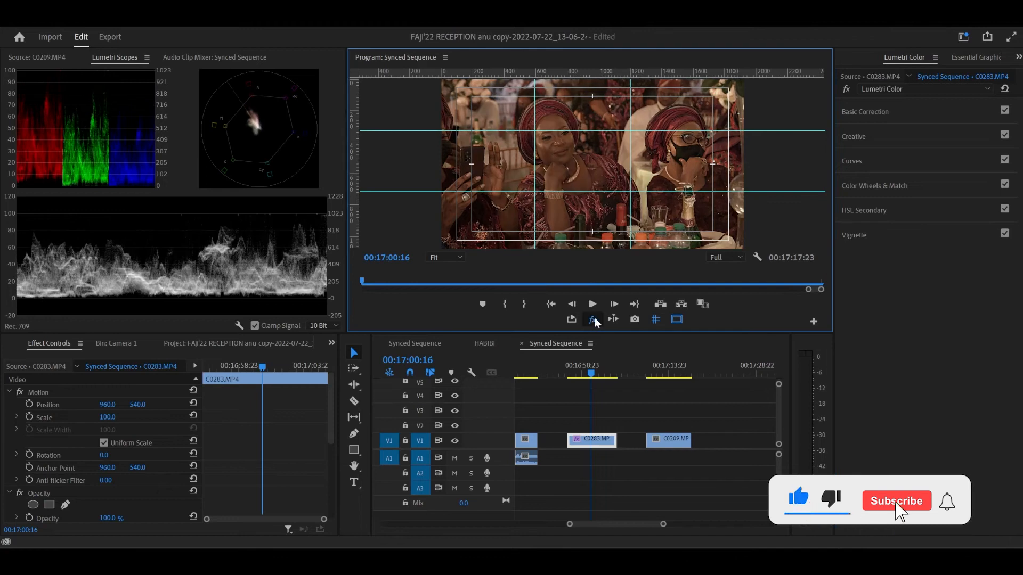
left_click(594, 318)
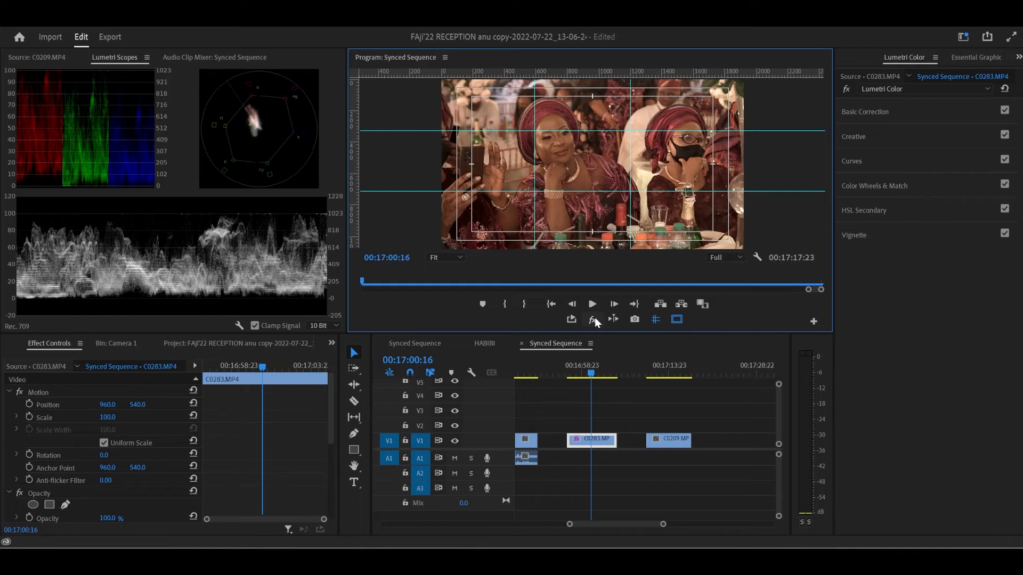
- Cool the white balance of C0283.MP4 in Basic Correction with Temperature -75.3 and Tint 5.5
left_click(868, 112)
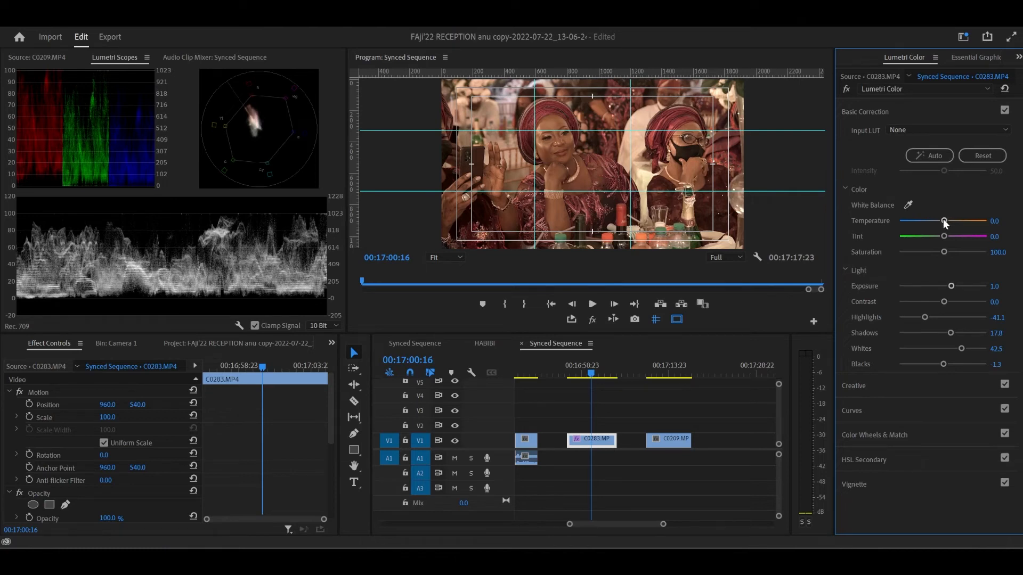
left_click_drag(942, 219, 912, 220)
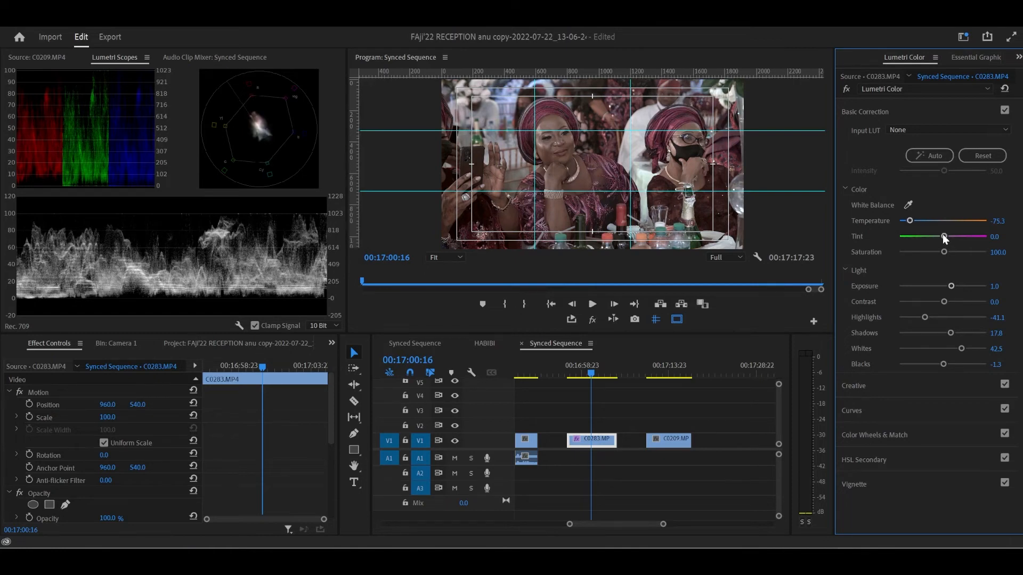
mouse_move(944, 236)
left_mouse_down()
mouse_move(956, 239)
mouse_move(946, 238)
left_mouse_up()
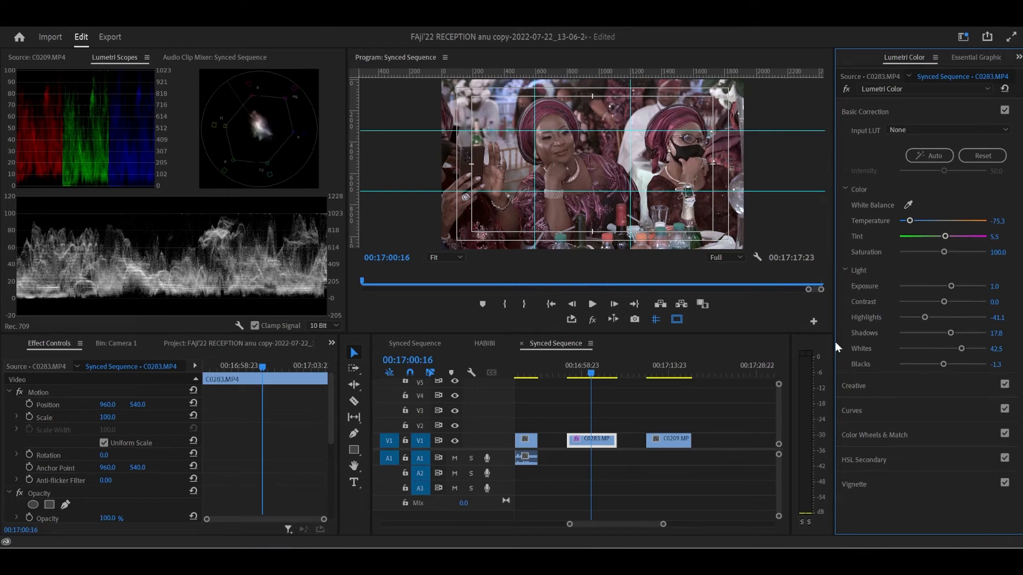
- Play C0283.MP4 from near its start, stop at 00:16:58:09 and compare the graded and ungraded frame using Global FX Mute
left_click_drag(593, 375, 572, 375)
key("space")
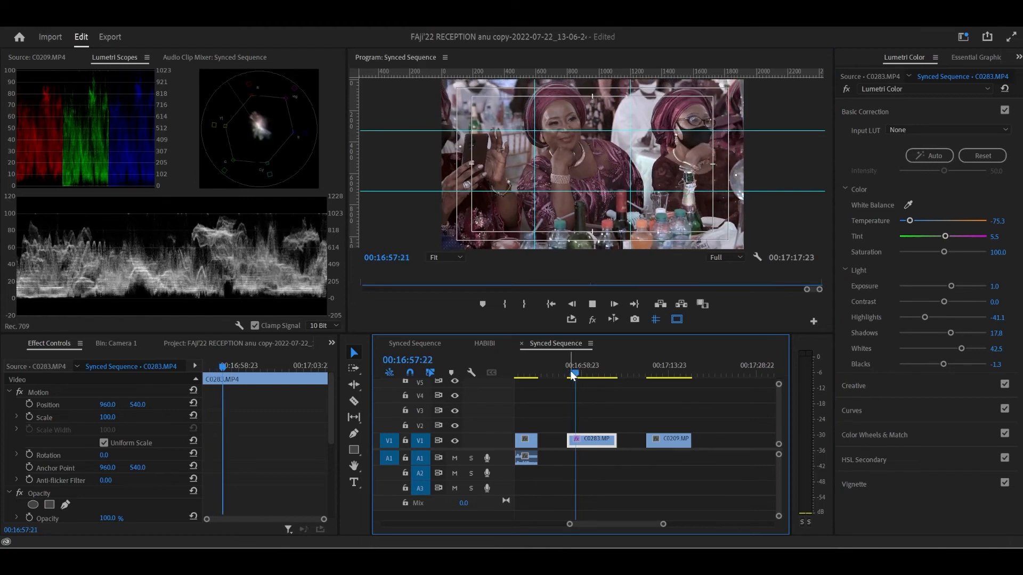
key("space")
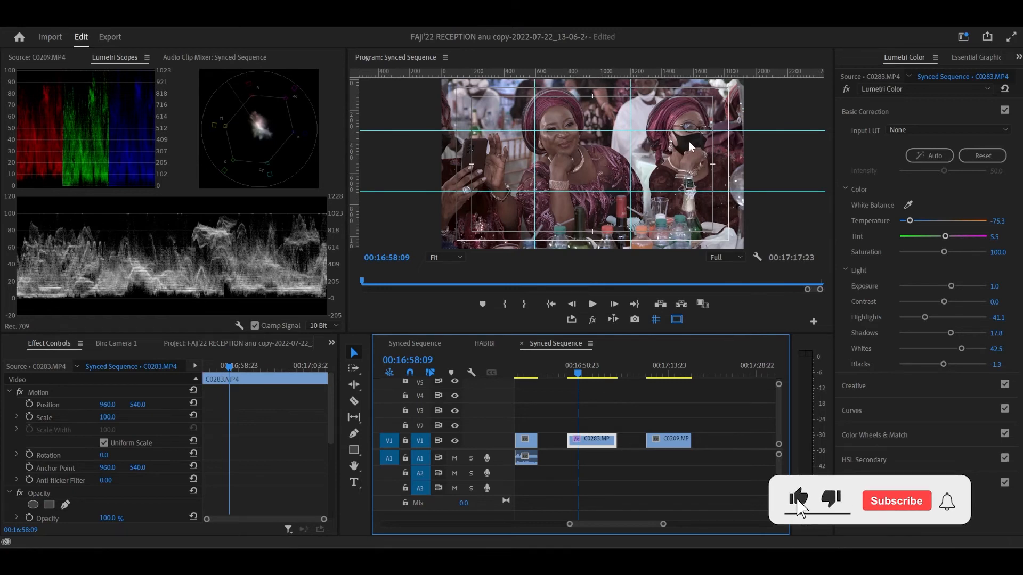
left_click(592, 320)
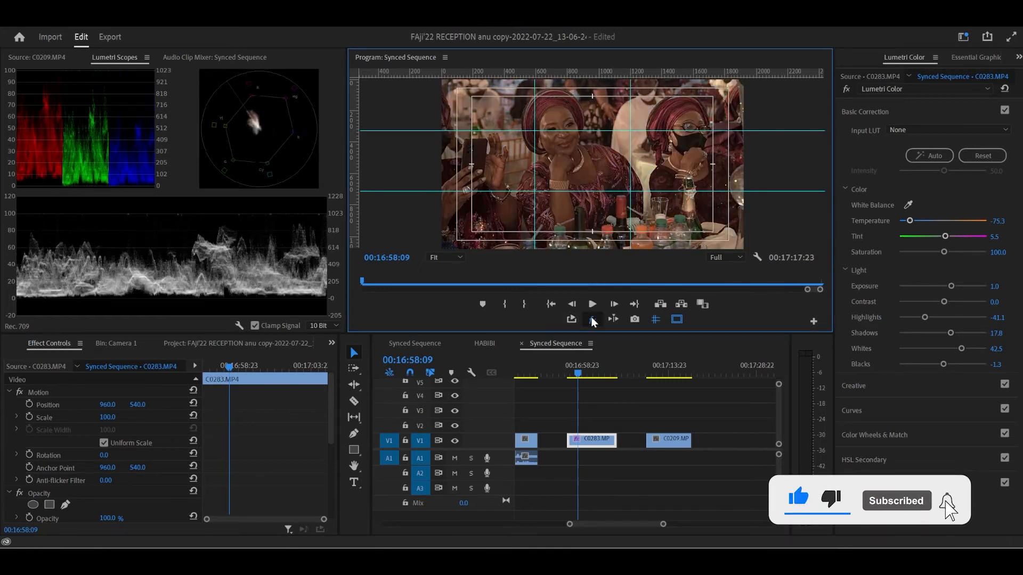
left_click(592, 319)
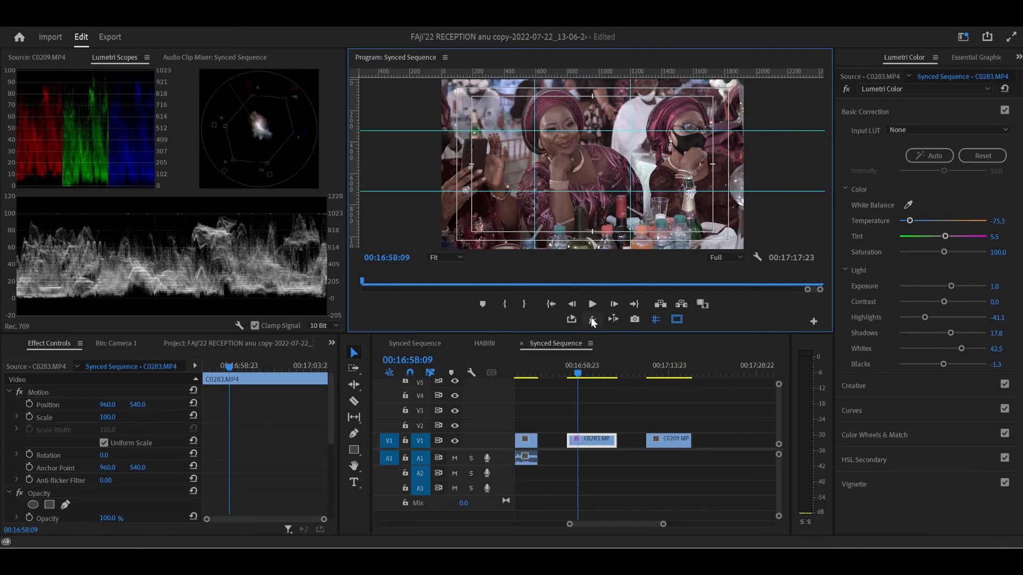
left_click(593, 319)
left_click(593, 320)
- Set the Temperature of C0283.MP4 to -49.3 and compare the frame repeatedly with the ungraded footage using Global FX Mute
left_click_drag(911, 222, 918, 225)
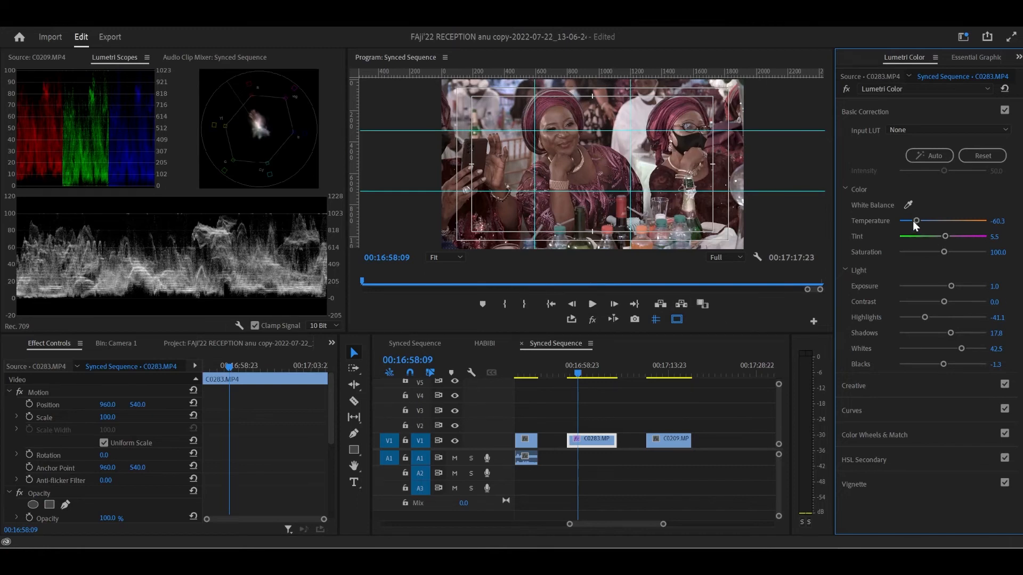
left_click_drag(917, 223, 923, 225)
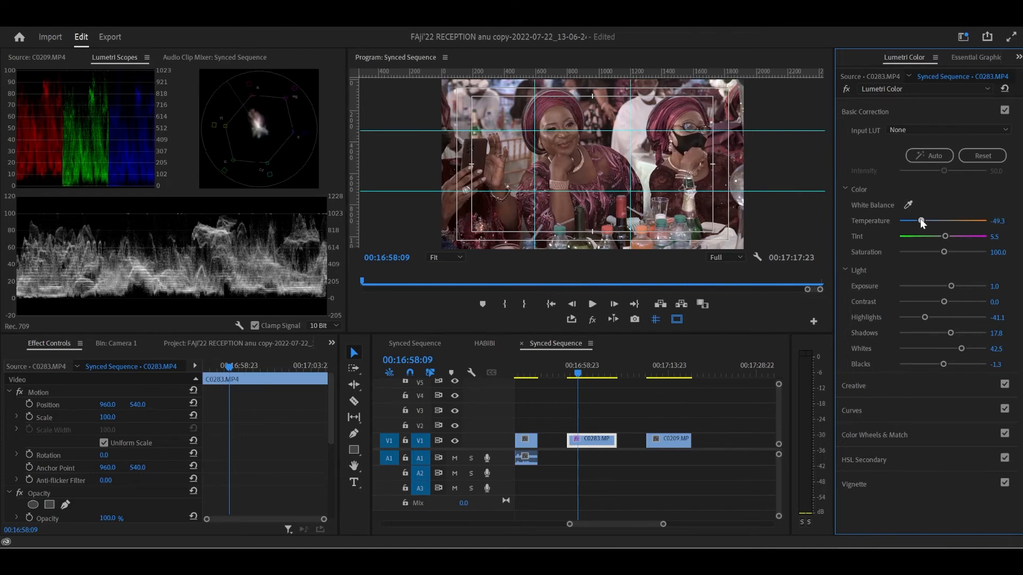
left_click(592, 321)
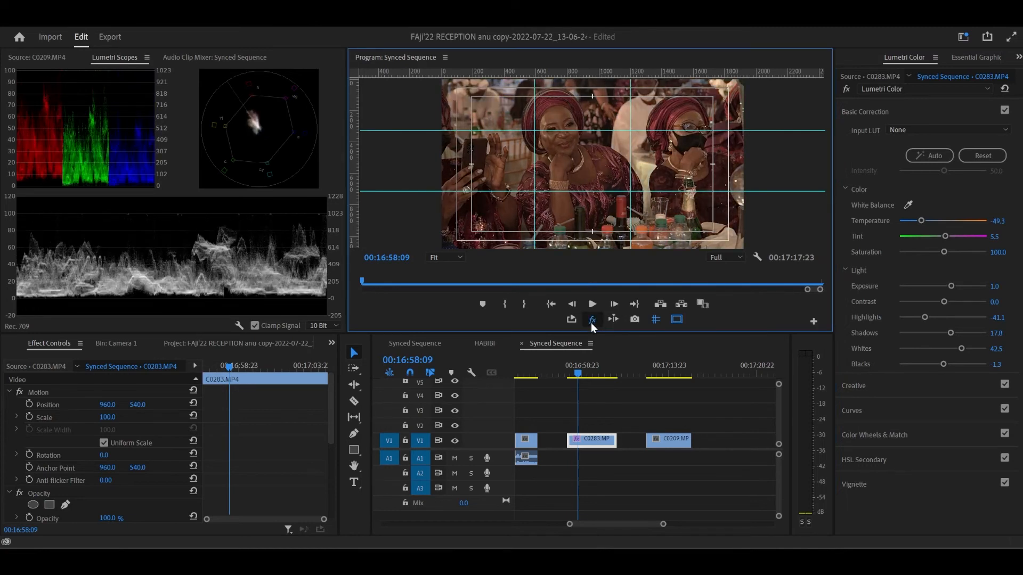
left_click(591, 320)
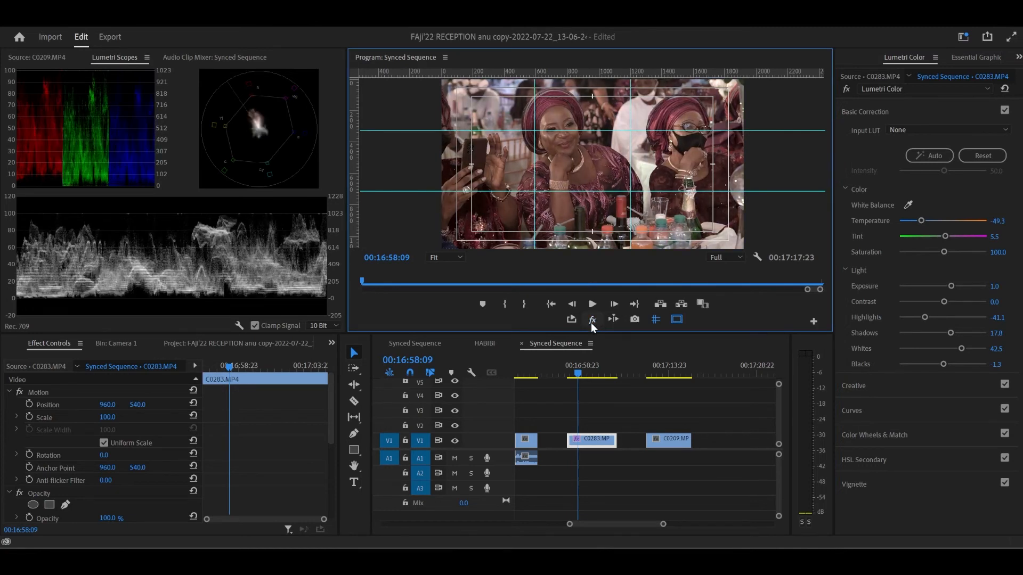
left_click(592, 321)
left_click(592, 321)
left_click(591, 320)
left_click(592, 322)
left_click(591, 321)
left_click(592, 321)
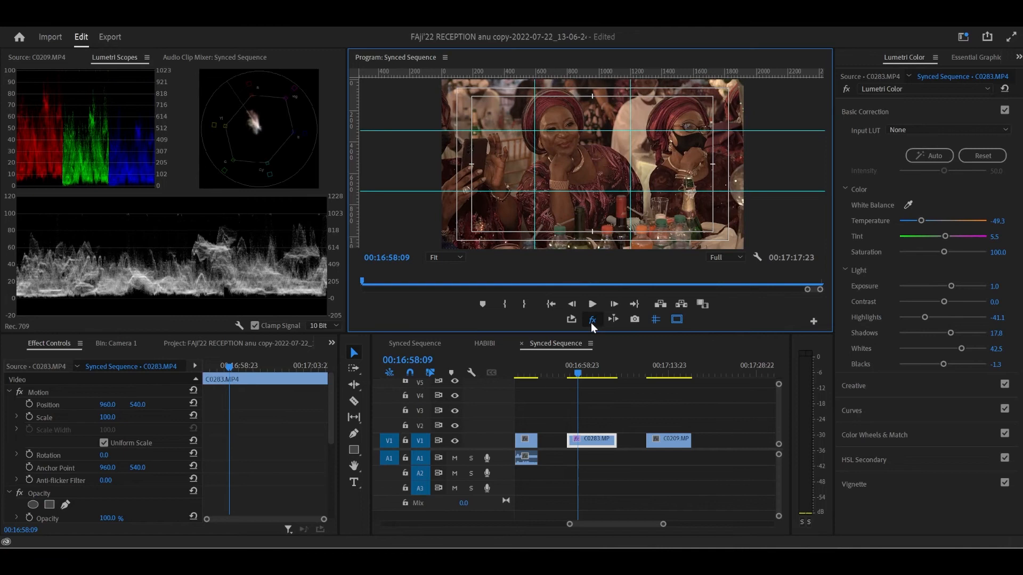
- Compare the graded and ungraded frame of C0283.MP4 at 00:16:58:09 by repeatedly toggling Global FX Mute
left_click(592, 322)
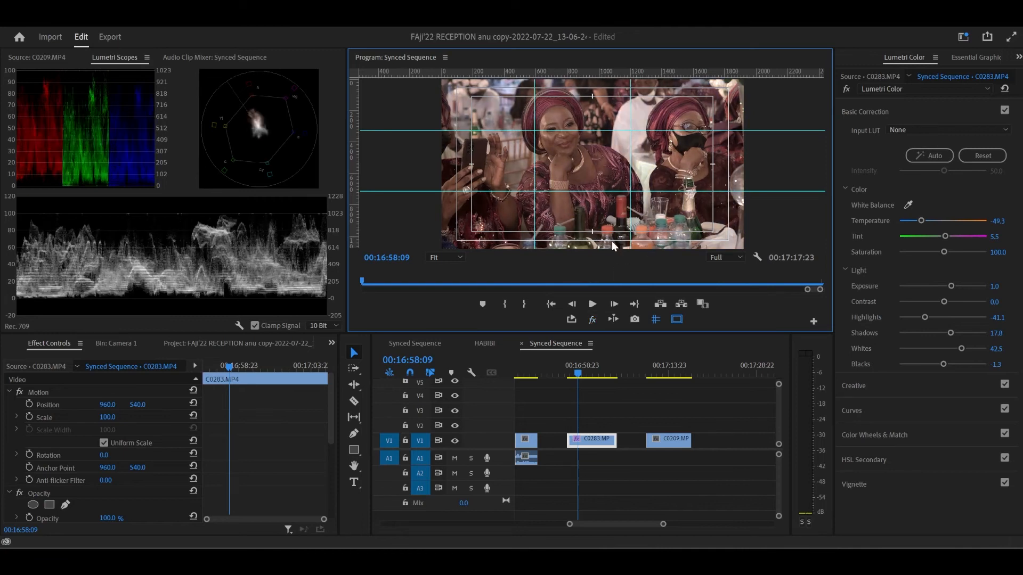
left_click(591, 322)
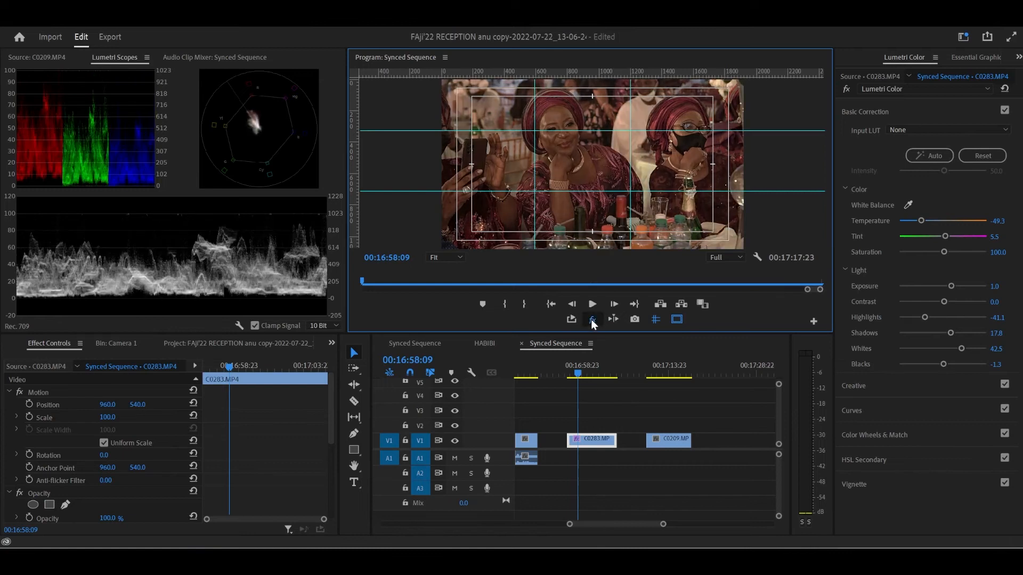
left_click(591, 320)
left_click(591, 321)
left_click(591, 320)
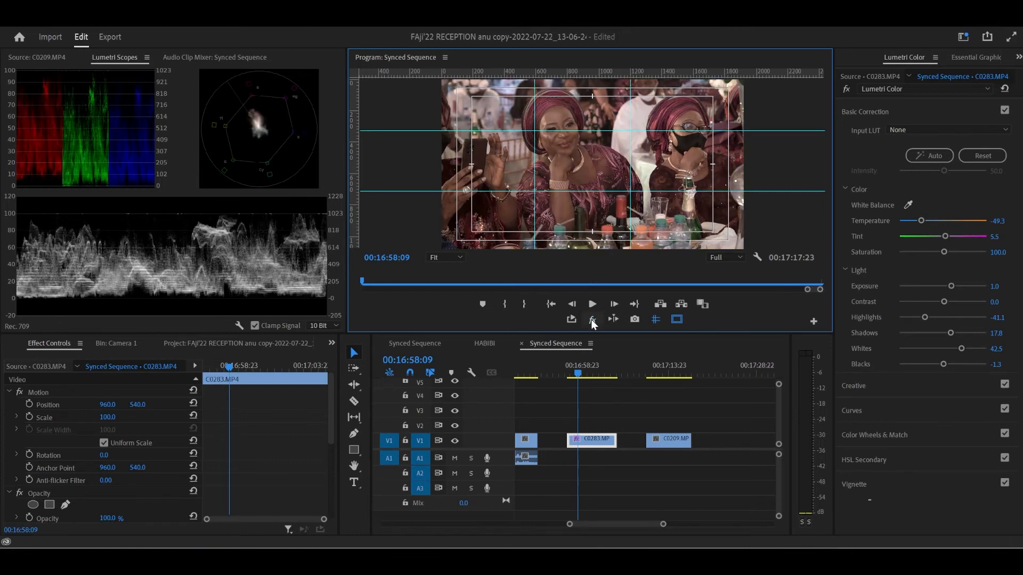
left_click(591, 319)
left_click(592, 320)
- Add an elliptical opacity mask to C0283.MP4, show the frame at 100% and narrow the ellipse around the seated woman's face and hand
left_click(32, 504)
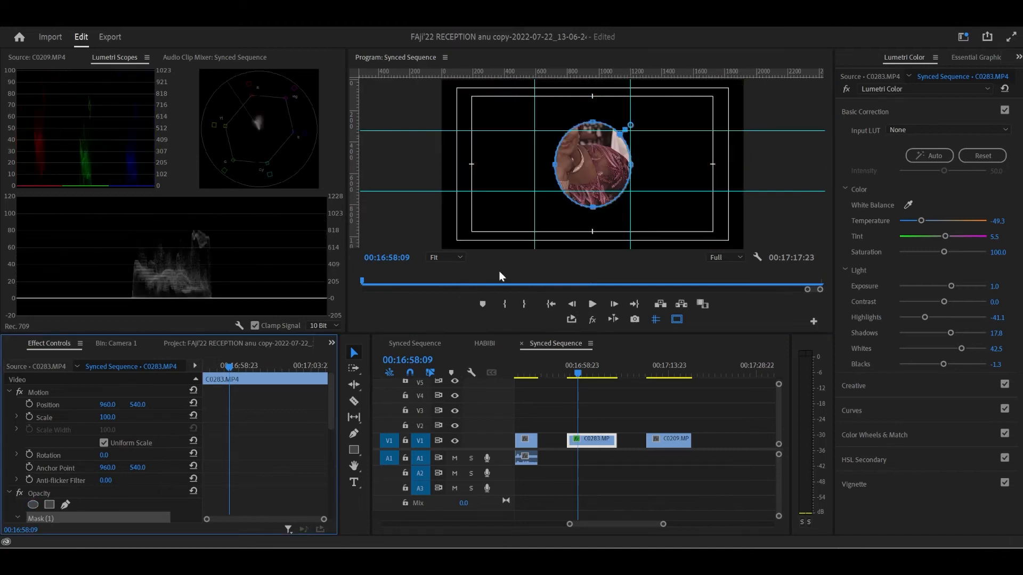
left_click(445, 257)
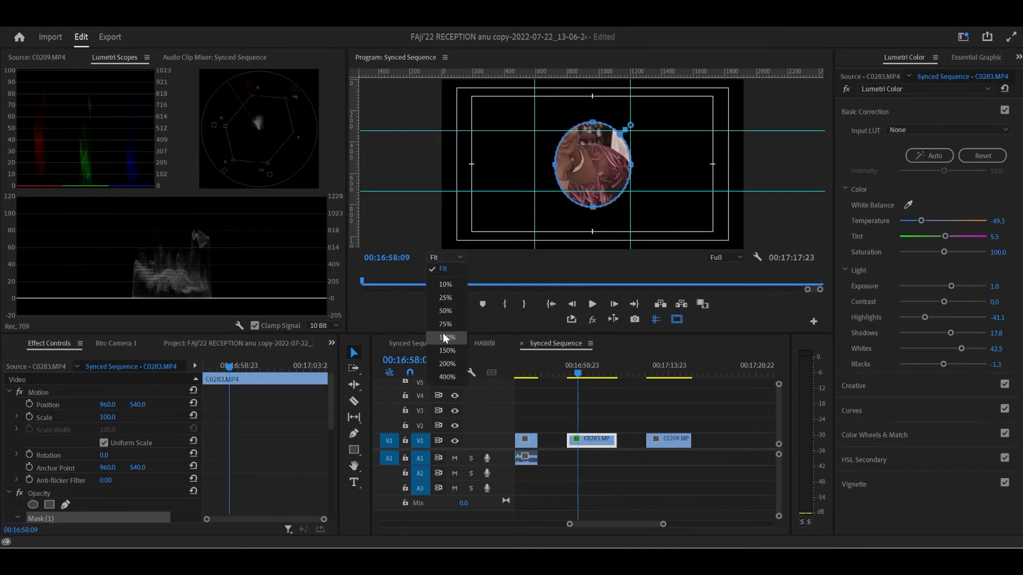
left_click(445, 338)
left_click_drag(573, 172, 533, 140)
left_click_drag(550, 243, 543, 205)
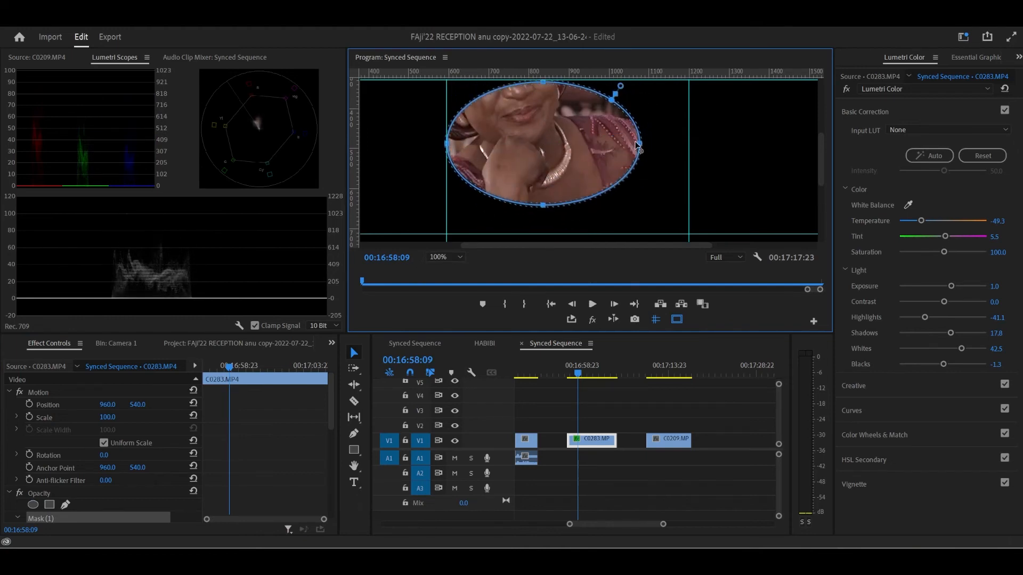
left_click_drag(637, 144, 547, 144)
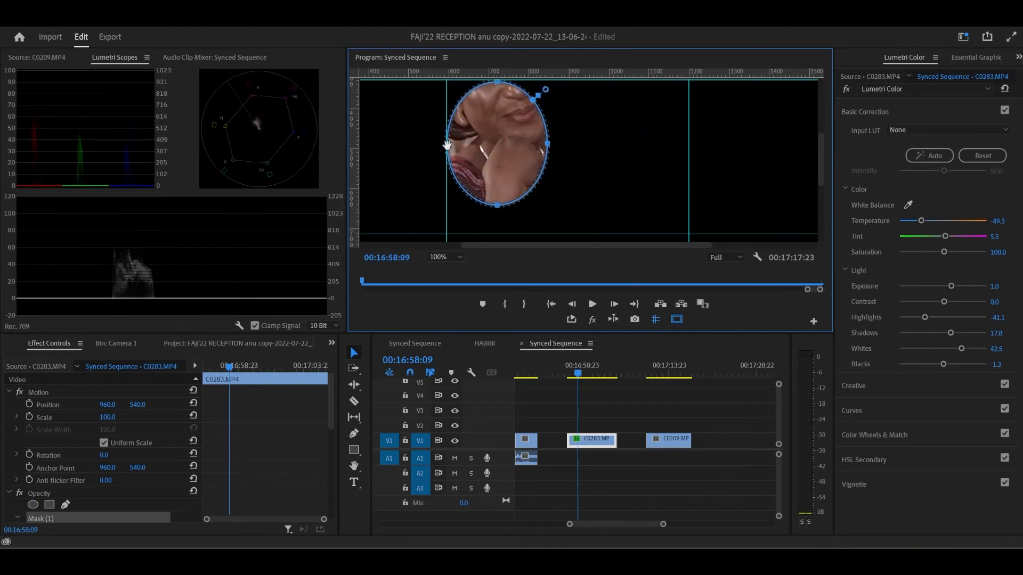
- Move the mask onto the seated woman's face and shrink it to a small oval of forehead skin for a skin-tone check
left_click_drag(491, 121, 537, 134)
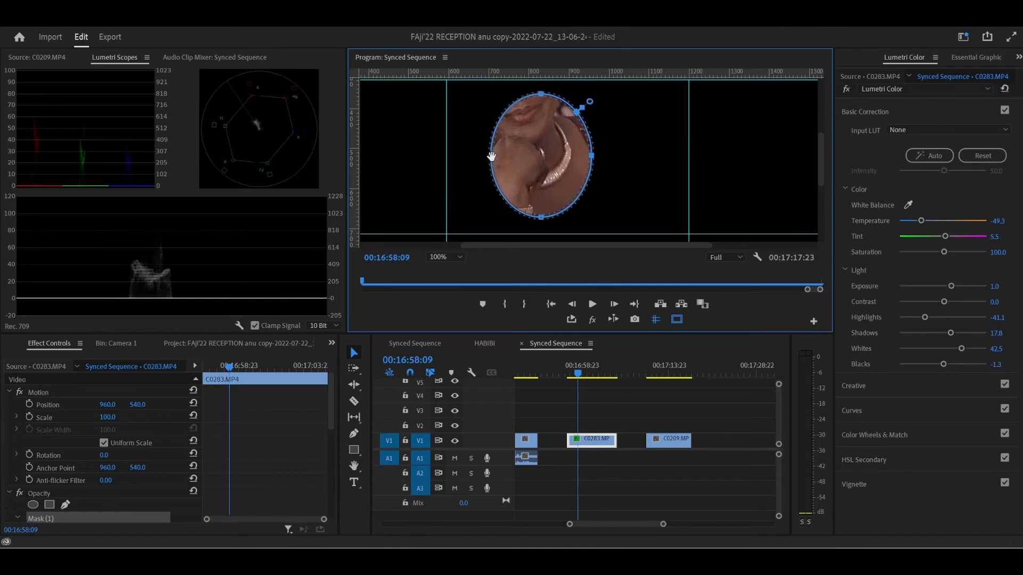
left_click_drag(489, 158, 512, 125)
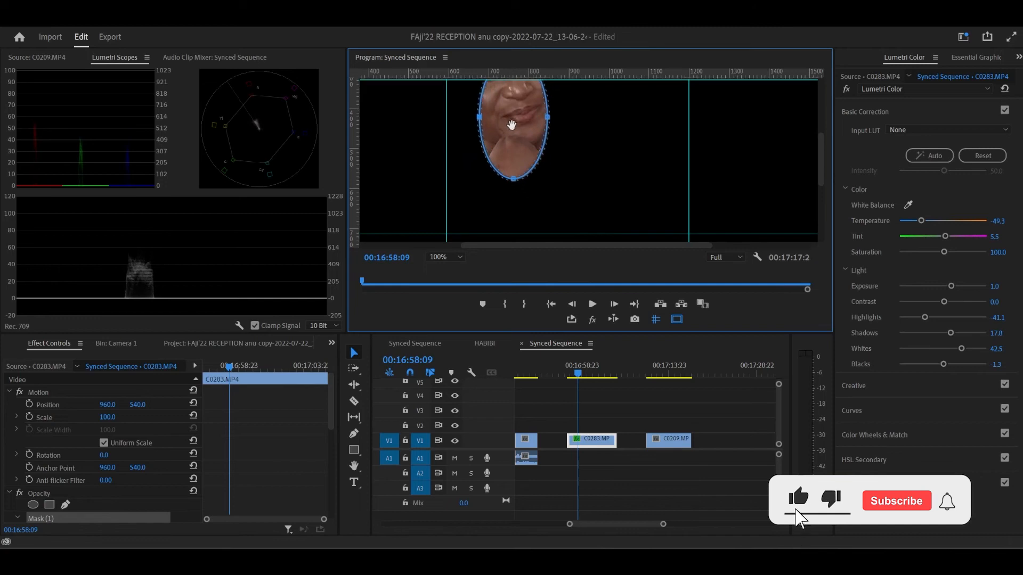
left_click_drag(513, 180, 513, 130)
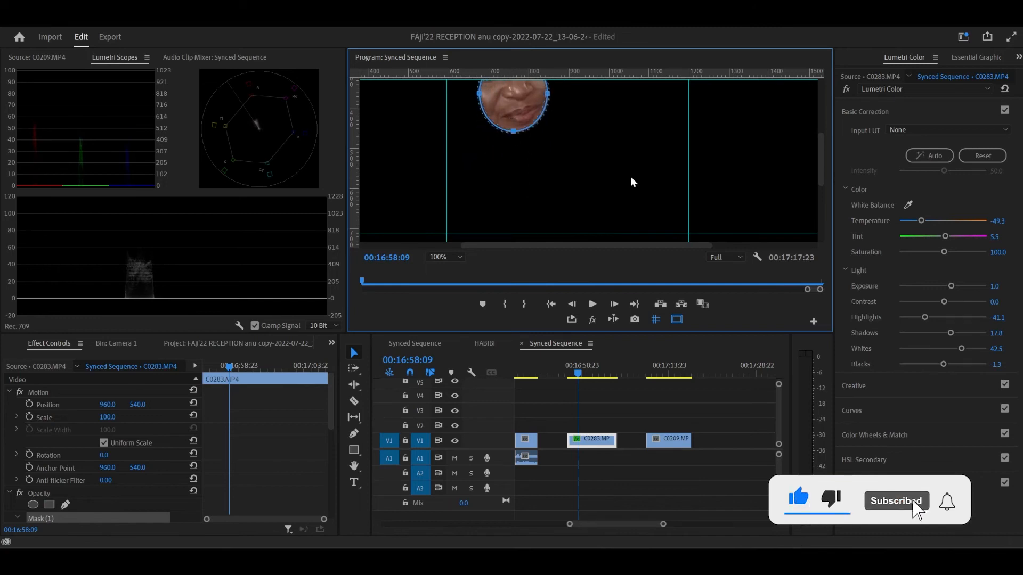
left_click_drag(820, 153, 825, 125)
left_click_drag(523, 179, 504, 130)
left_click_drag(501, 84, 473, 111)
left_click_drag(535, 111, 526, 112)
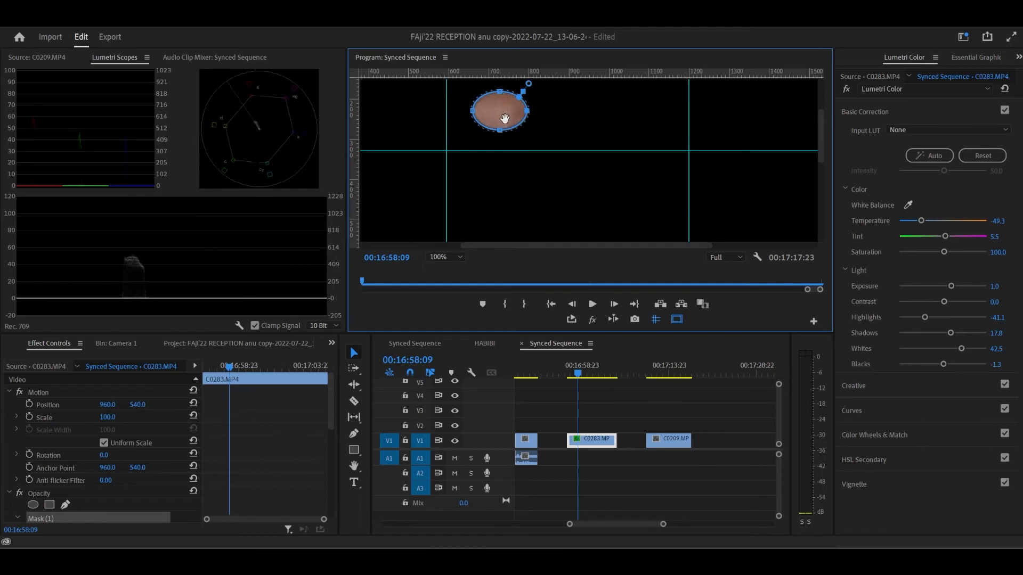
- Move the small oval mask onto the forehead of the masked woman with glasses to check her skin tone on the vectorscope
left_click_drag(505, 118, 749, 181)
left_click_drag(680, 244, 736, 244)
left_click_drag(635, 180, 745, 124)
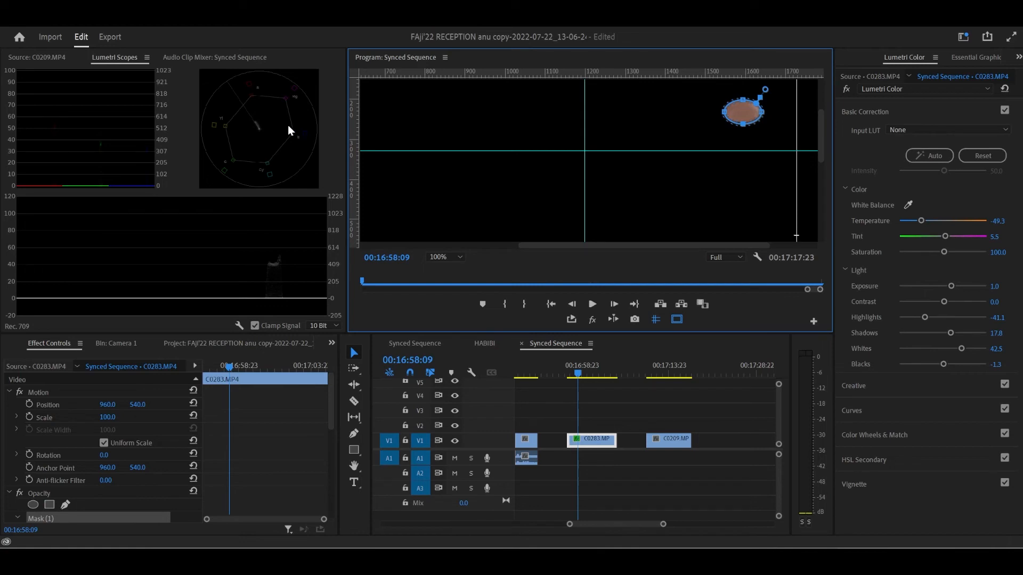
- Delete the opacity mask from C0283.MP4 and compare the whole frame with Global FX Mute on and off
left_click(43, 520)
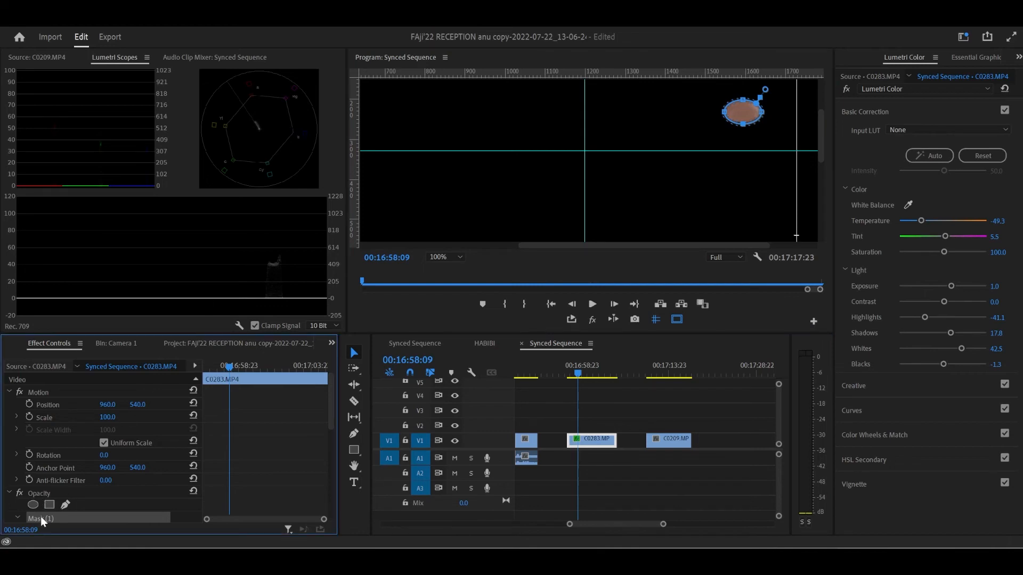
key("Delete")
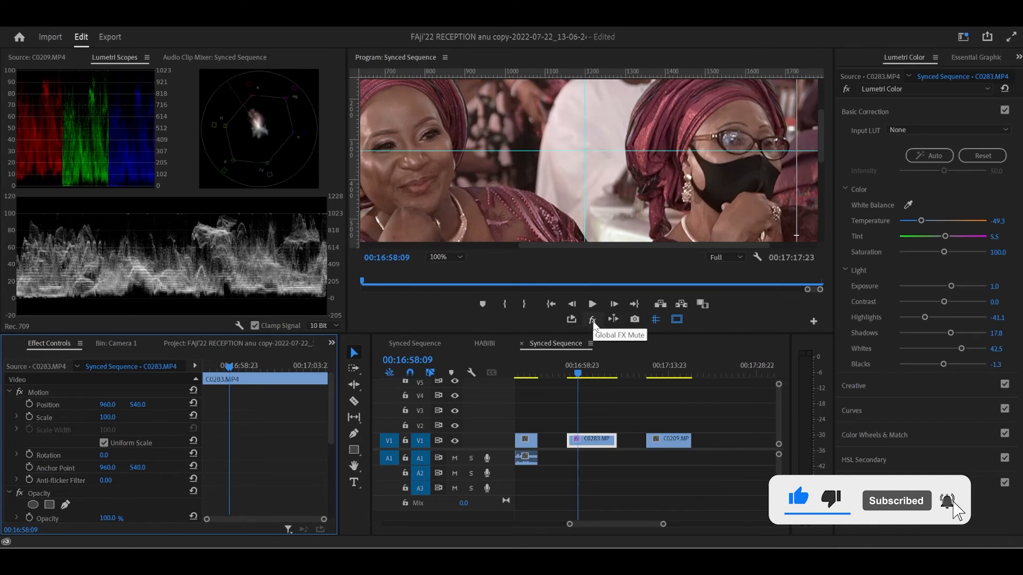
left_click(448, 257)
left_click(463, 268)
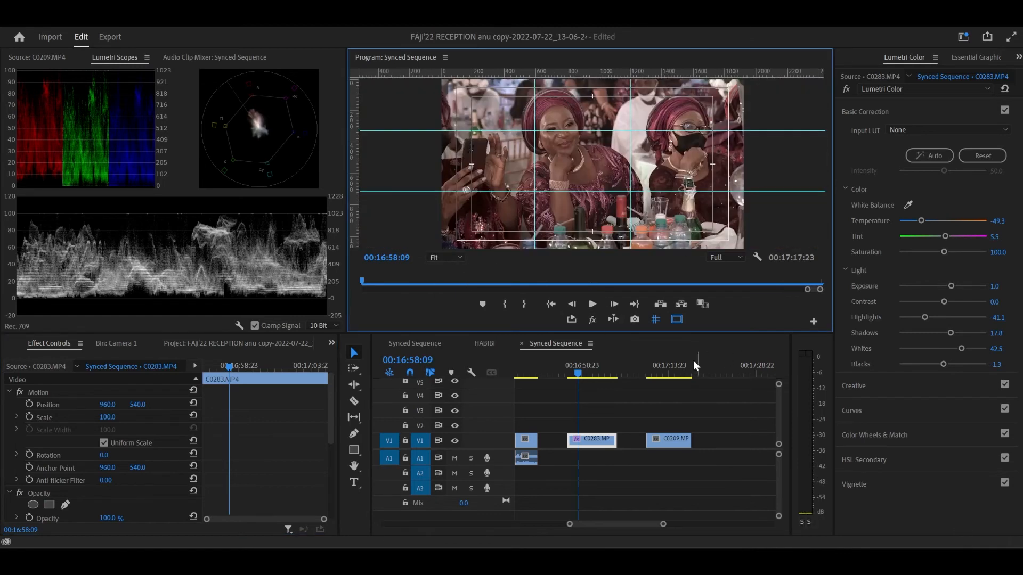
left_click(590, 322)
left_click(591, 321)
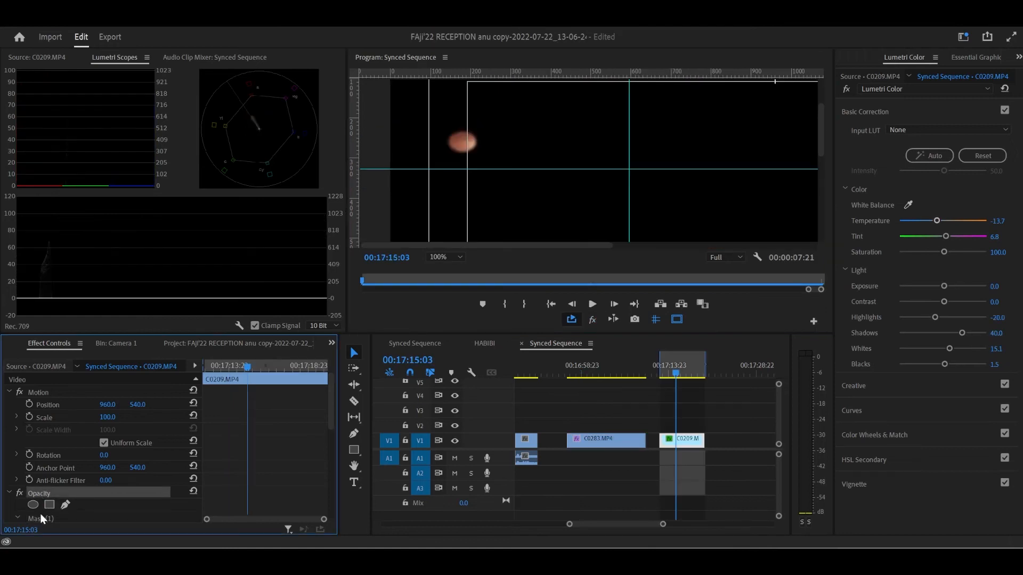
- Delete the opacity mask from C0209.MP4 and fit the whole frame in the Program monitor
left_click(47, 515)
key("Delete")
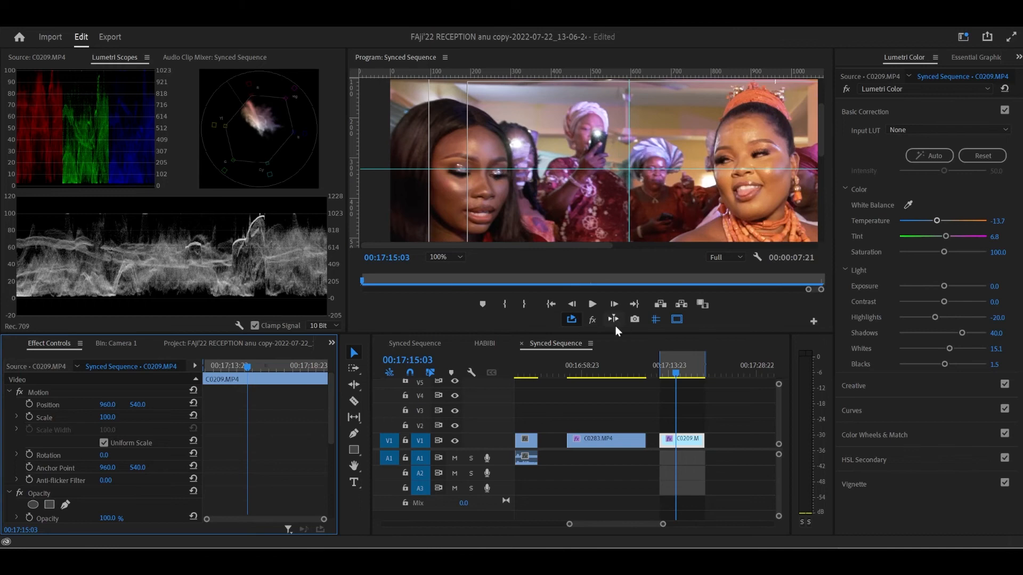
left_click(442, 254)
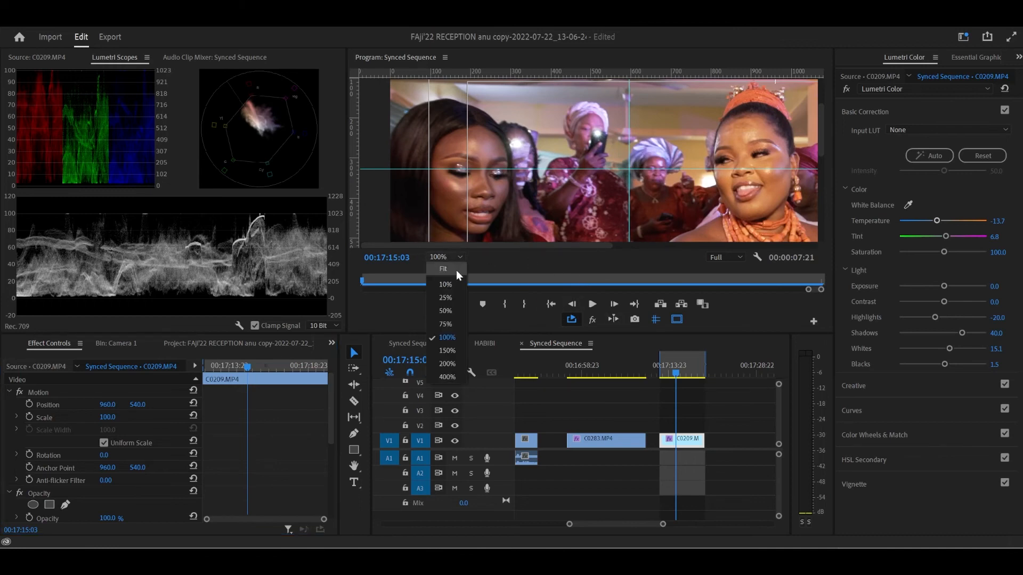
left_click(456, 270)
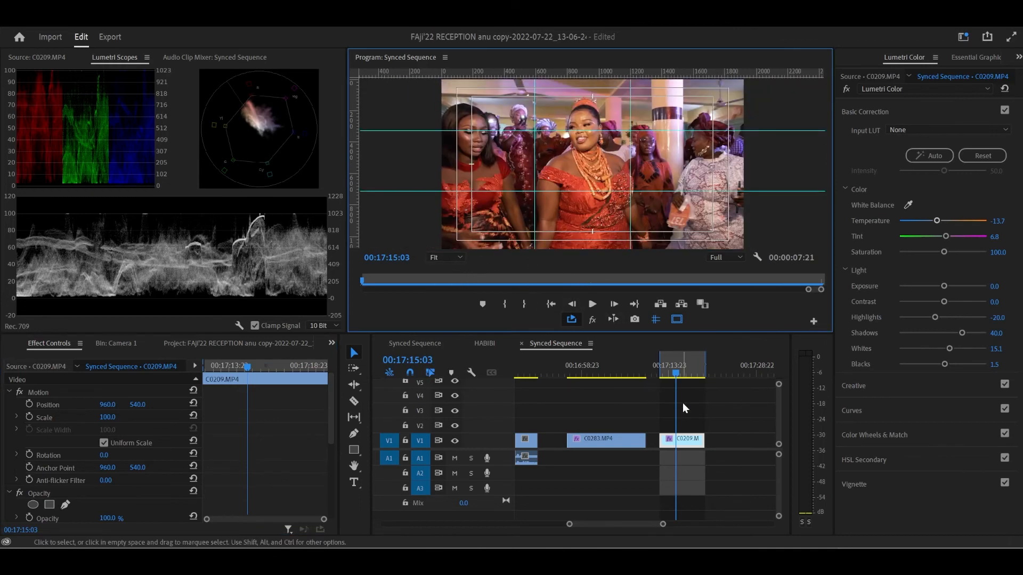
- Ripple delete the gaps before C0209.MP4 and C0283.MP4 so the graded clips sit back to back
key("minus")
key("minus")
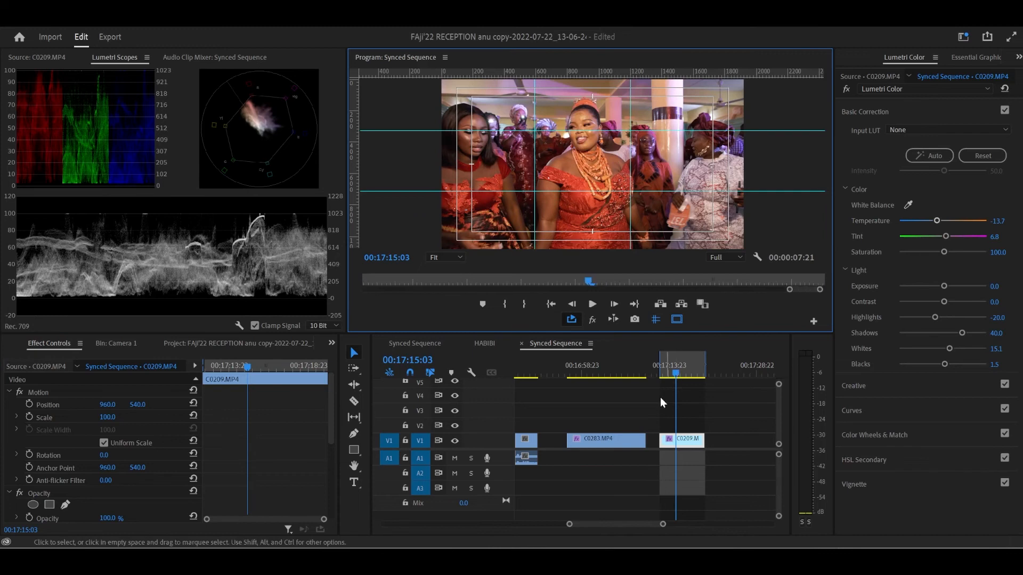
left_click(661, 371)
key("minus")
key("minus")
right_click(645, 442)
left_click(666, 451)
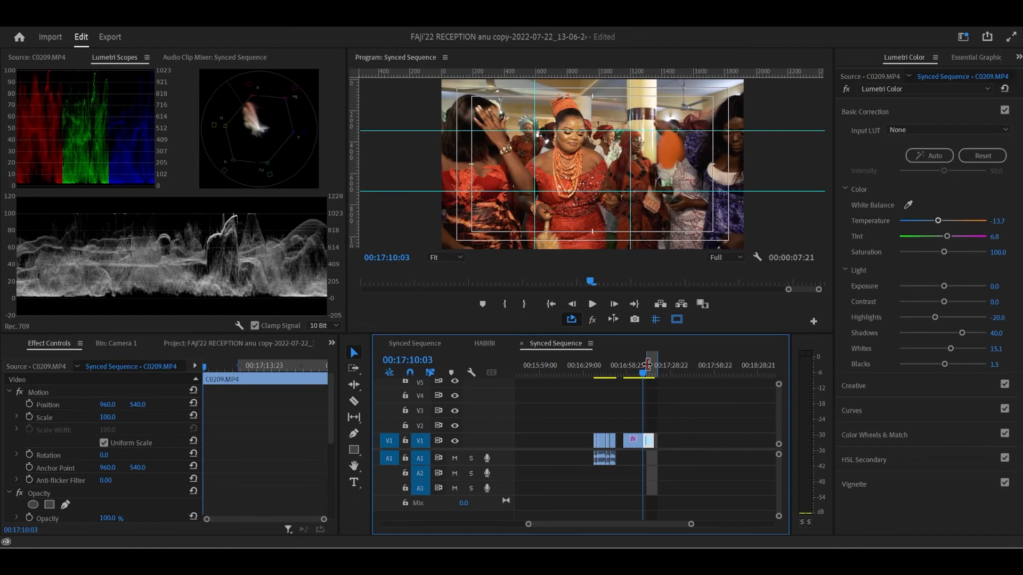
right_click(621, 445)
left_click(639, 453)
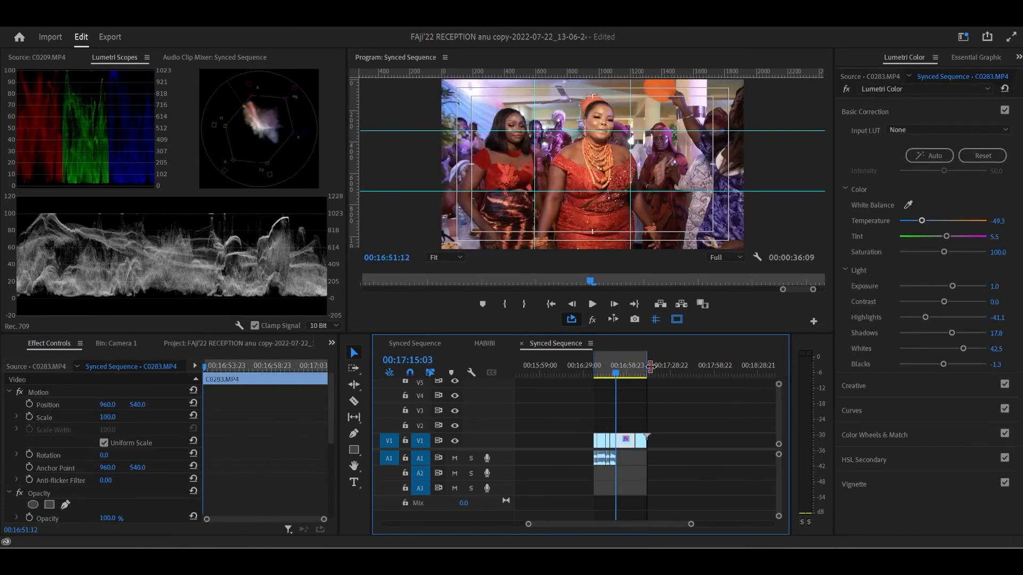
- Go back to C0298.MP4 at 00:16:38:20, enable Global FX Mute and scrub through the ungraded clips to C0228.MP4
mouse_move(617, 369)
left_mouse_down()
mouse_move(649, 368)
mouse_move(598, 362)
left_mouse_up()
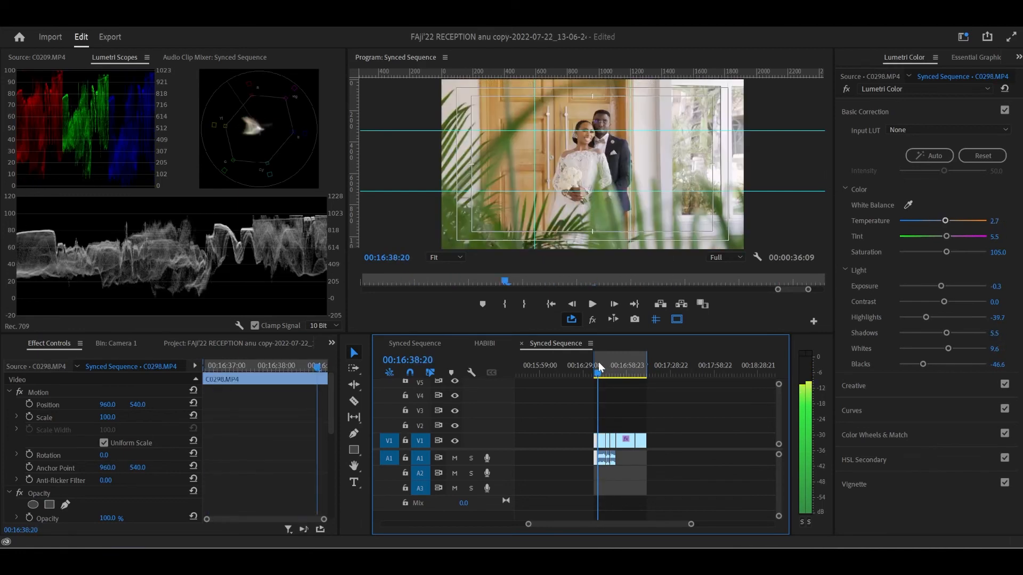
left_click(592, 319)
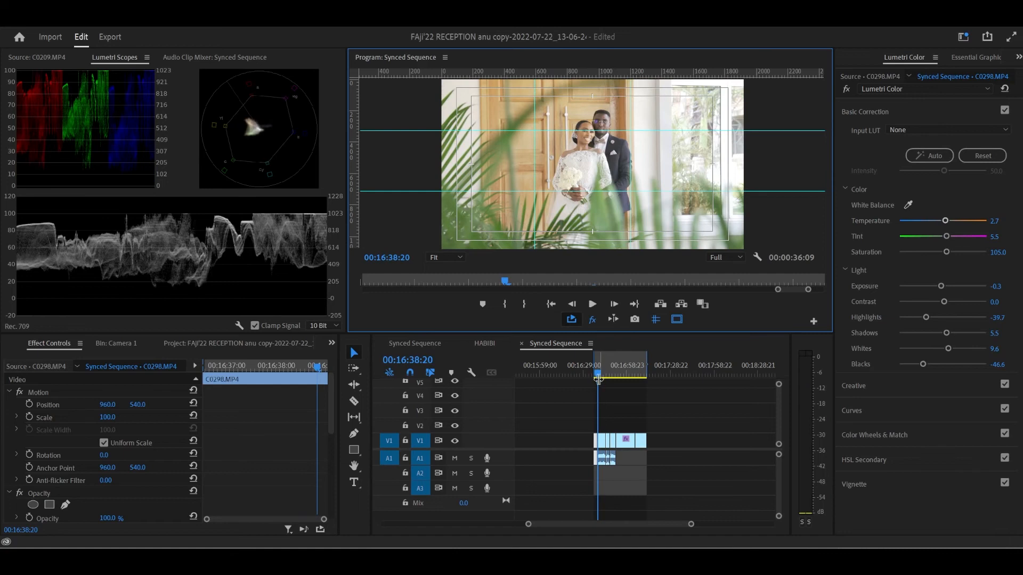
left_click_drag(594, 363, 611, 374)
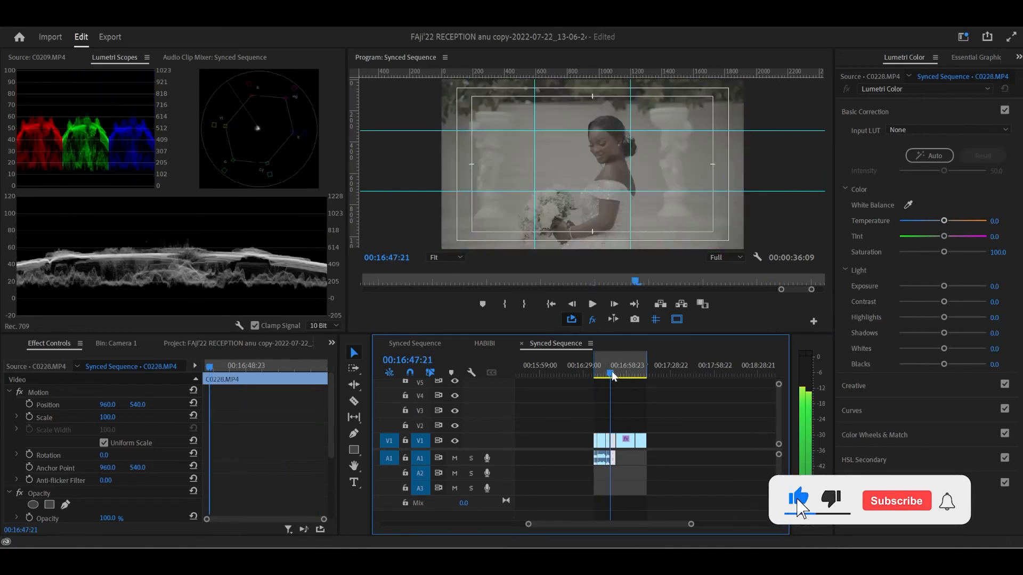
- Take the uncorrected clip C0228.MP4 out of the run of graded clips and ripple delete the gap it leaves
left_click(614, 446)
key("Delete")
right_click(615, 445)
left_click(624, 451)
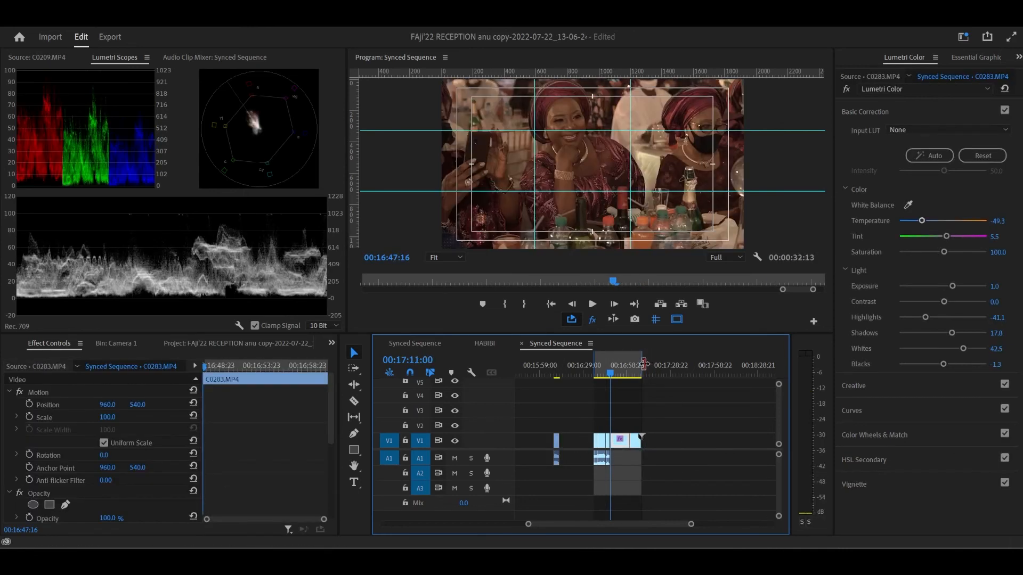
- Play the ungraded sequence from the start of C0298.MP4 and stop in C0283.MP4 at 00:16:54:20
left_click_drag(604, 366, 592, 371)
key("space")
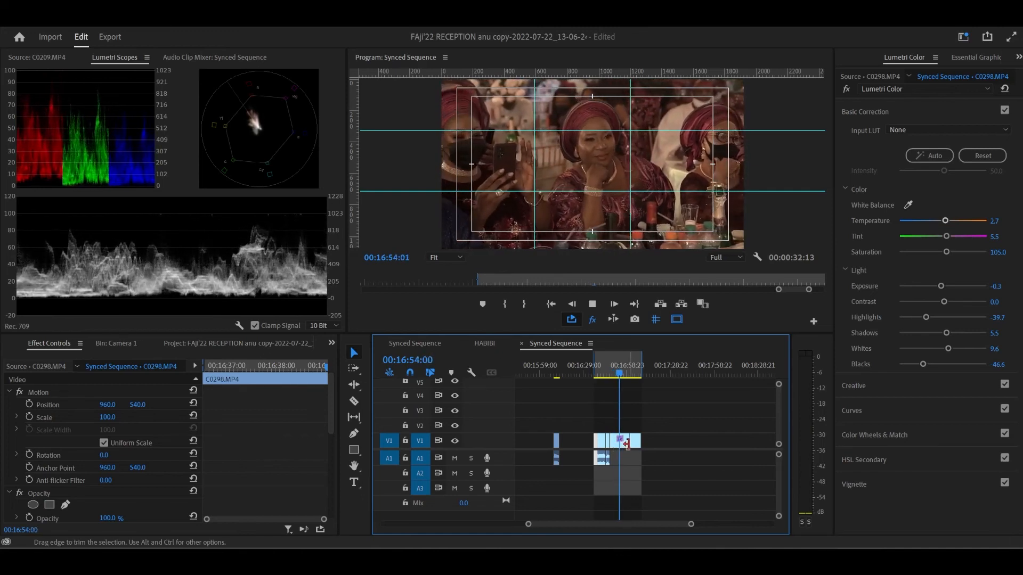
key("space")
- Trim the end of C0283.MP4 back to 00:16:54:20 and ripple delete the gap before C0209.MP4
left_click_drag(627, 444, 621, 444)
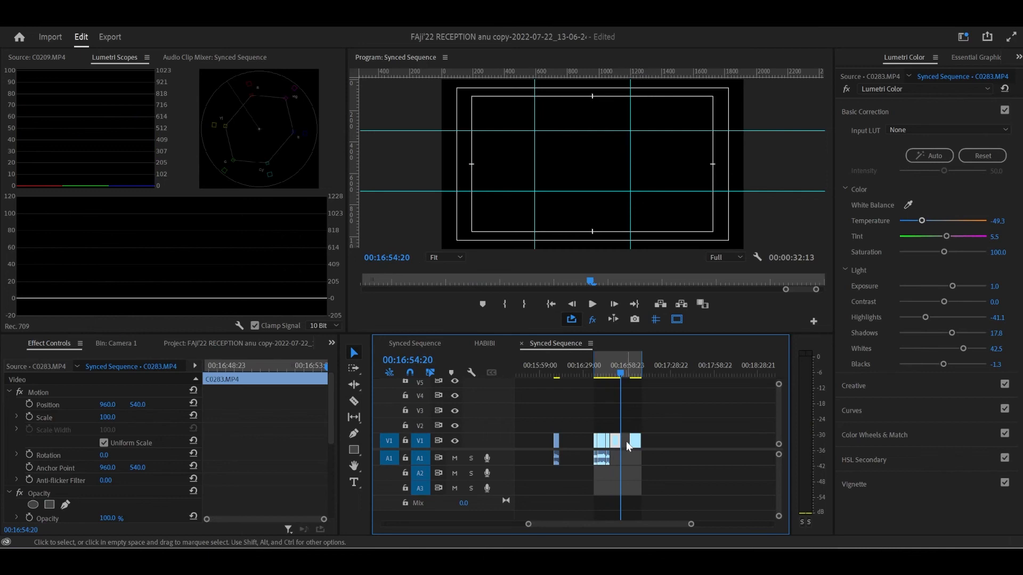
right_click(627, 443)
left_click(636, 451)
- Move the sequence Out point to the end of C0209.MP4 and play the ungraded footage from C0283.MP4 to 00:16:59:04
left_click(642, 364)
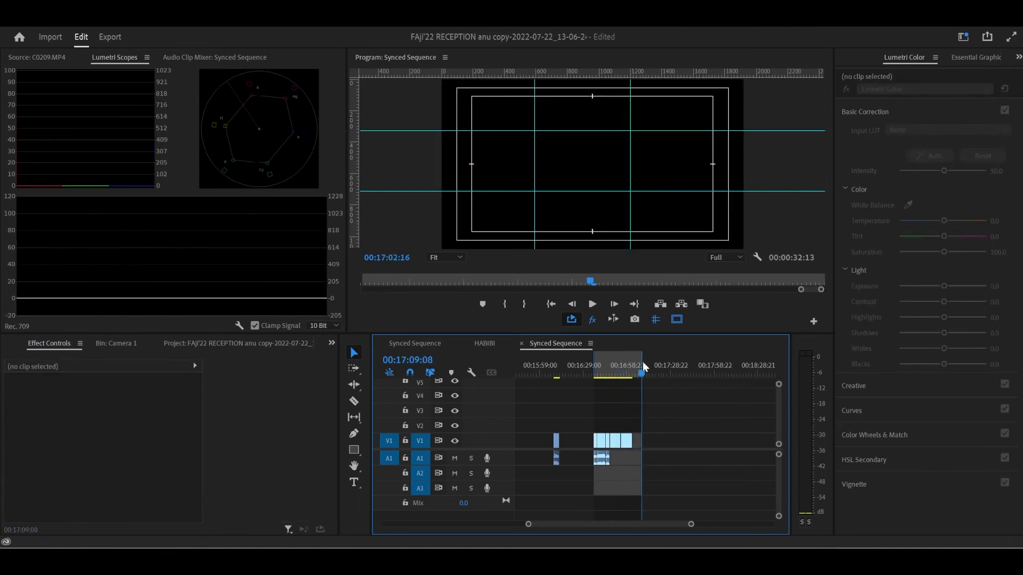
left_click_drag(641, 362, 632, 363)
left_click(617, 367)
key("space")
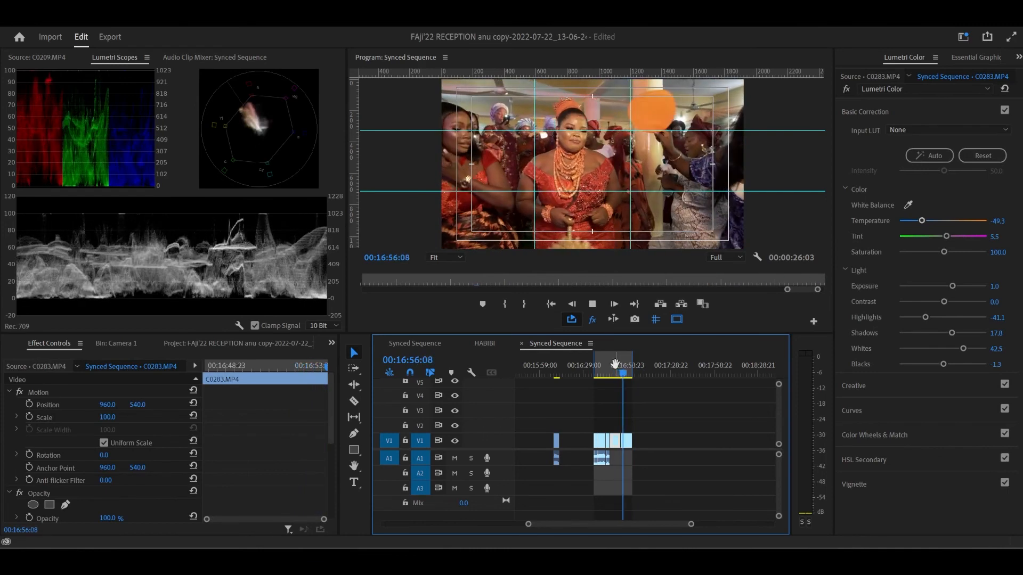
key("space")
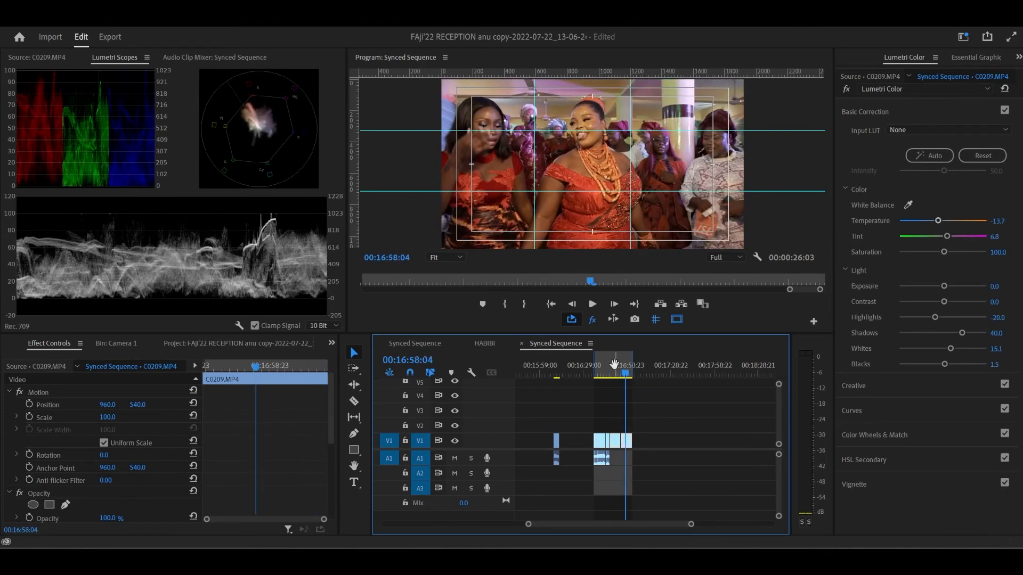
key("space")
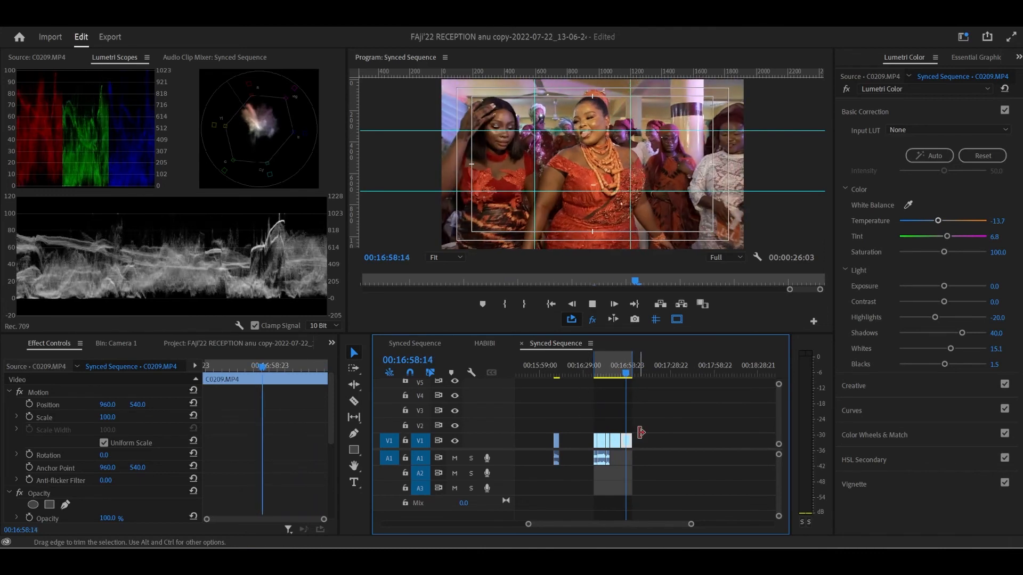
key("space")
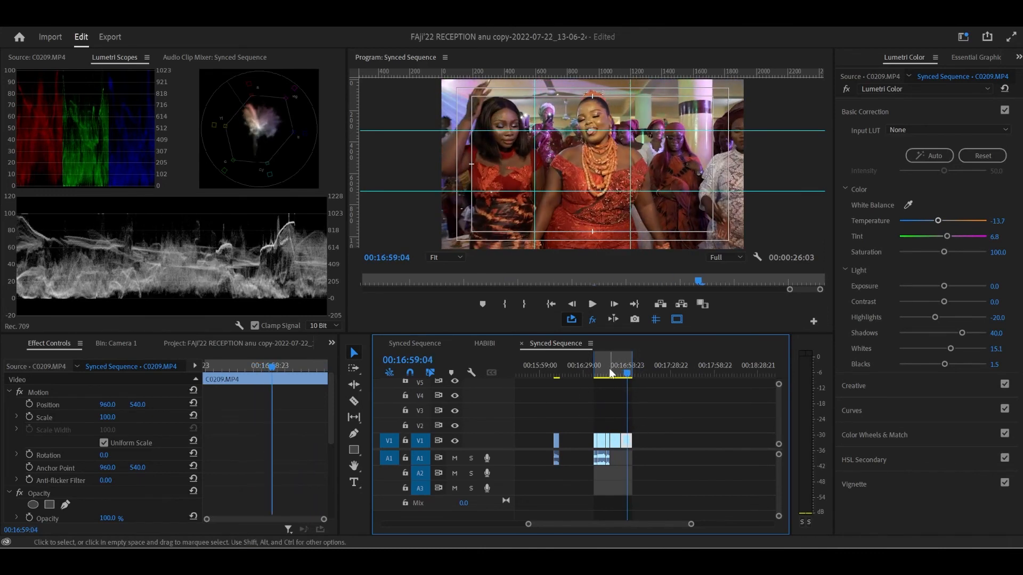
- Turn Global FX Mute off and play the graded sequence from the start of C0298.MP4
left_click(593, 320)
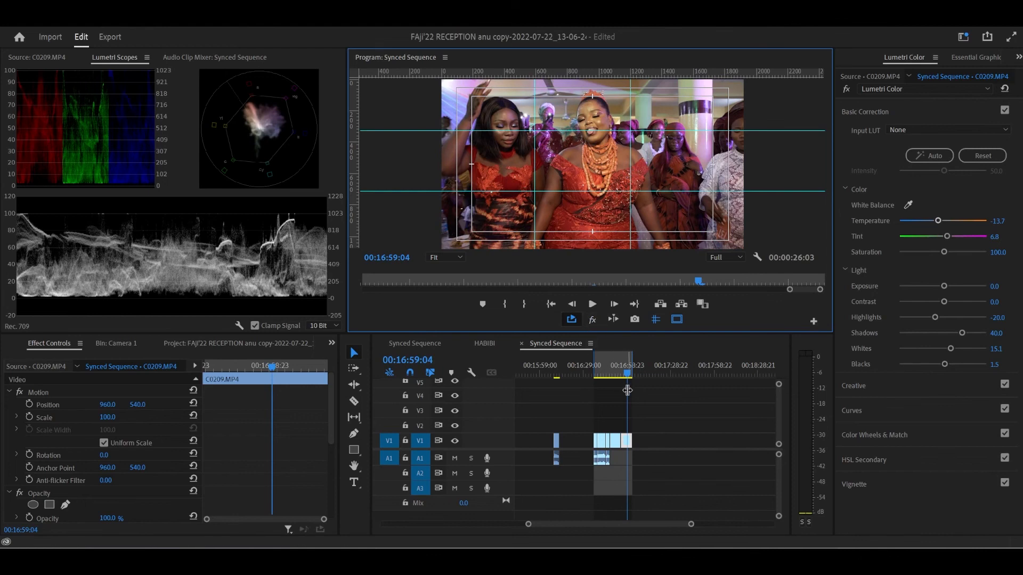
left_click_drag(629, 374, 594, 367)
key("space")
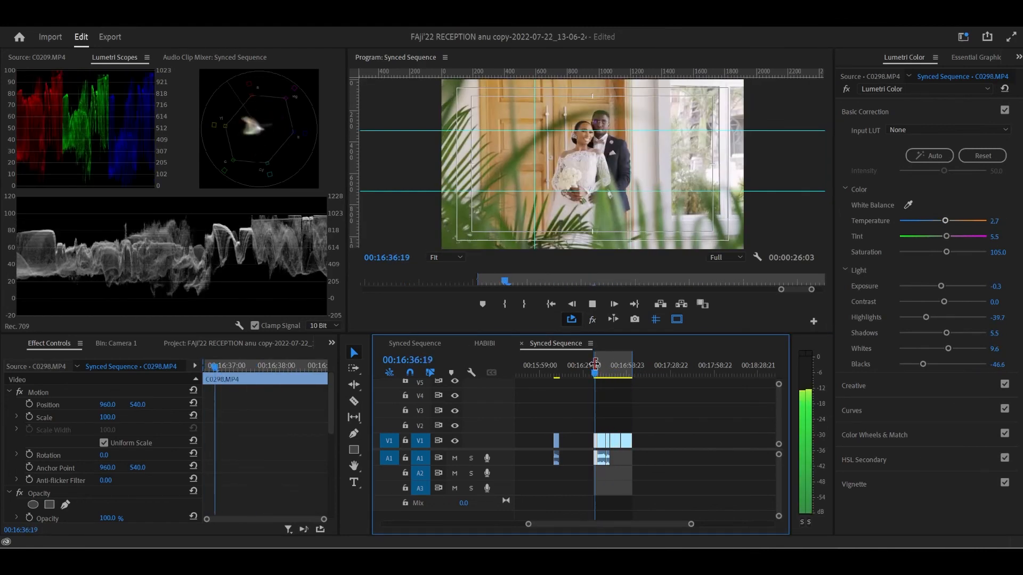